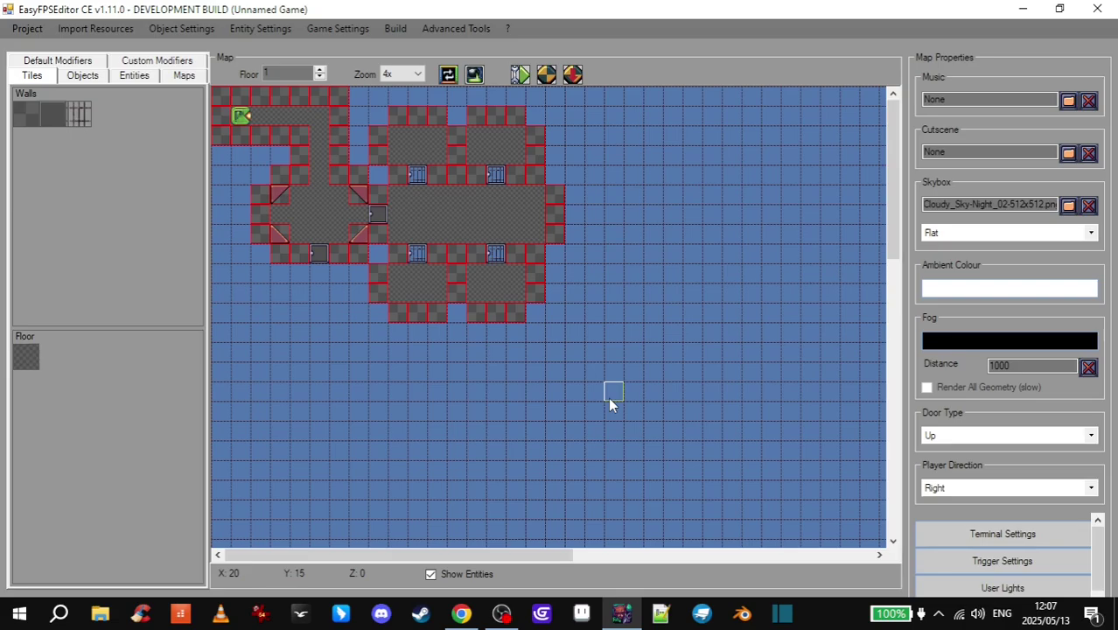
- Switch to the browser and look over the Pocket Manu YouTube channel and its dungeon crawler videos
key("alt+Tab")
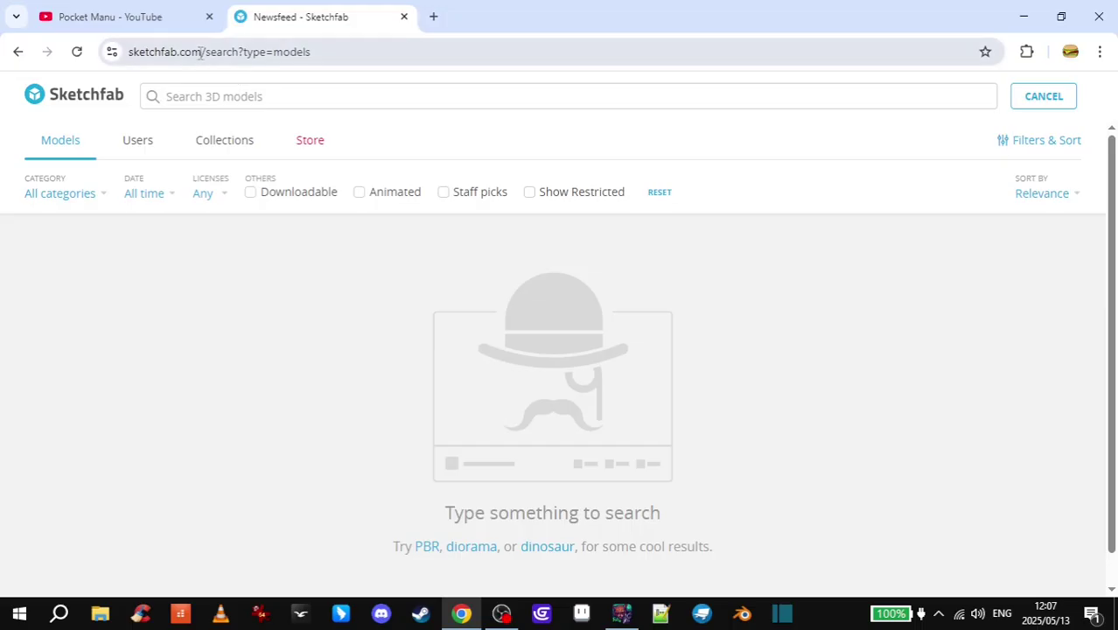
left_click(173, 22)
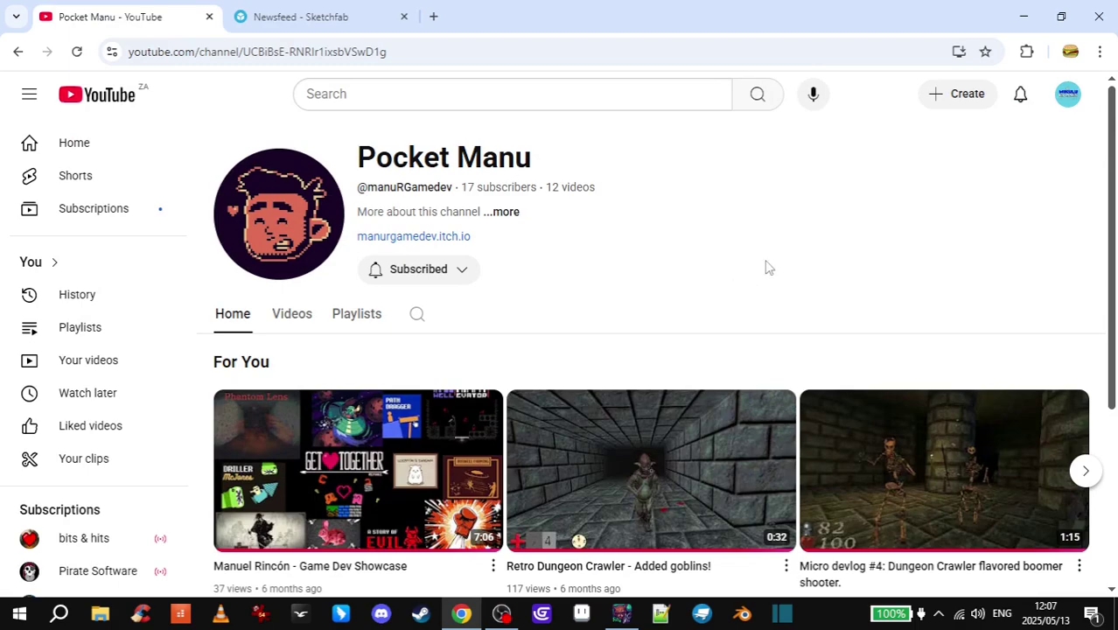
scroll(691, 248, "down", 3)
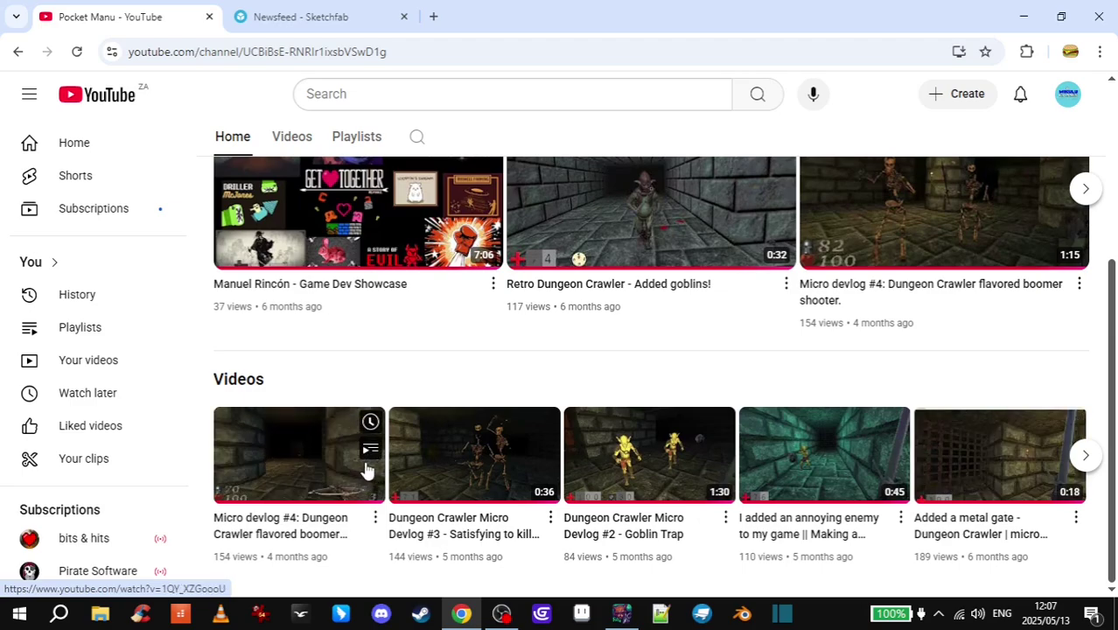
scroll(455, 465, "up", 3)
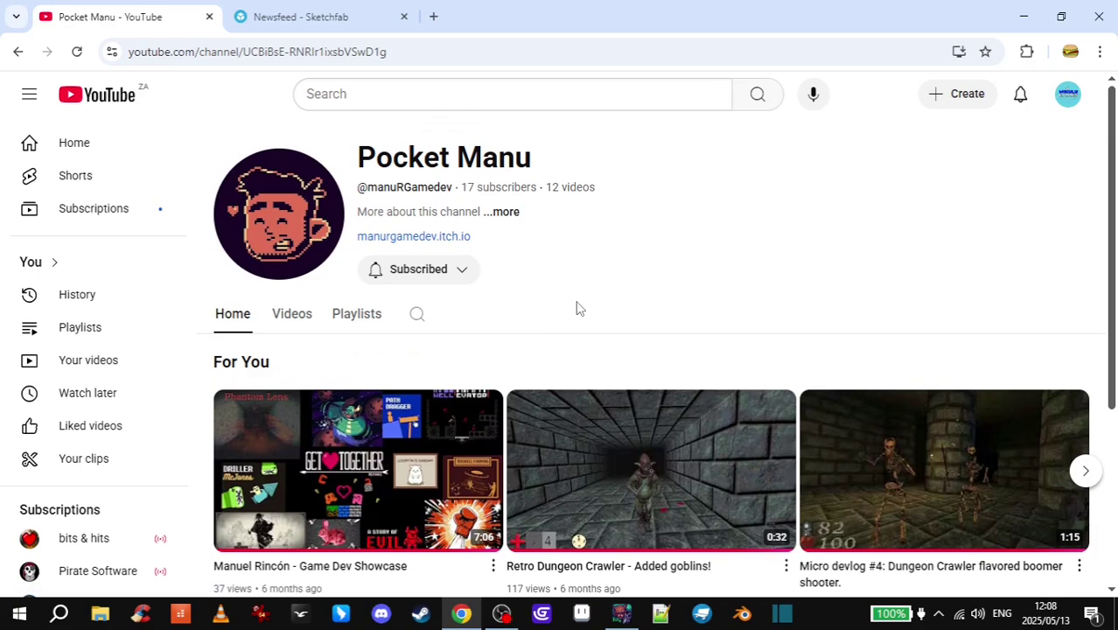
- Filter Sketchfab models to CC BY, CC BY-SA, CC BY-ND, CC0 and Free Standard licences, showing only animated ones
left_click(350, 21)
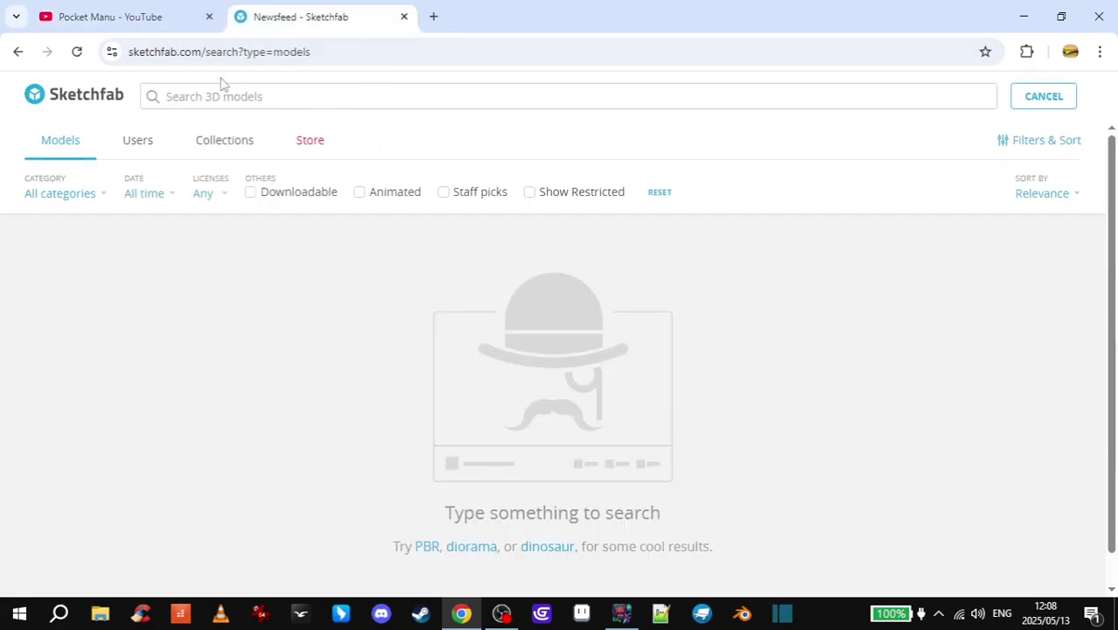
left_click(227, 194)
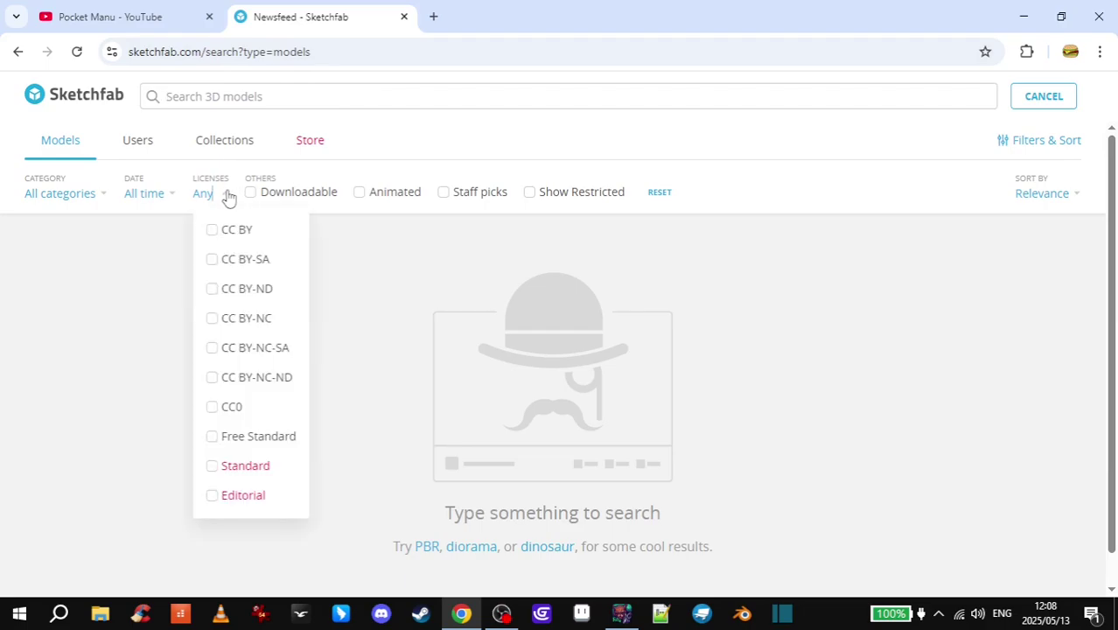
left_click(212, 230)
left_click(213, 259)
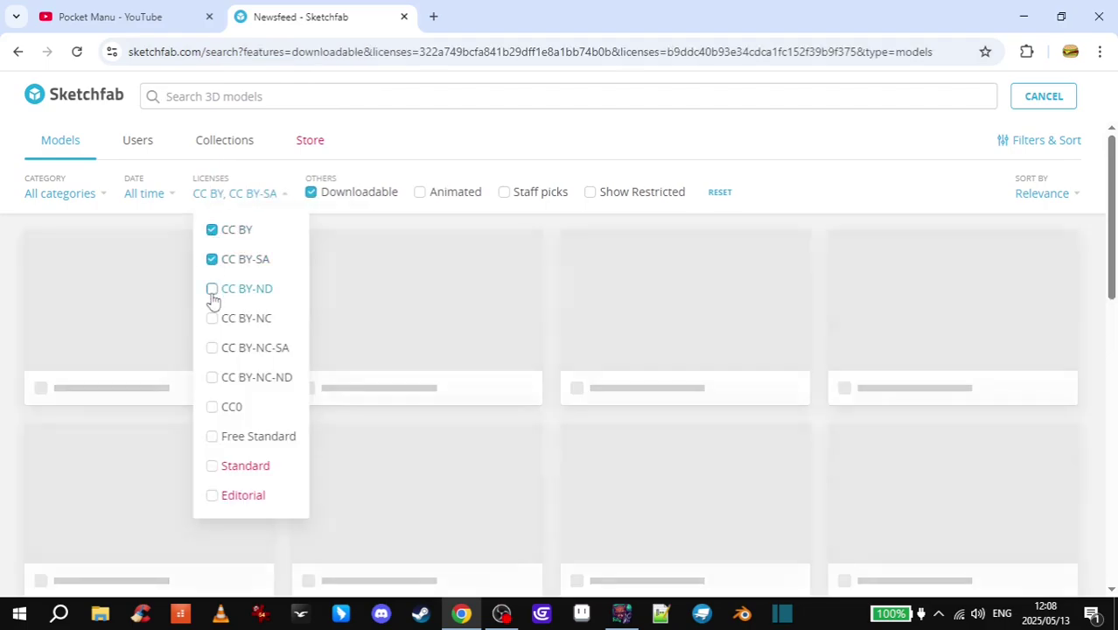
left_click(213, 288)
left_click(214, 407)
left_click(216, 437)
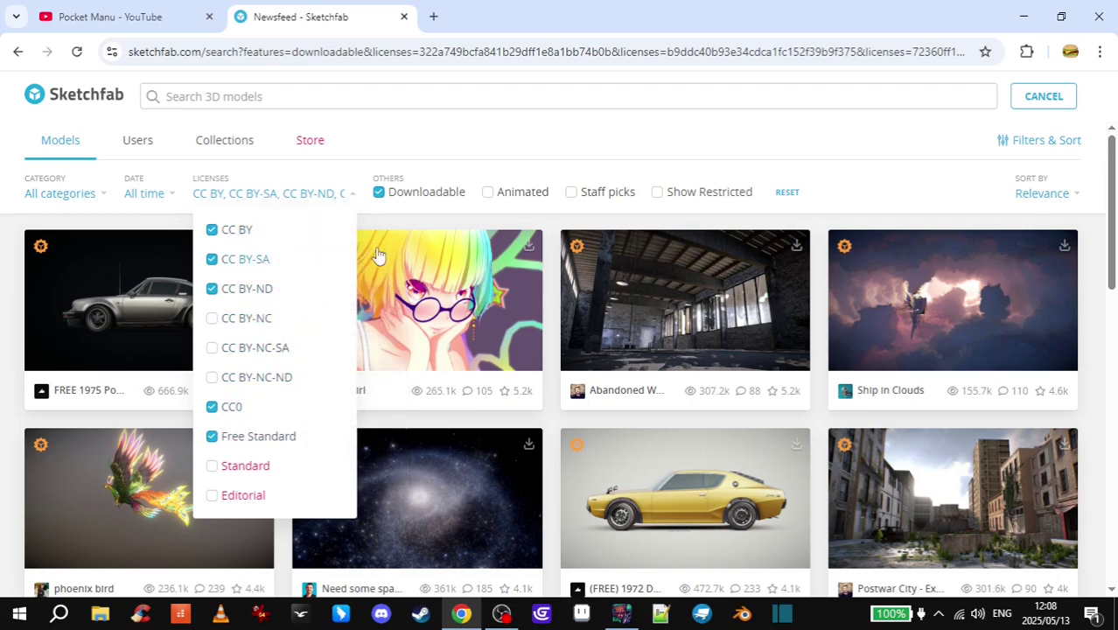
left_click(488, 192)
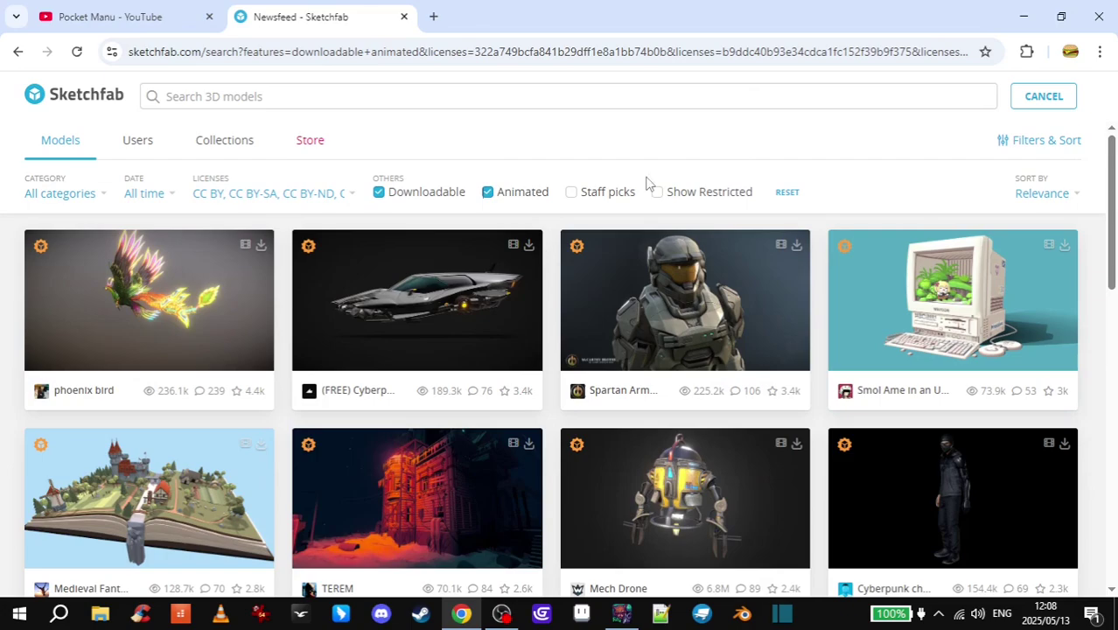
left_click(311, 195)
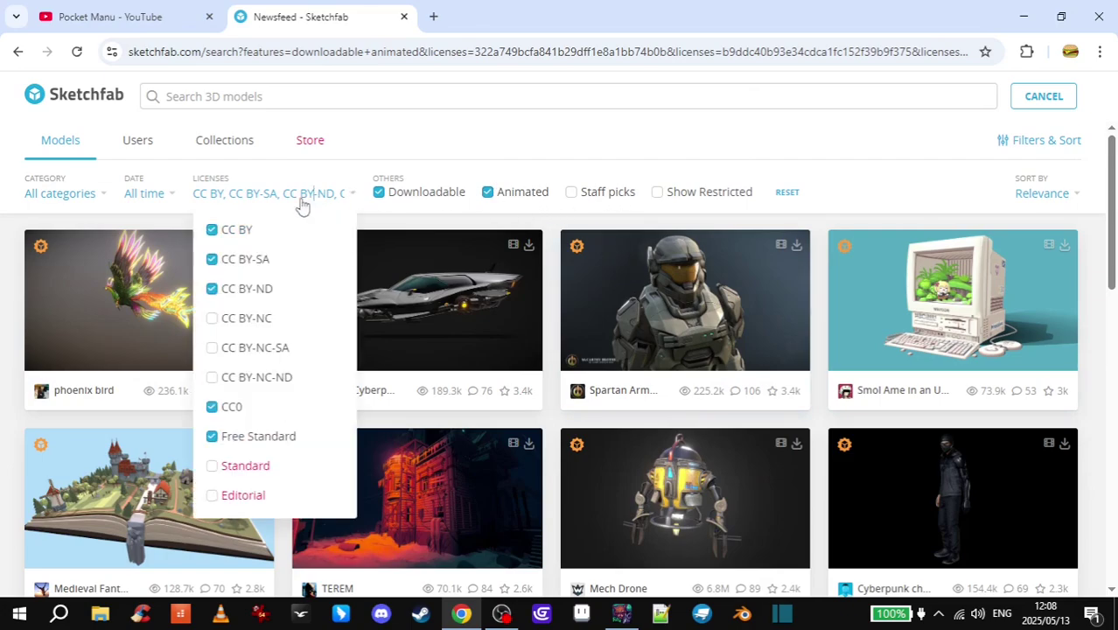
left_click(439, 133)
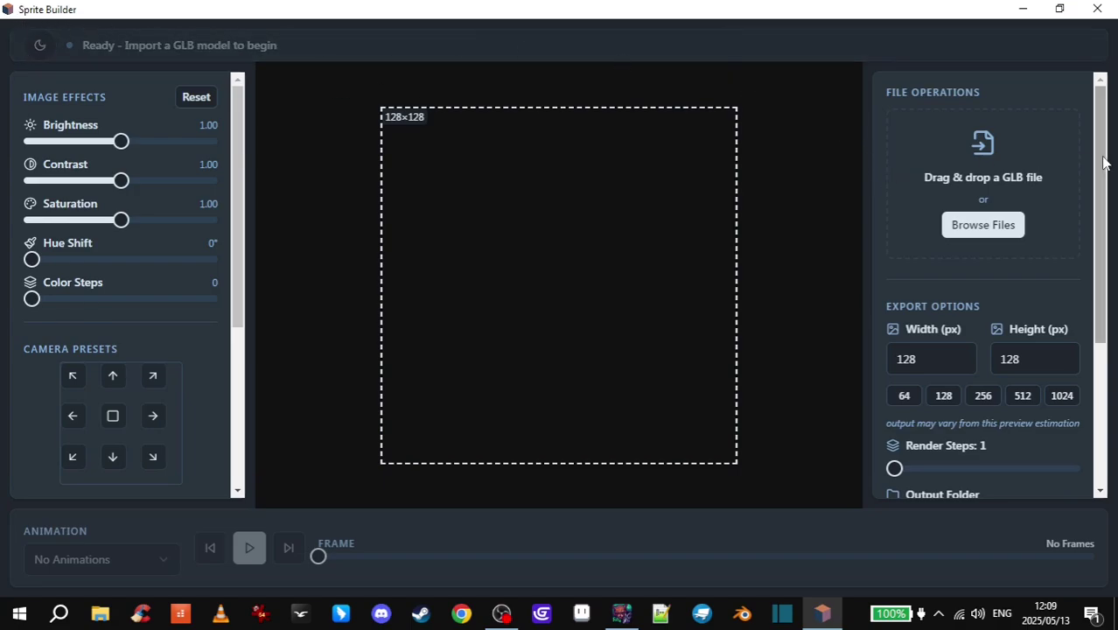
- Load the animated_fps_zombie.glb model from the Downloads folder into Sprite Builder
left_click_drag(1107, 180, 1112, 306)
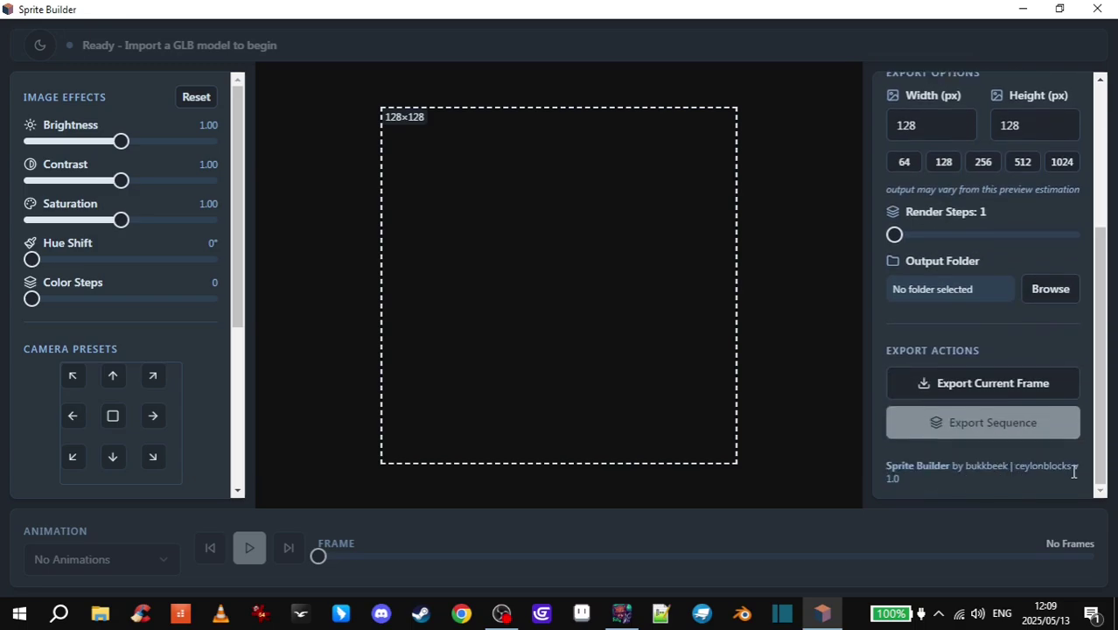
scroll(948, 487, "up", 3)
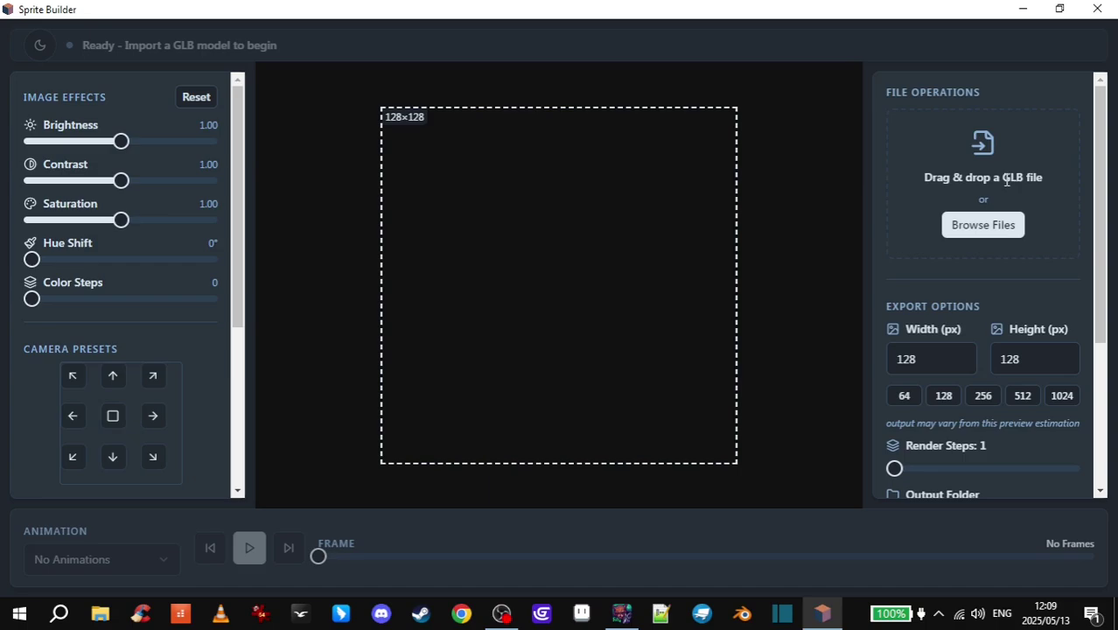
left_click(992, 224)
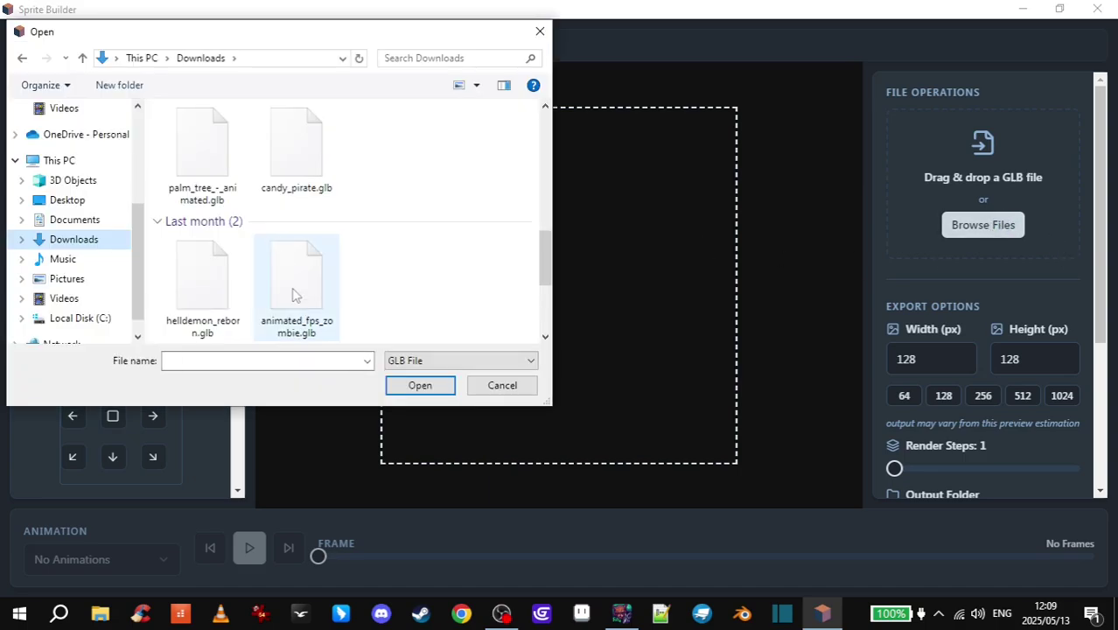
left_click(293, 294)
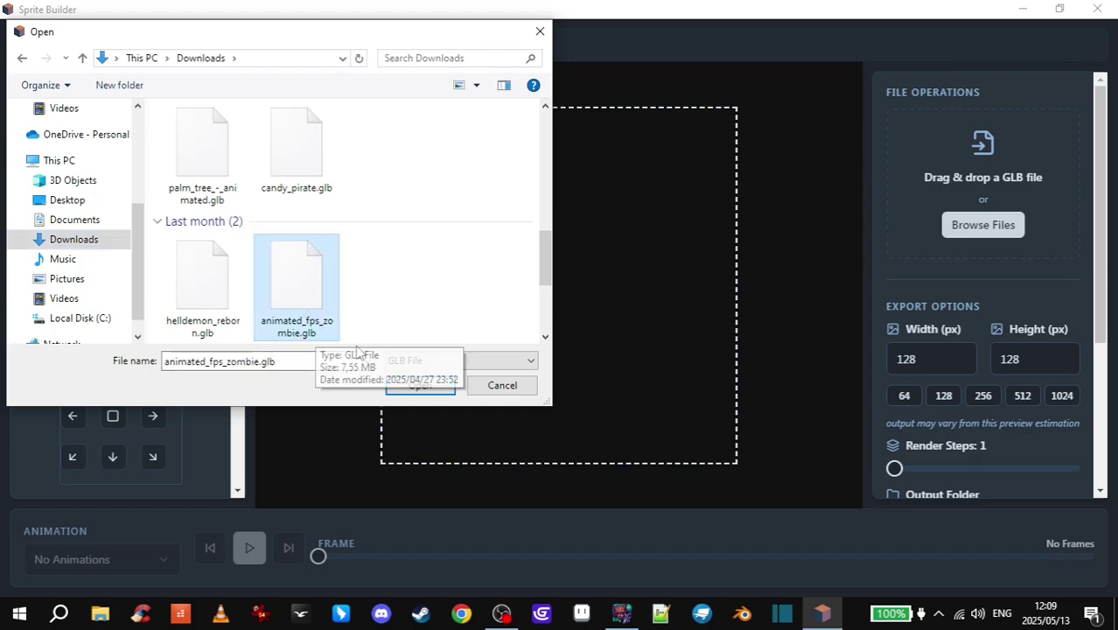
left_click(420, 385)
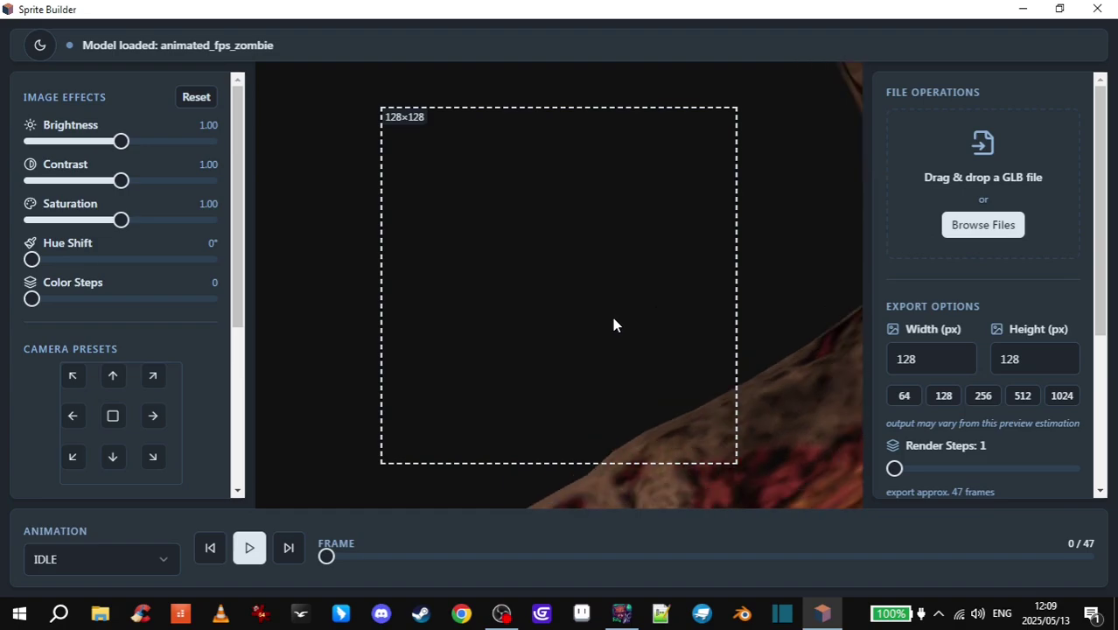
- Fit the whole zombie inside the 128×128 export frame and open the list of animations
scroll(612, 317, "down", 8)
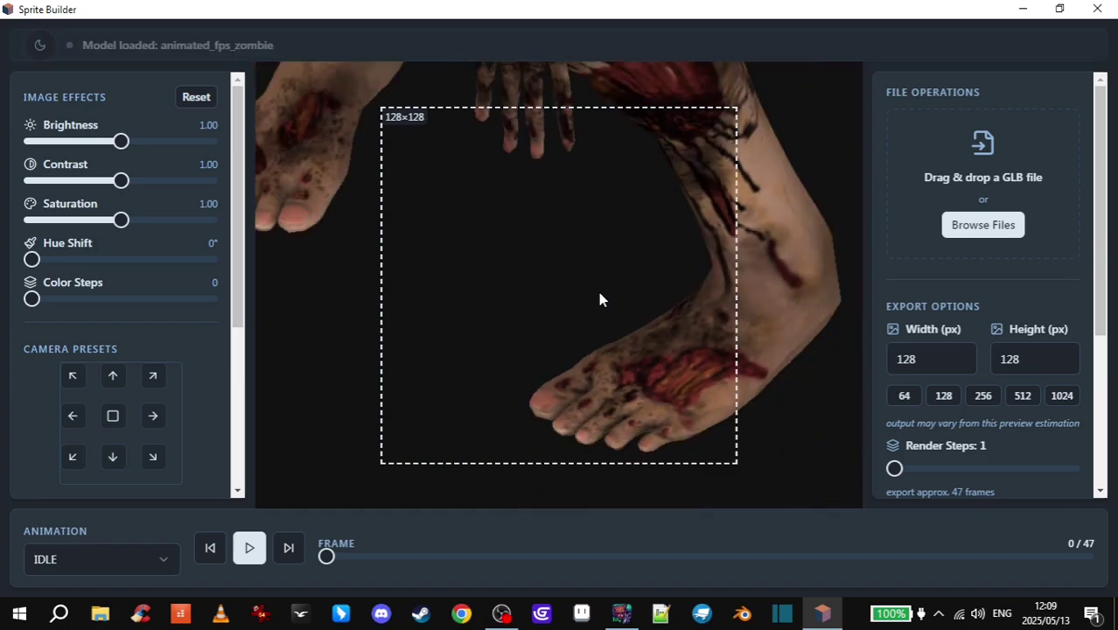
scroll(598, 291, "down", 10)
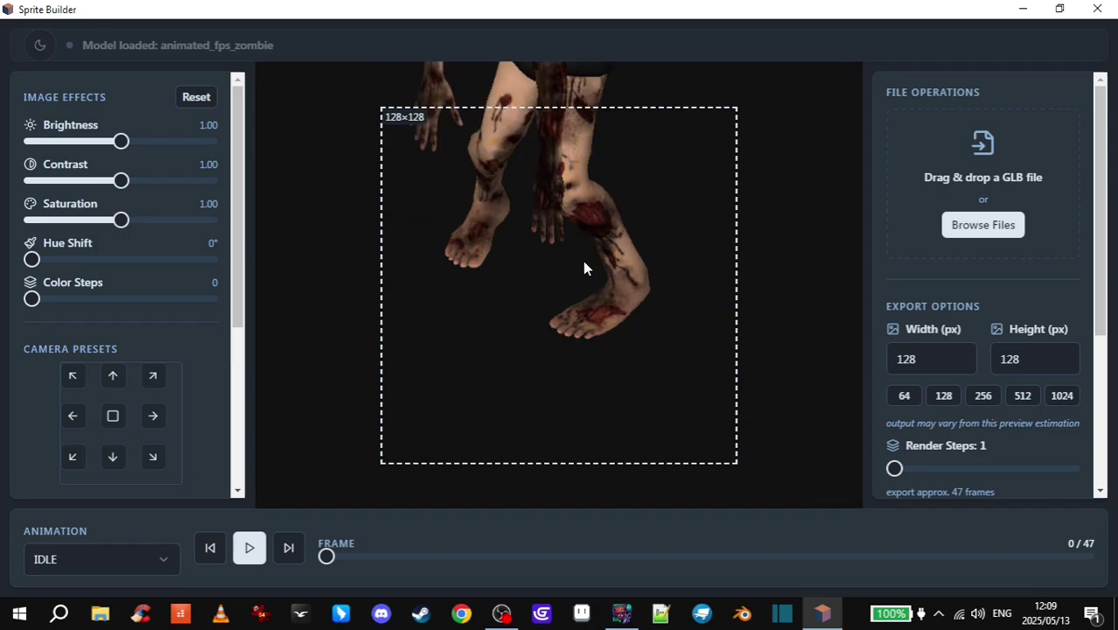
right_click_drag(551, 198, 548, 328)
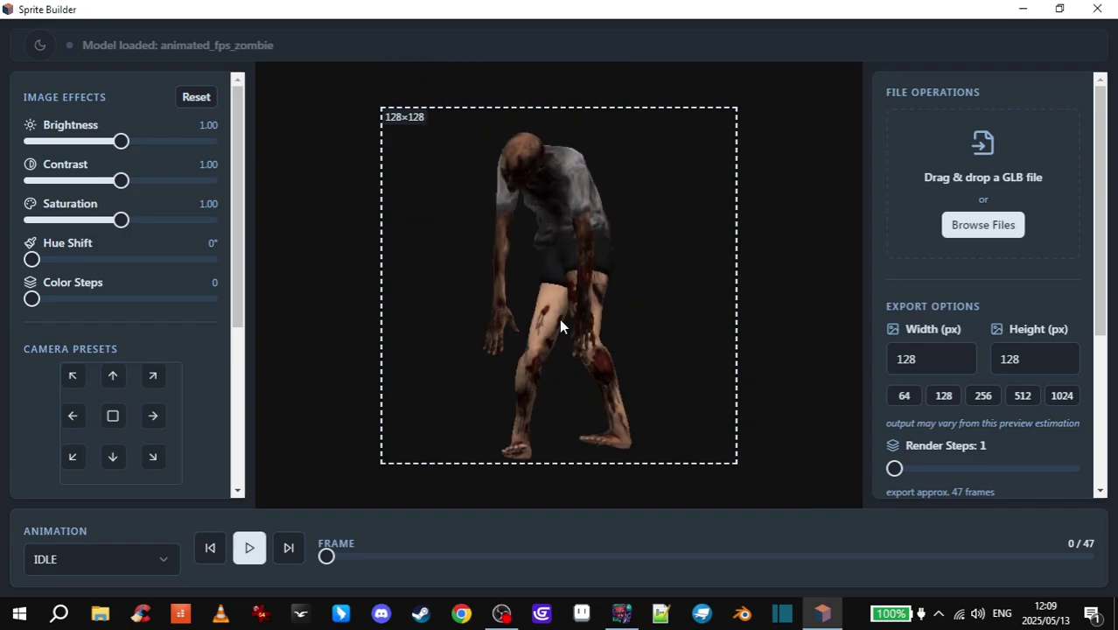
left_click(140, 557)
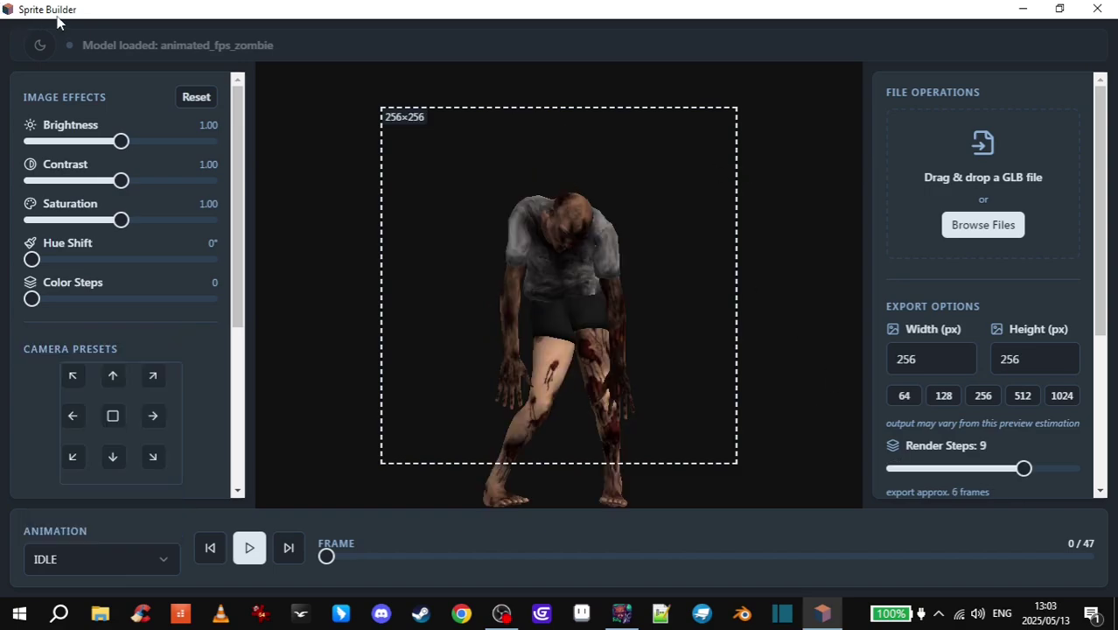
- Try the 64 and 128 px export sizes and return the width and height to 256 px
left_click(909, 401)
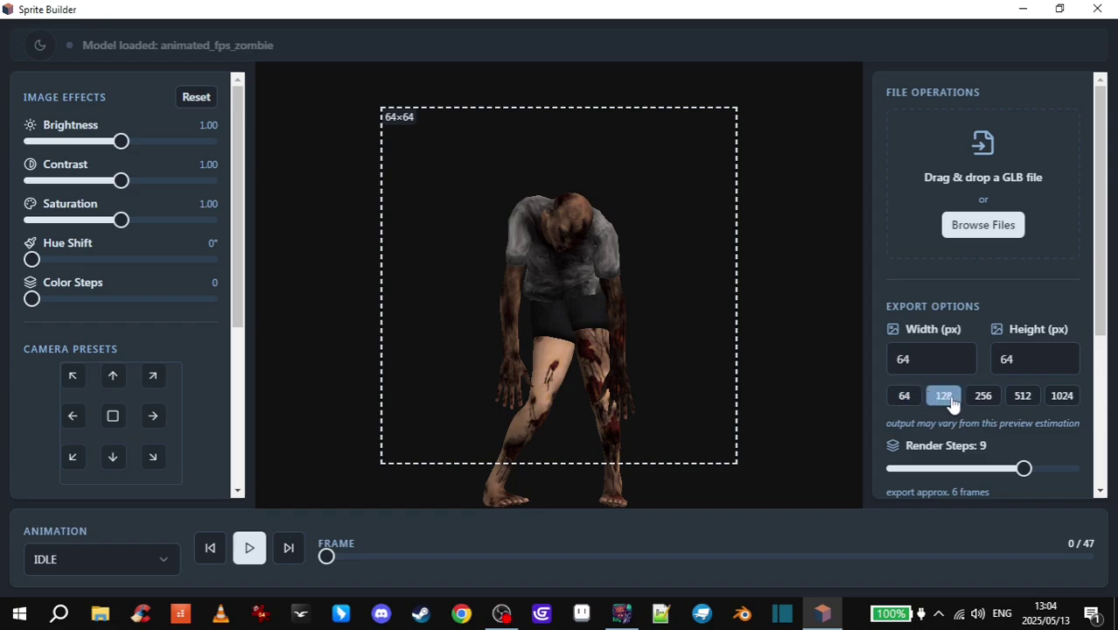
left_click(952, 401)
left_click(976, 406)
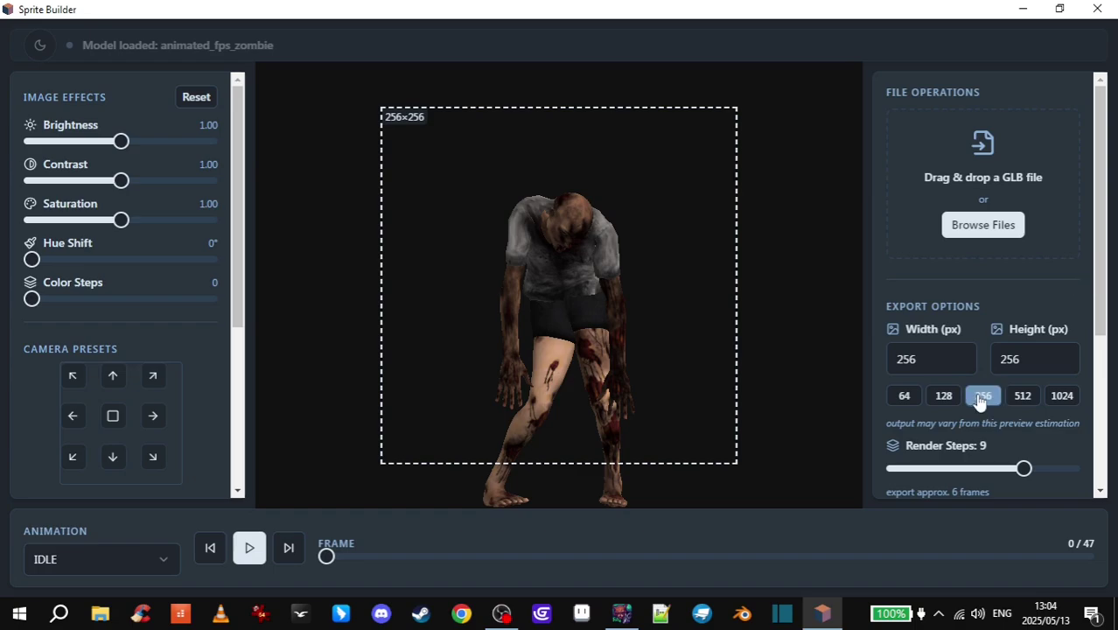
- Set the export output folder to the zombor folder on the Desktop
left_click_drag(1099, 331, 1099, 349)
scroll(1035, 320, "down", 3)
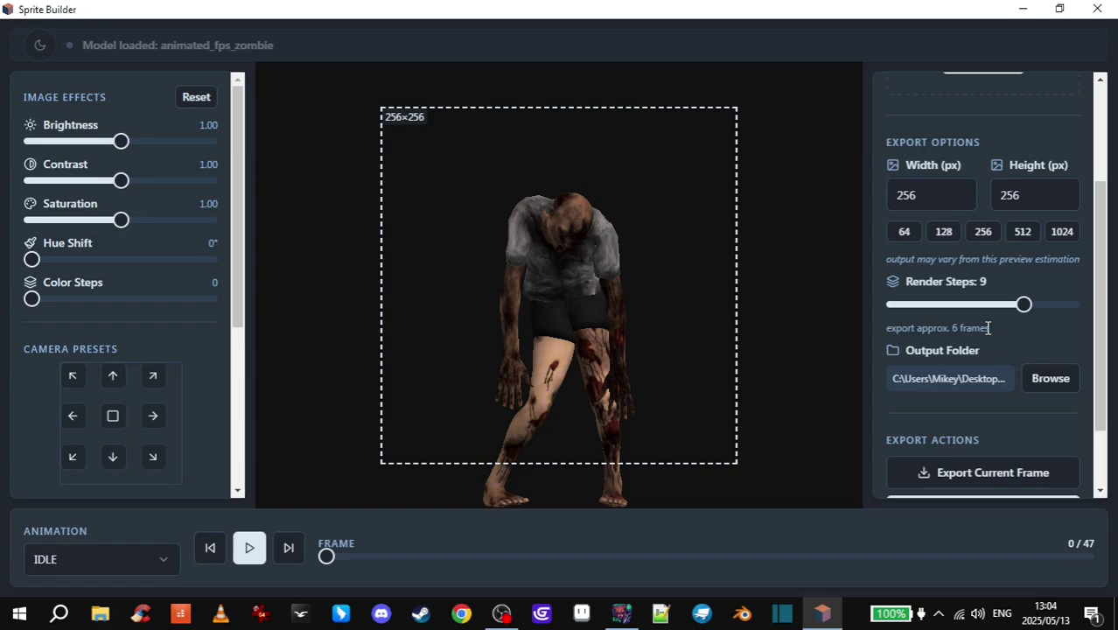
left_click_drag(989, 328, 951, 329)
left_click(1003, 344)
left_click(1050, 377)
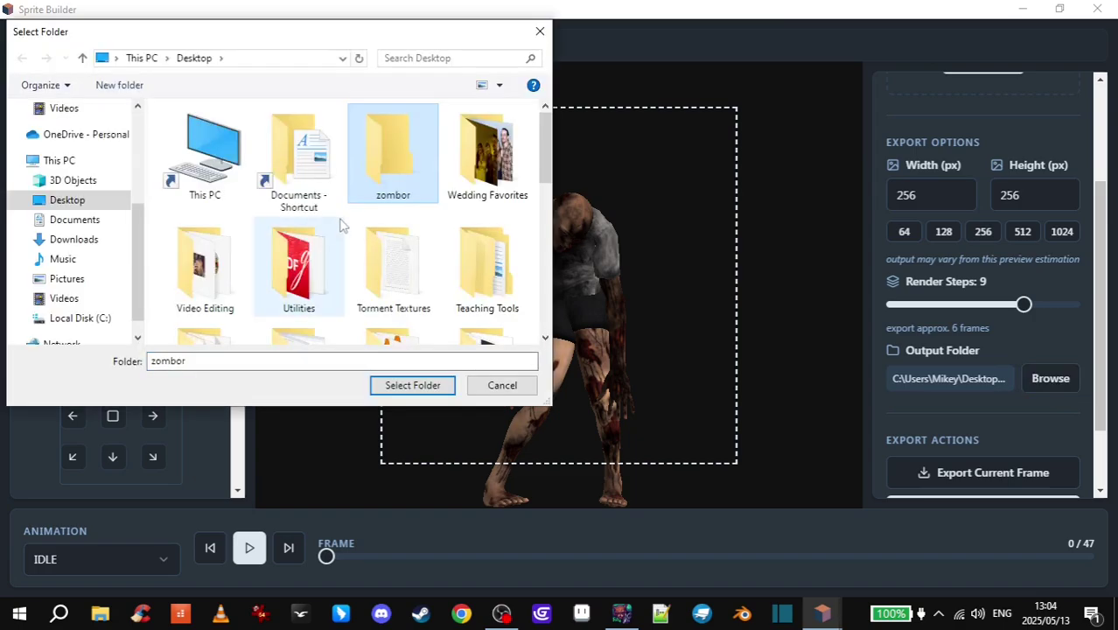
left_click(412, 385)
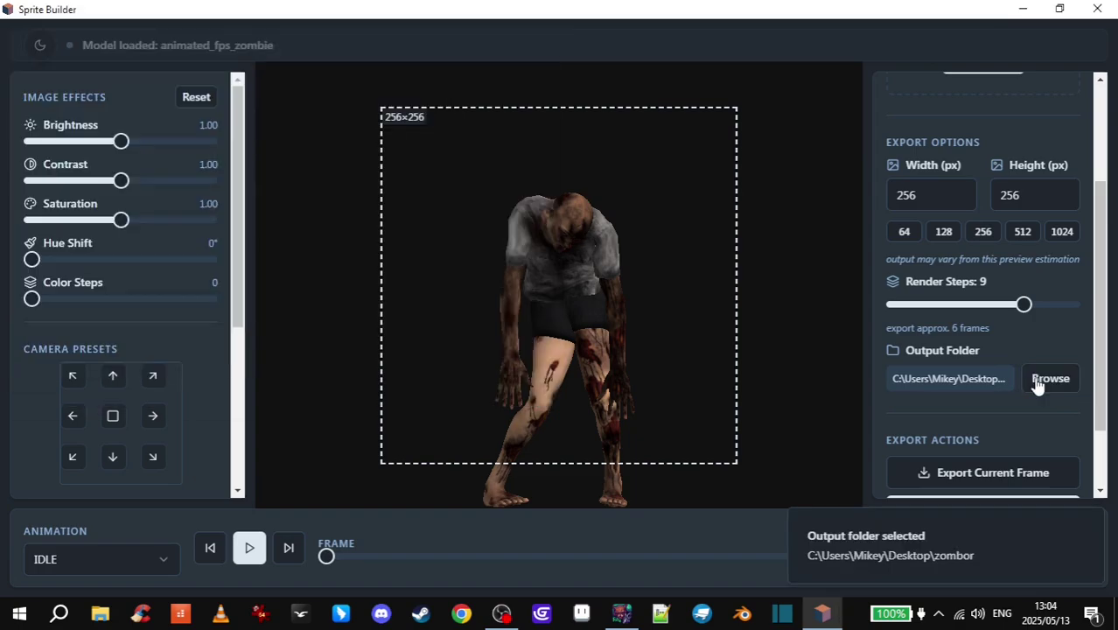
- Try different positions of the zombie within the 256×256 export frame
scroll(1037, 385, "up", 2)
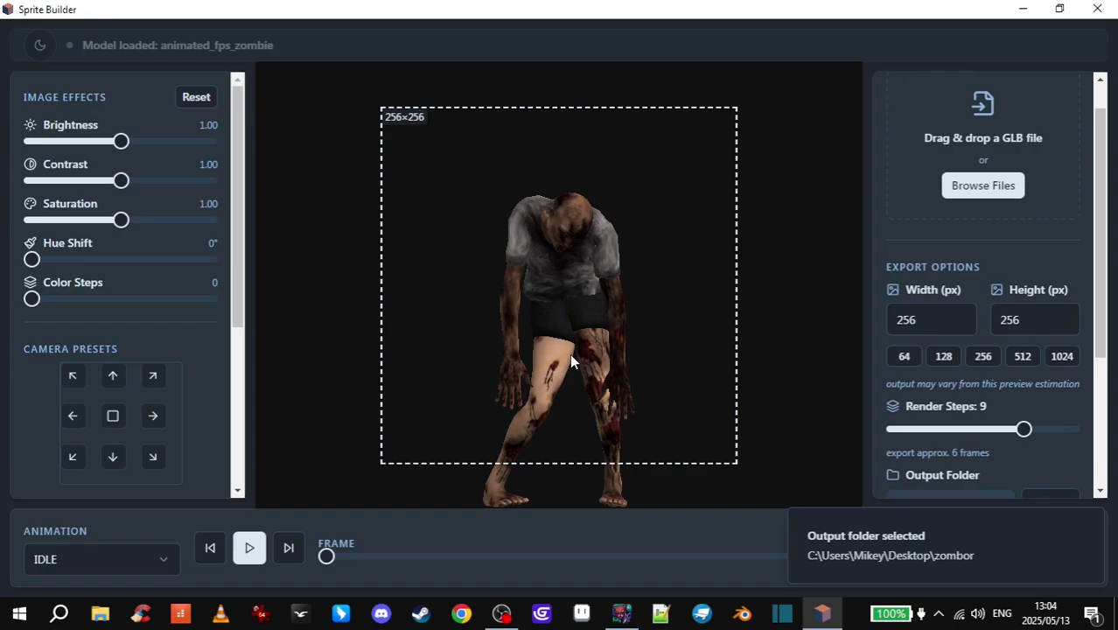
left_click_drag(569, 353, 571, 292)
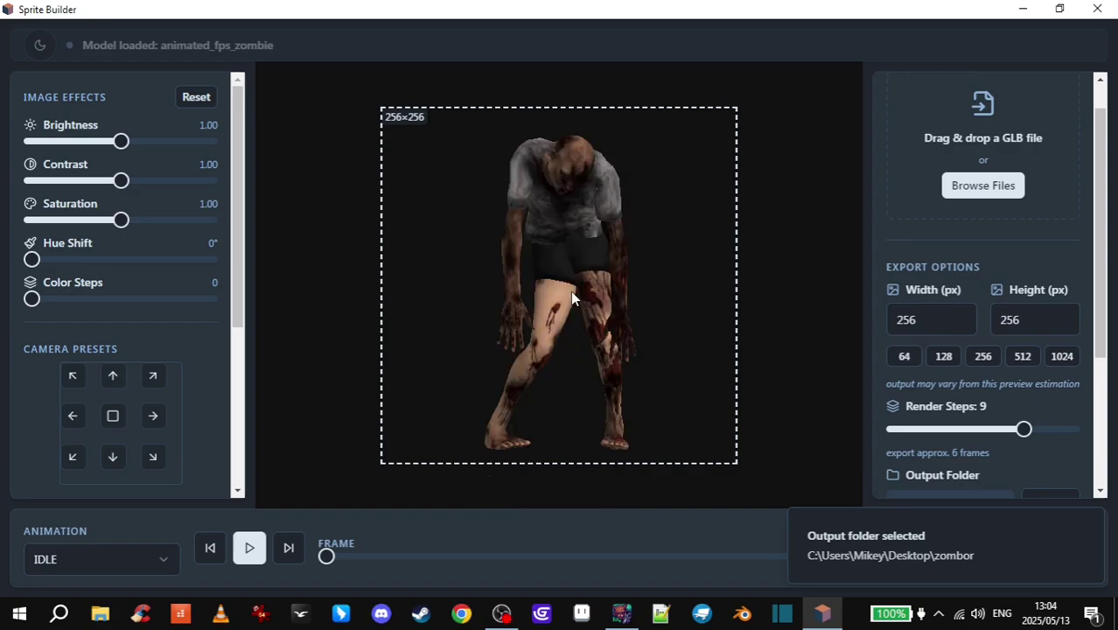
right_click_drag(570, 291, 502, 347)
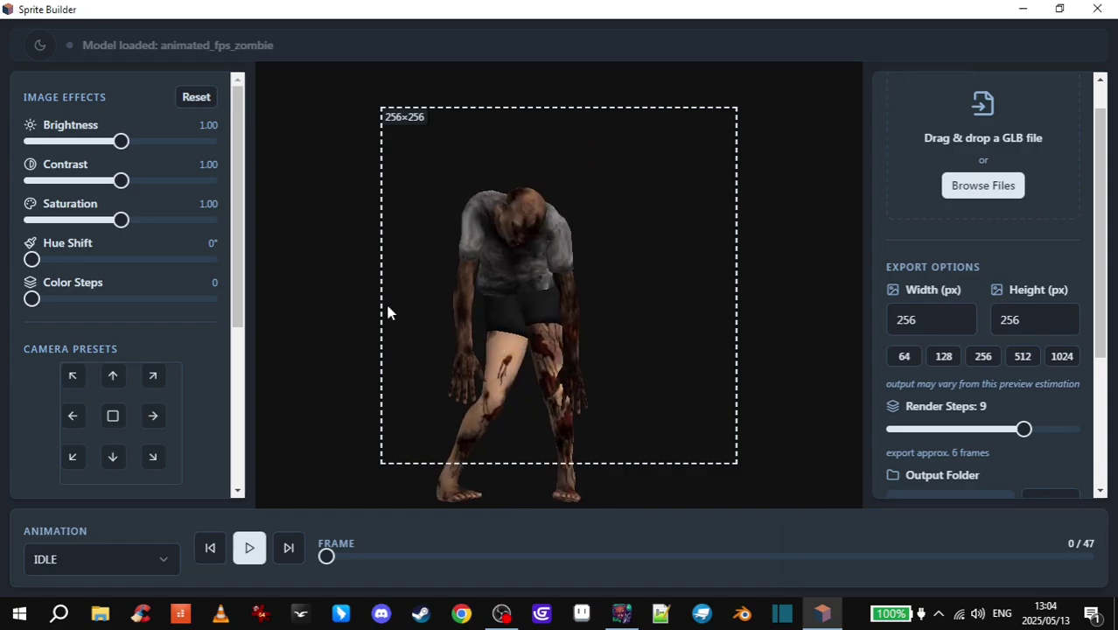
left_click_drag(387, 306, 694, 267)
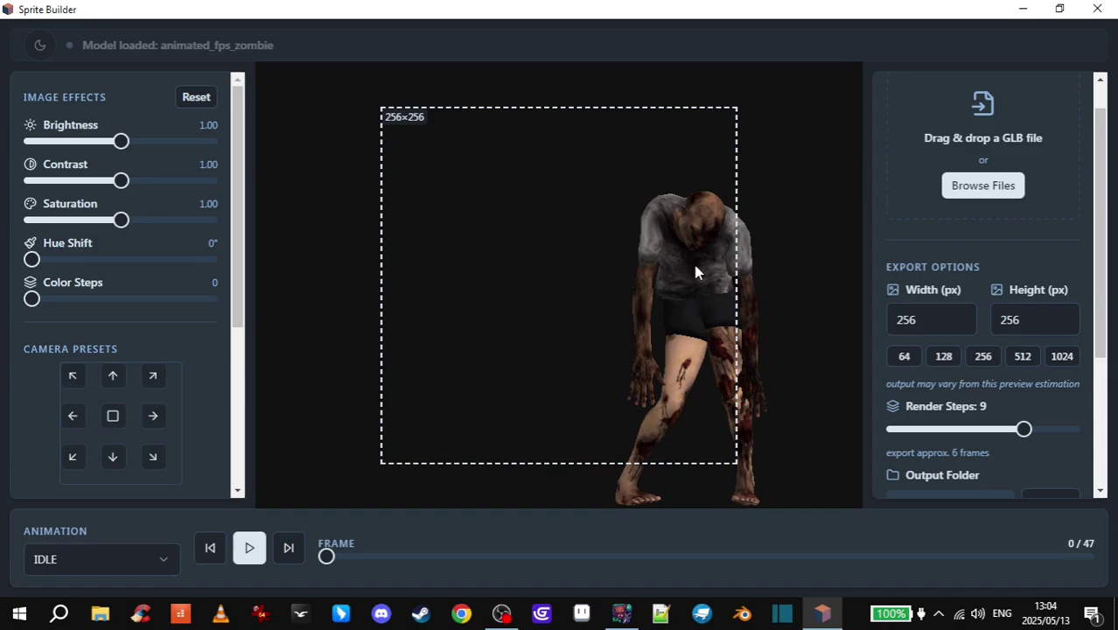
right_click_drag(695, 265, 564, 216)
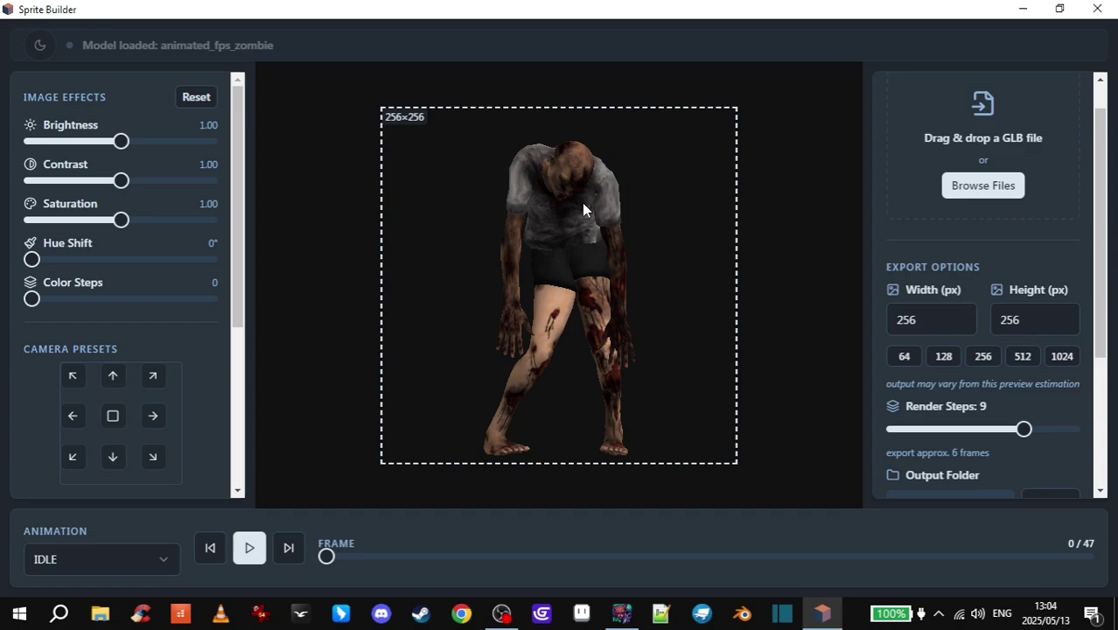
left_click_drag(581, 203, 574, 308)
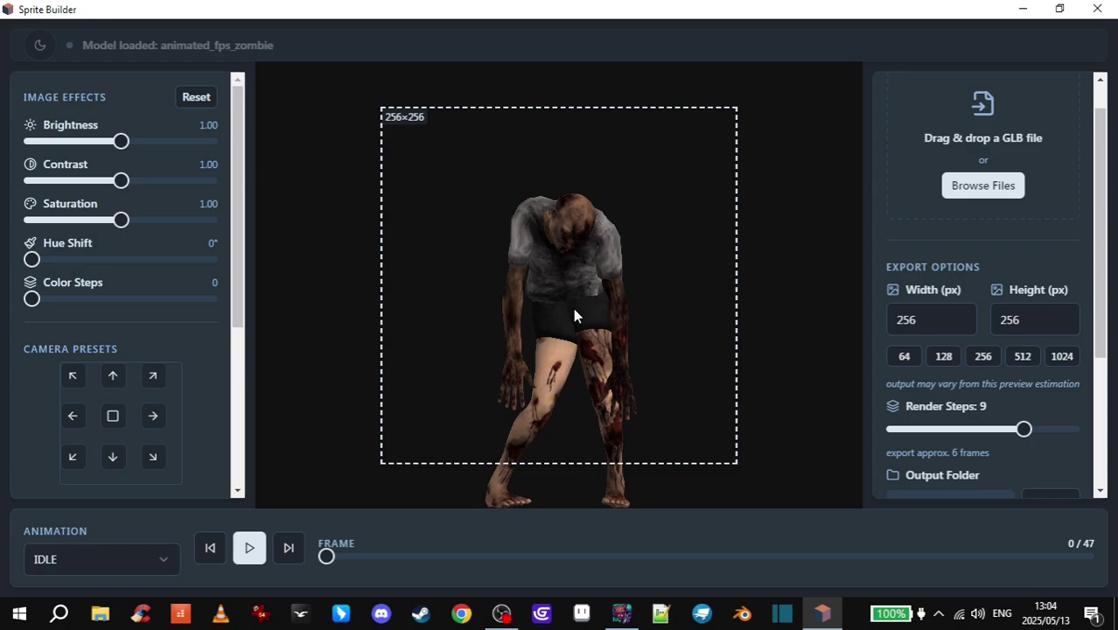
- Export the zombie's IDLE animation as a sprite sequence to the chosen output folder
left_click(623, 615)
left_click(623, 615)
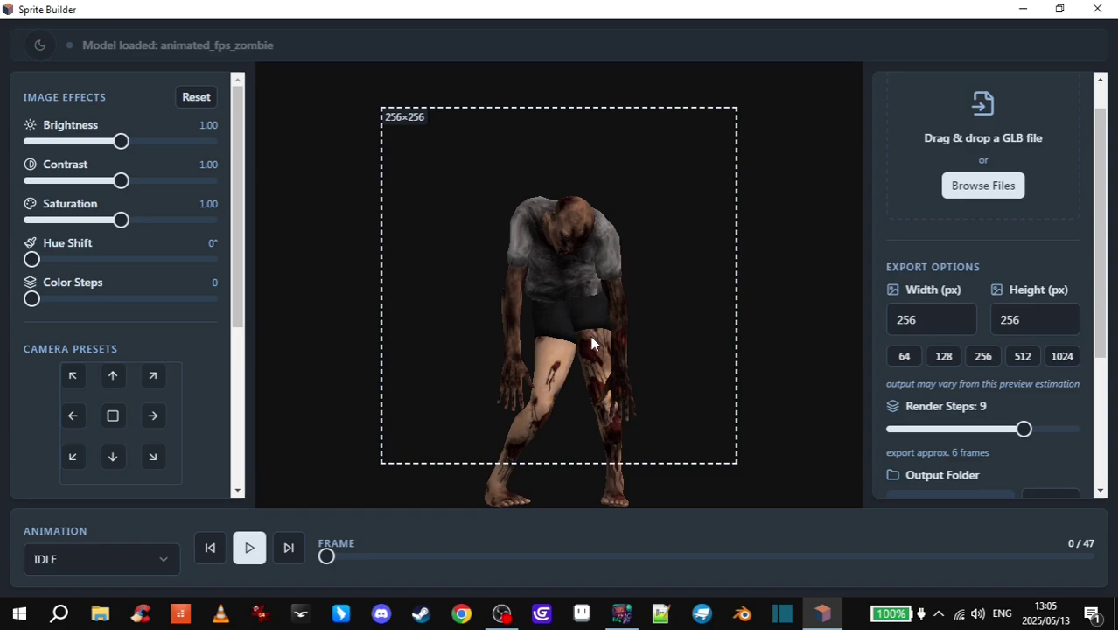
scroll(1009, 274, "down", 2)
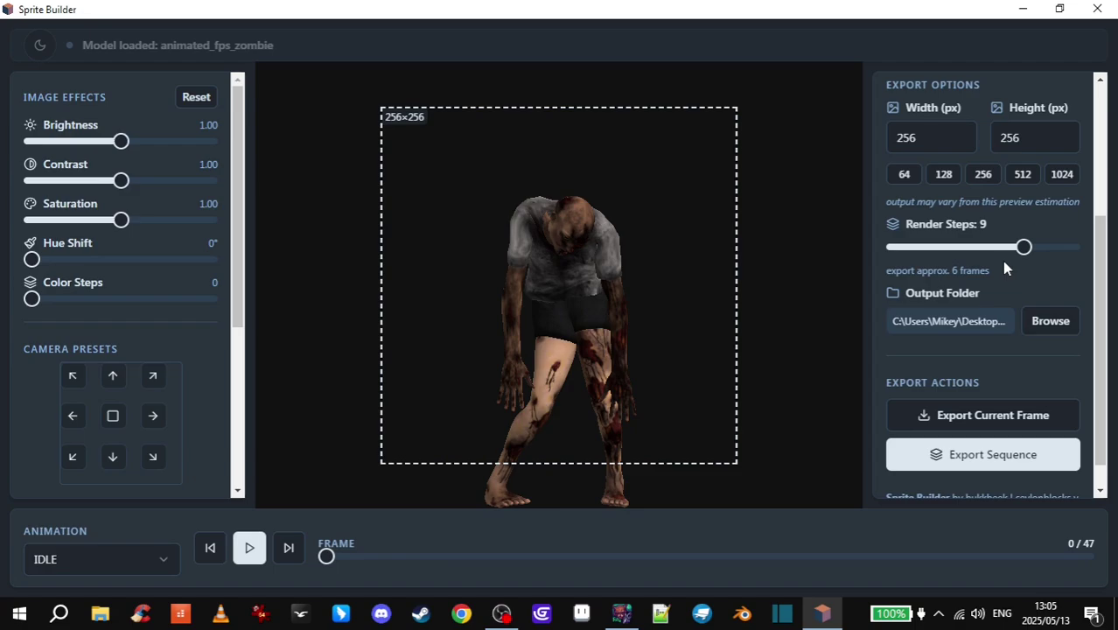
left_click(995, 470)
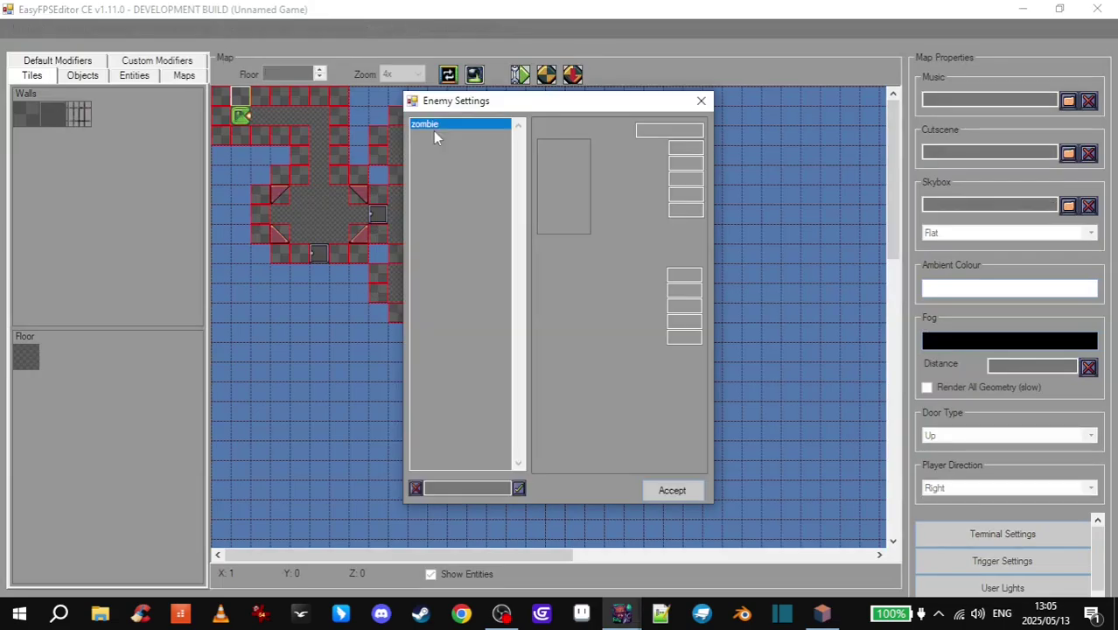
- Examine the existing zombie enemy's sprite slots for each animation in the enemy settings, and return to Sprite Builder
double_click(433, 131)
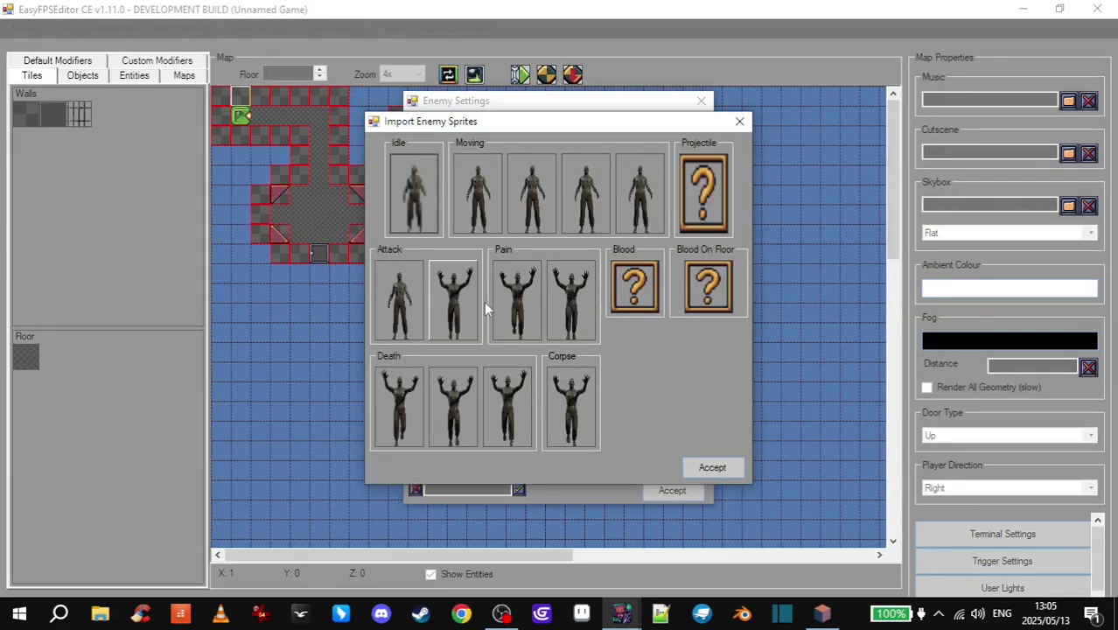
left_click(739, 121)
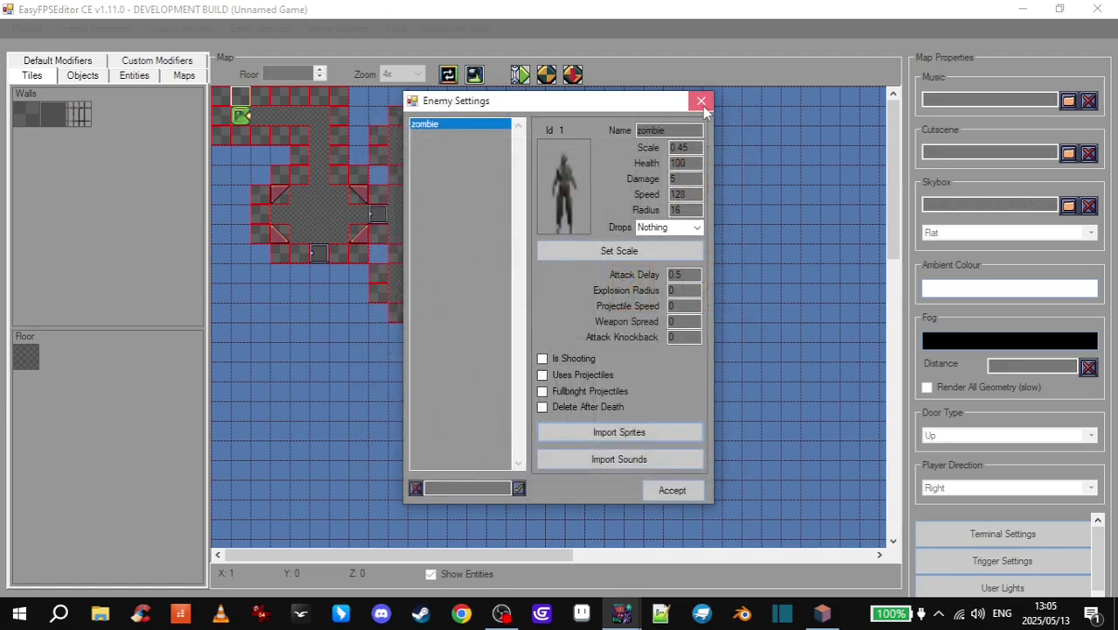
left_click(703, 106)
left_click(1021, 12)
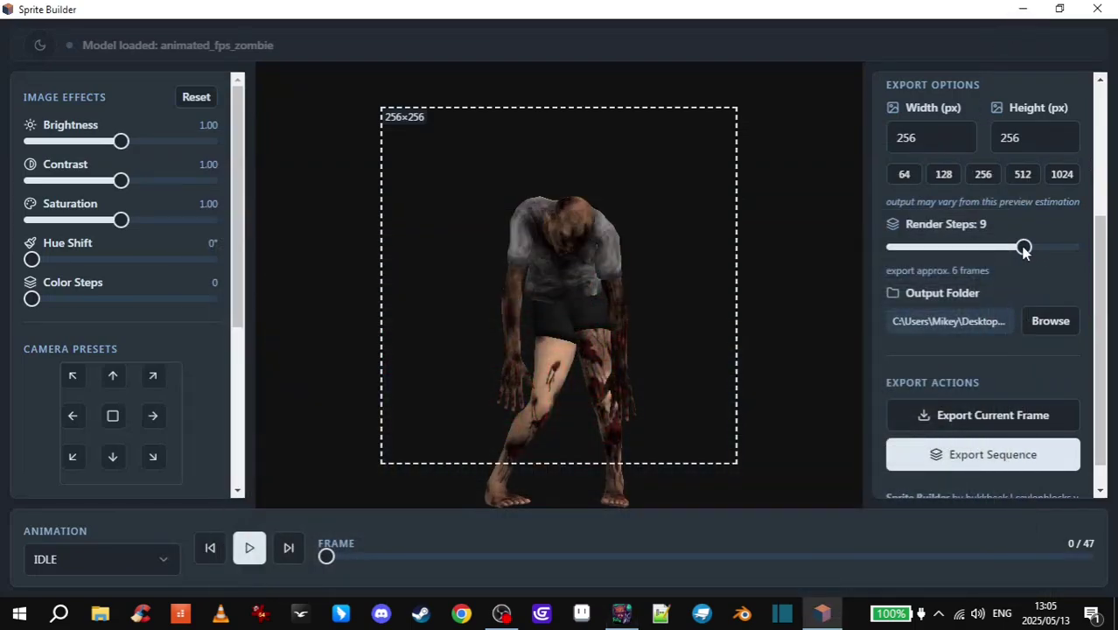
- Set the render steps to 6 and delete the earlier IDLE export folder from the zombor folder
left_click_drag(1025, 251, 977, 252)
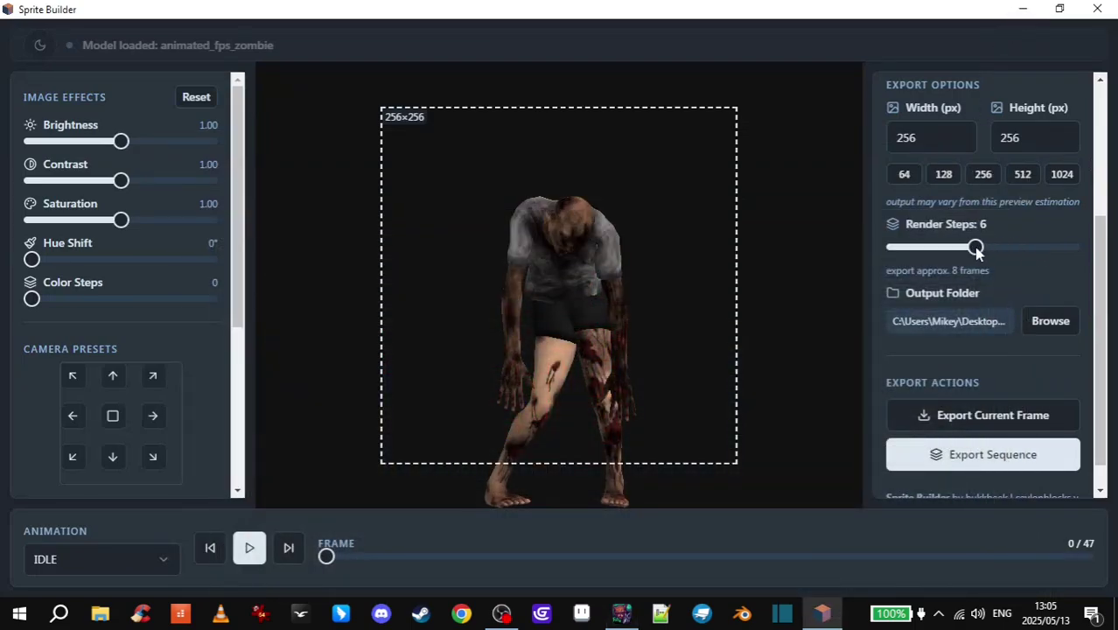
left_click(962, 460)
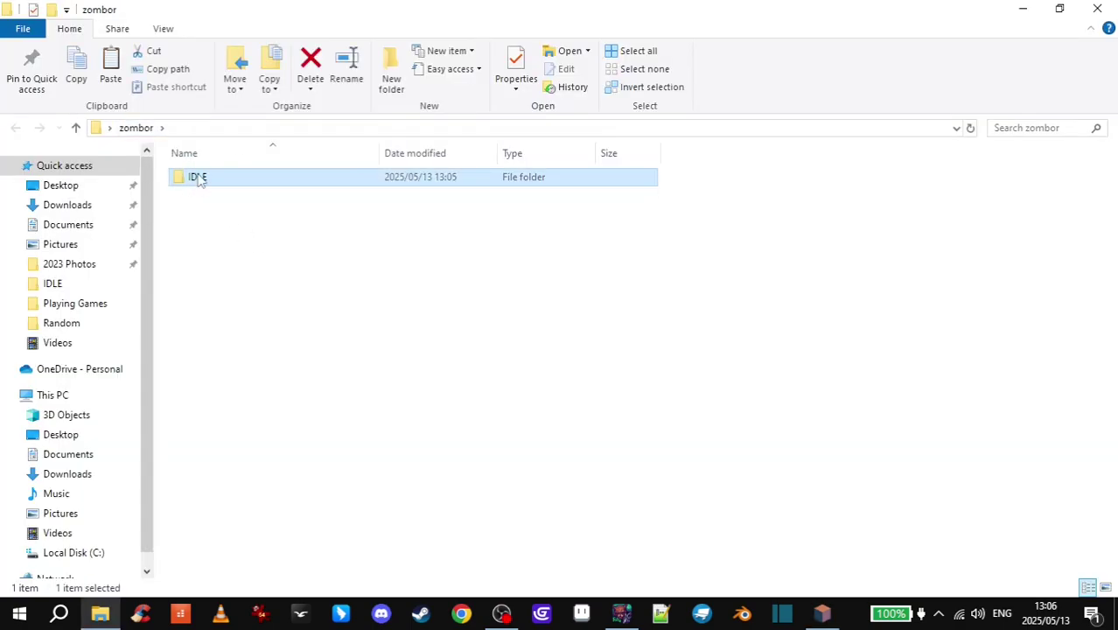
key("Delete")
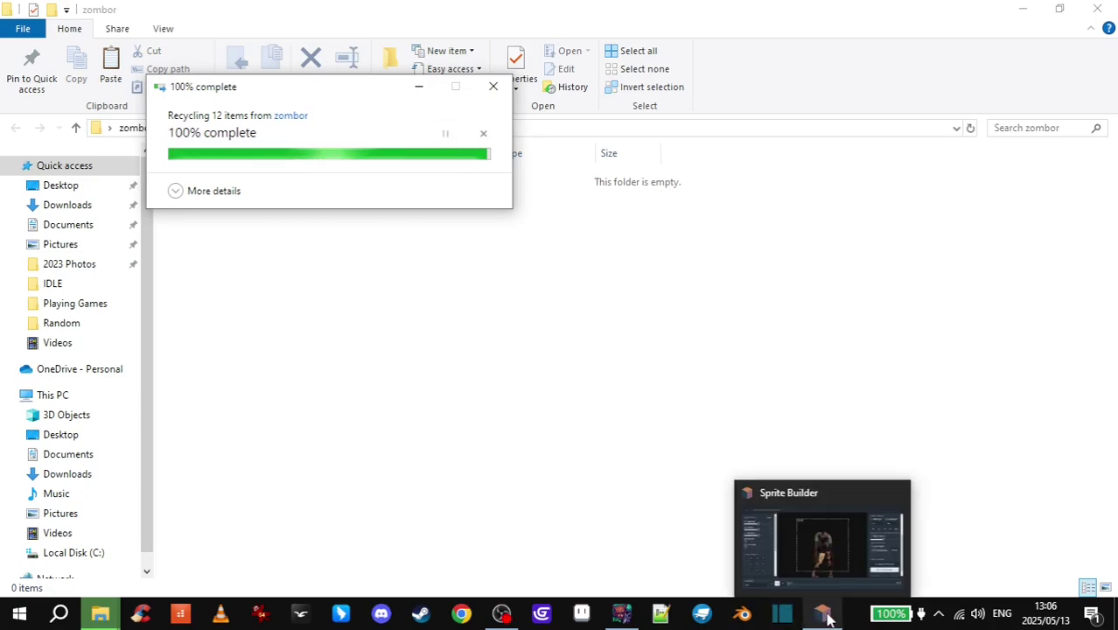
- Export the IDLE animation again as a sprite sequence from Sprite Builder
left_click(822, 615)
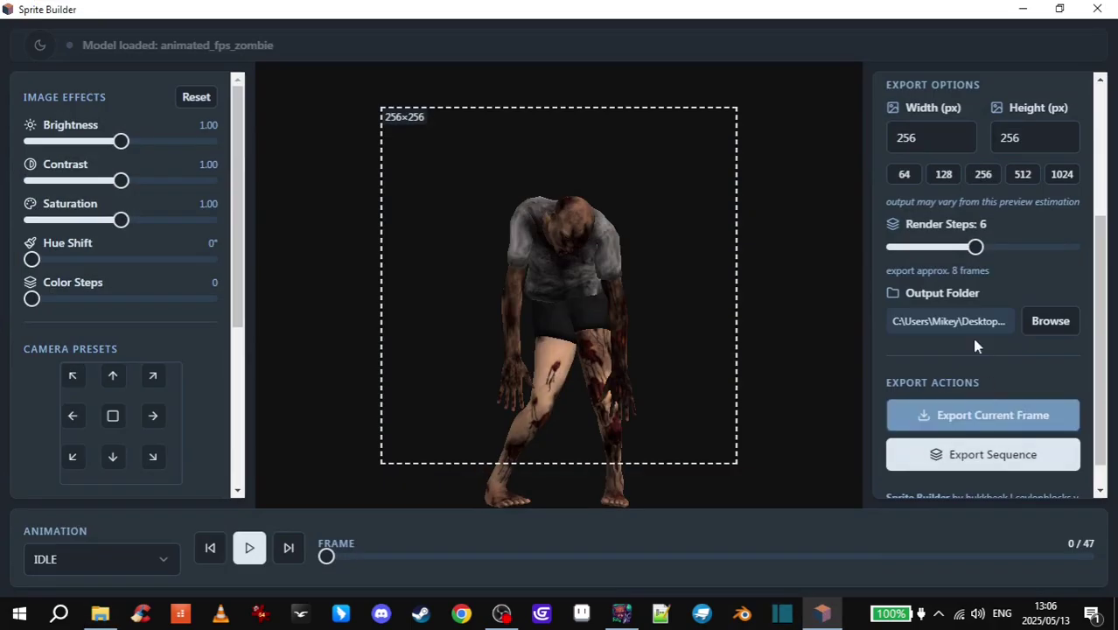
left_click(1002, 463)
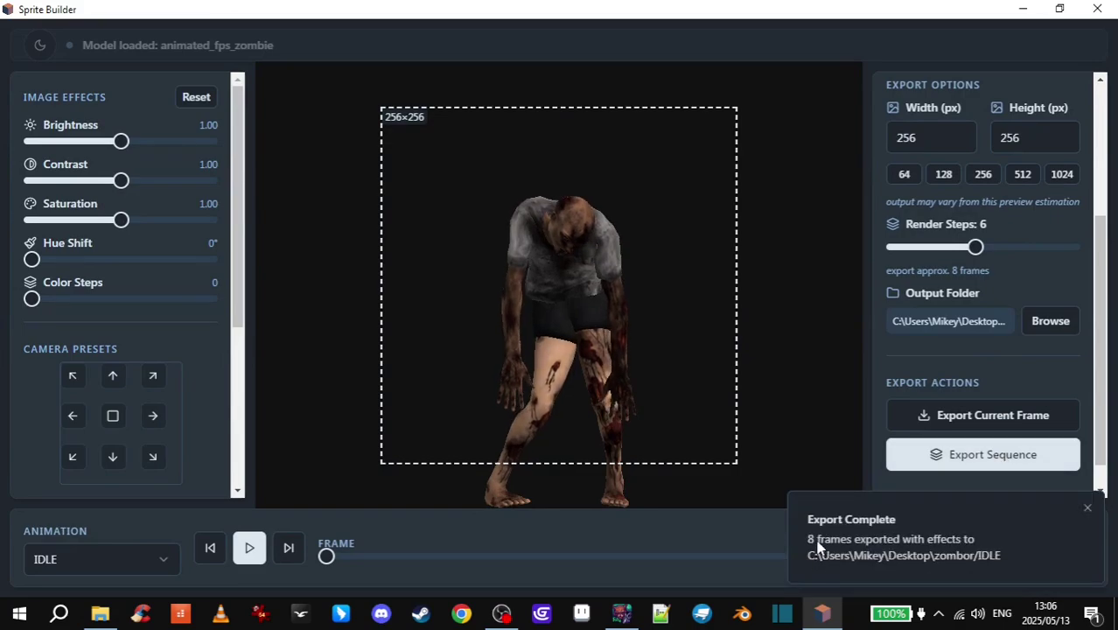
left_click(1087, 508)
- Preview the zombie's WALK animation and export it as a sprite sequence
left_click(136, 554)
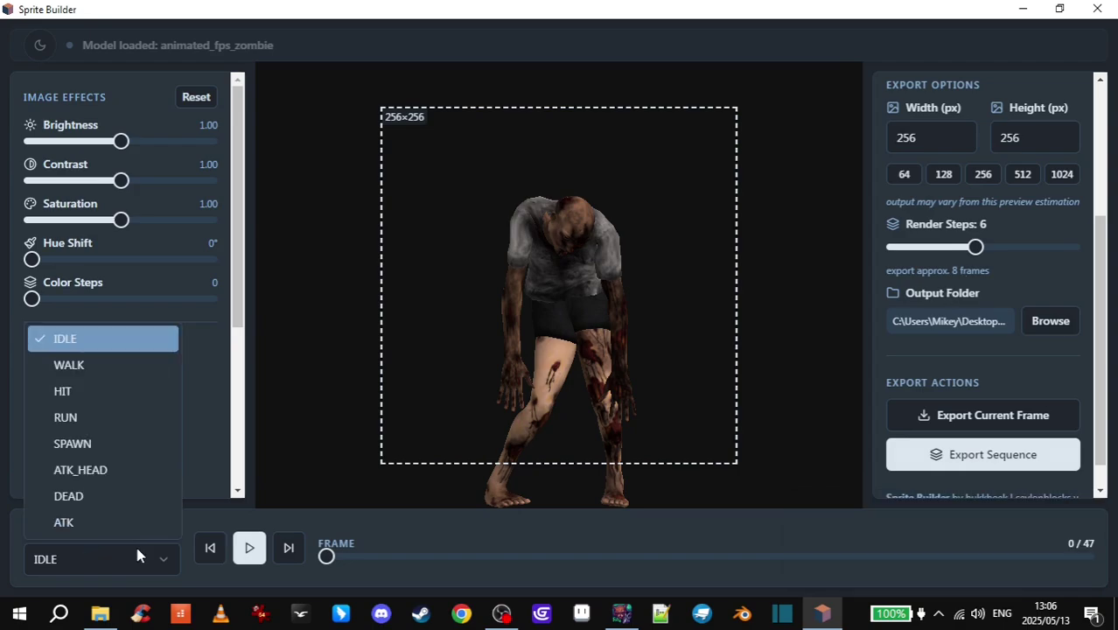
left_click(91, 365)
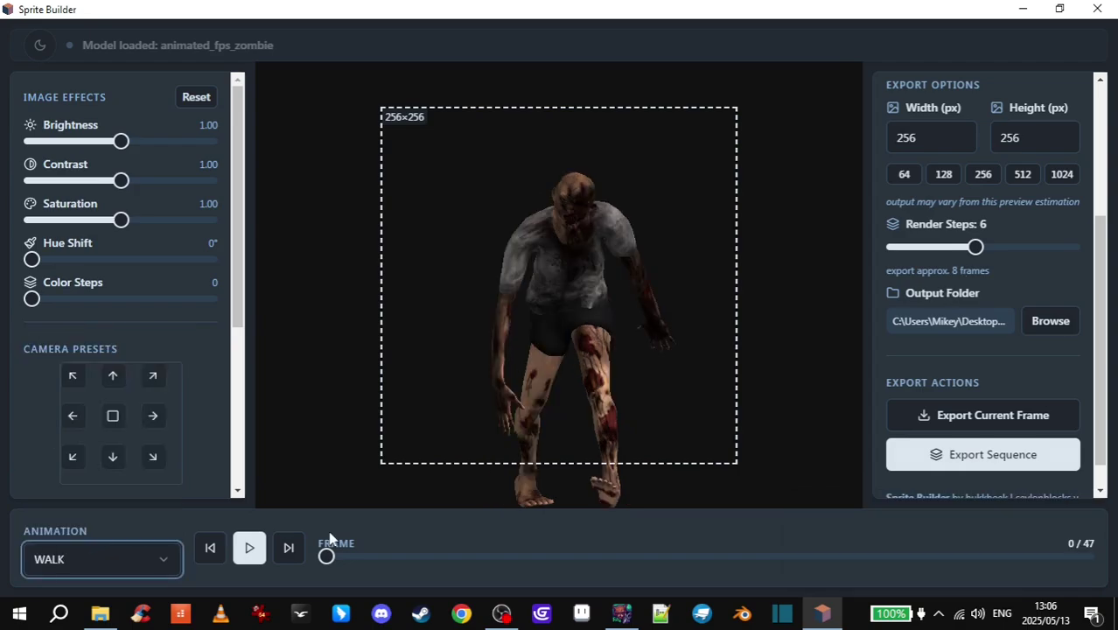
left_click(249, 549)
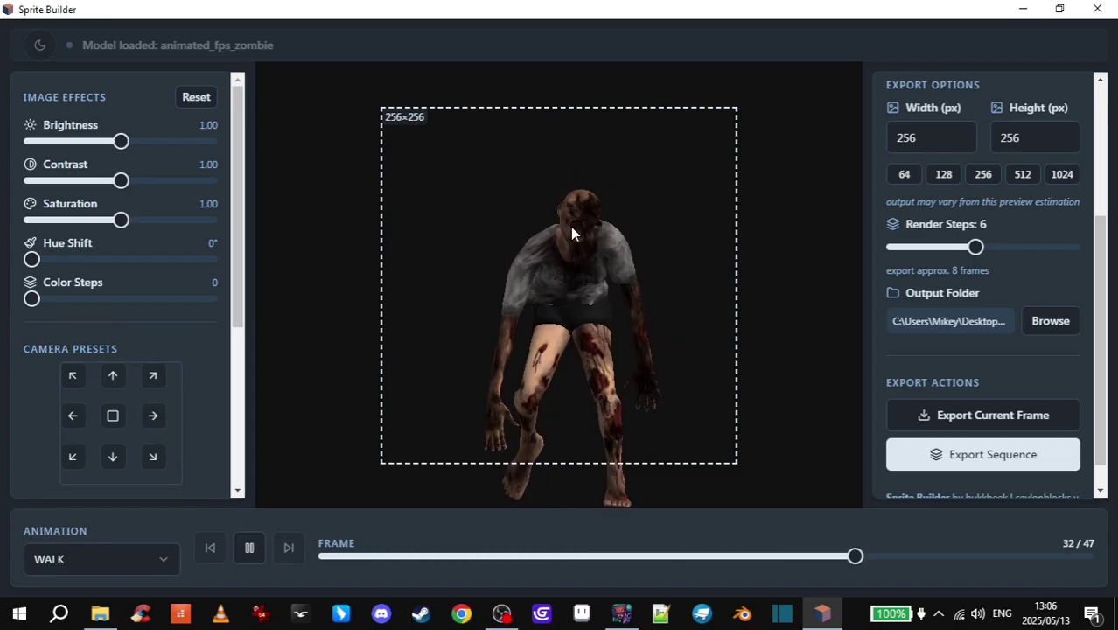
left_click(258, 555)
left_click(1018, 466)
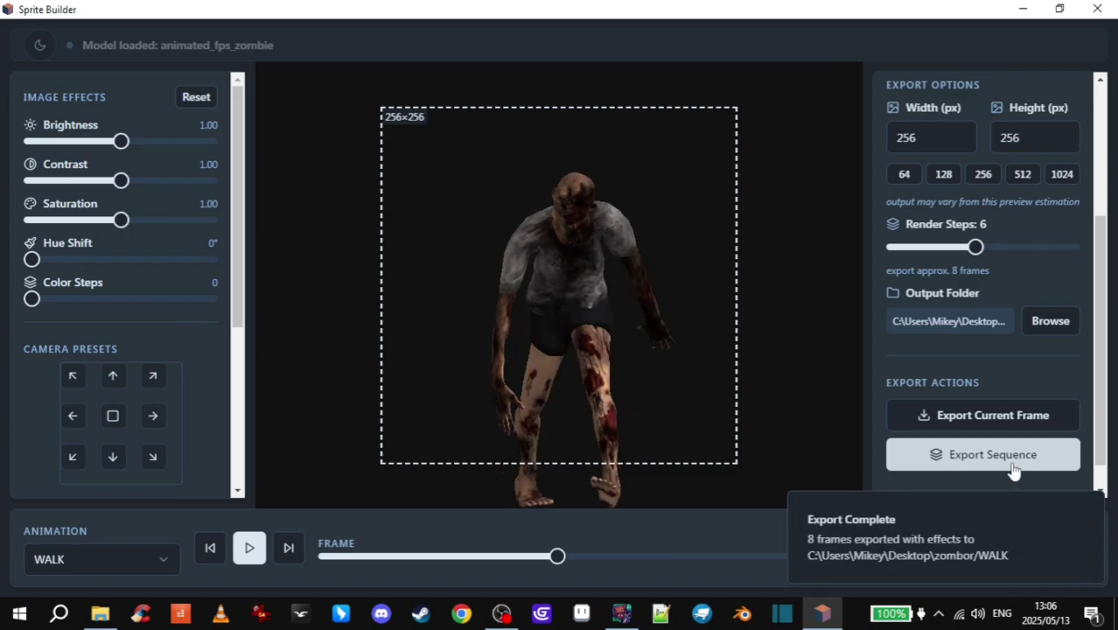
- Preview the zombie's HIT animation and export it as a sprite sequence
left_click(167, 567)
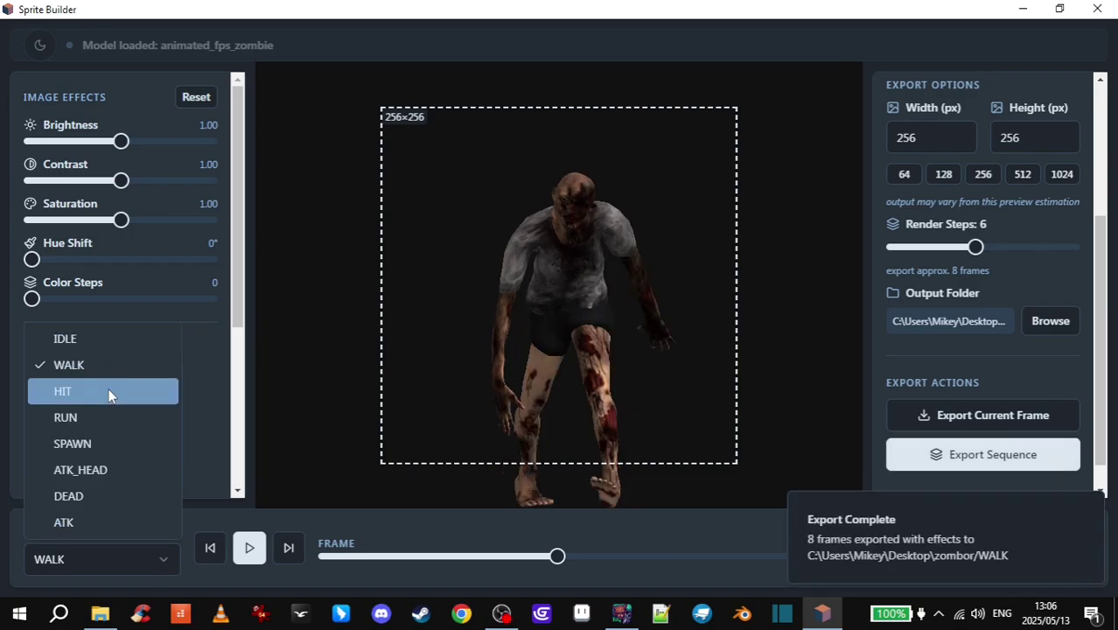
left_click(109, 393)
left_click(249, 548)
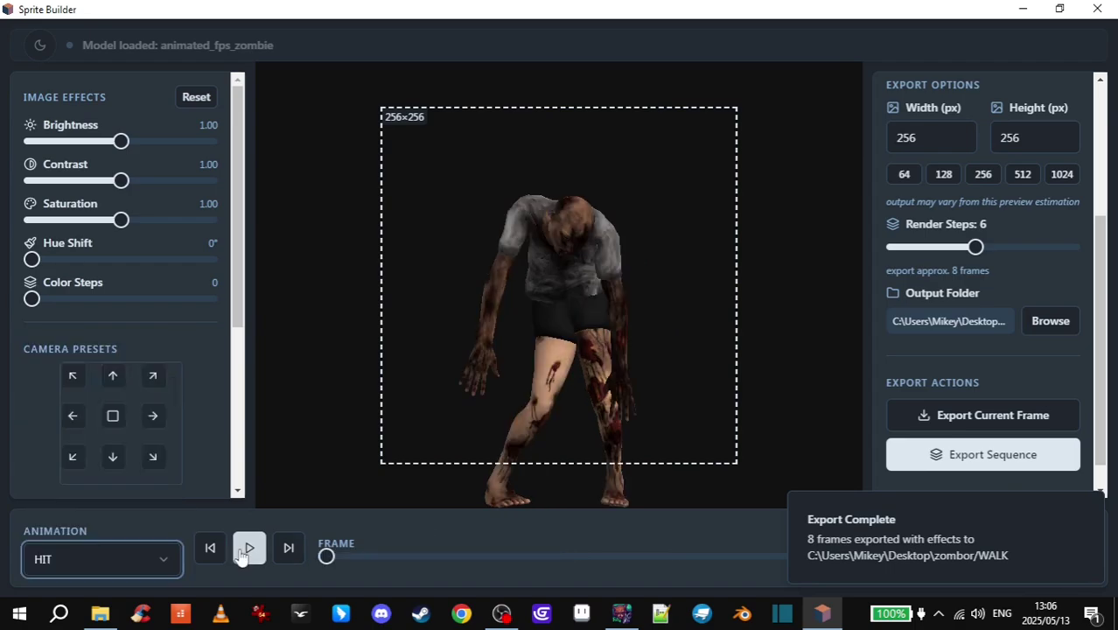
left_click(249, 548)
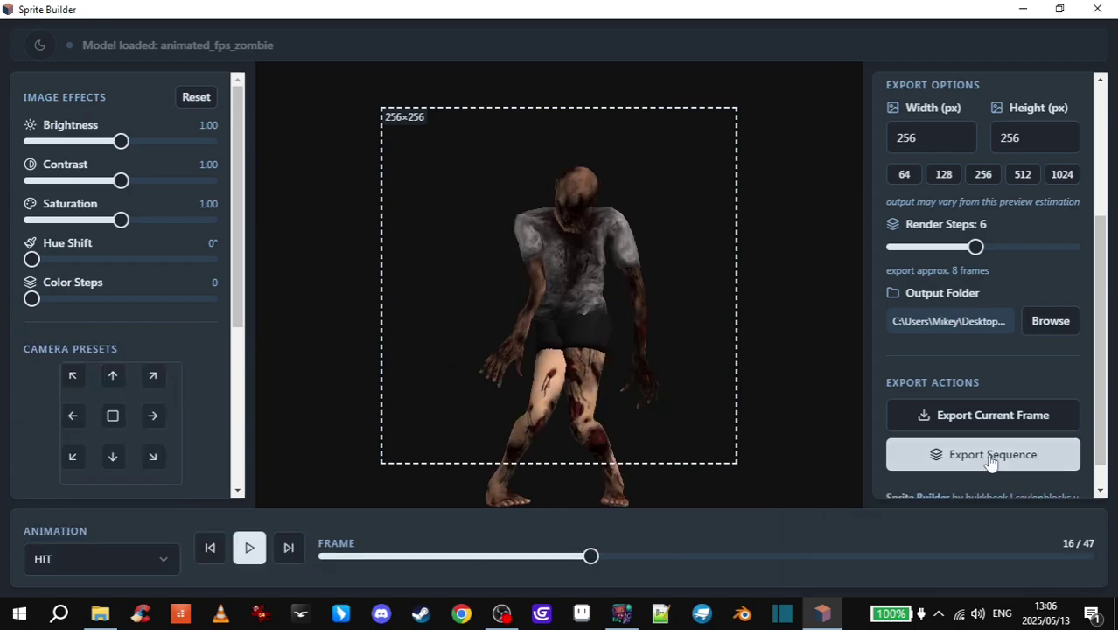
left_click(991, 463)
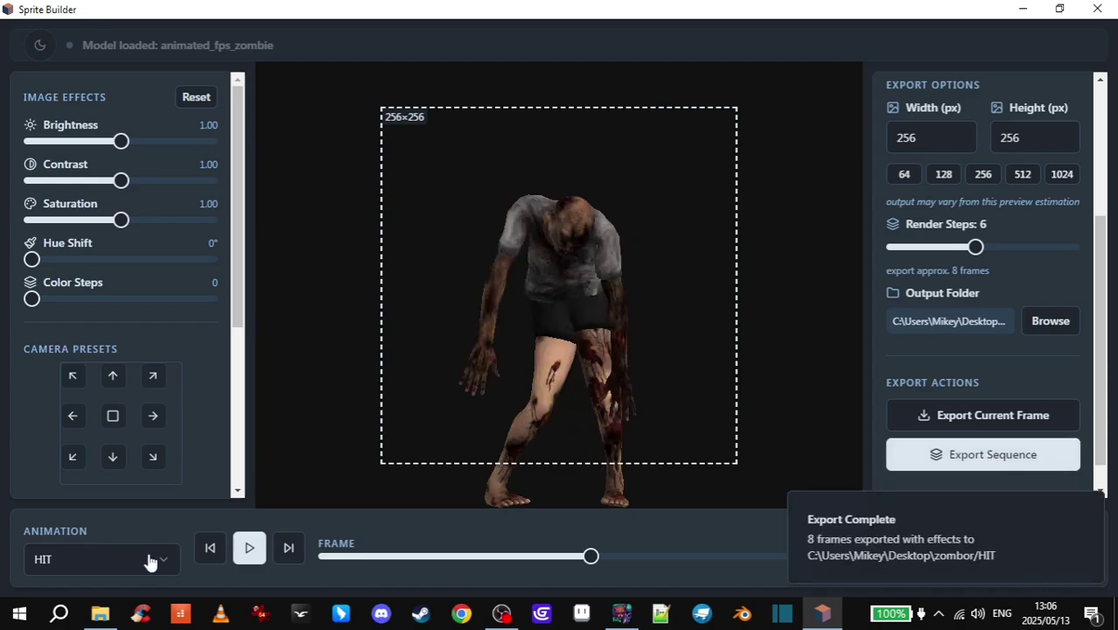
- Switch to the DEAD animation and export it as a sprite sequence
left_click(150, 561)
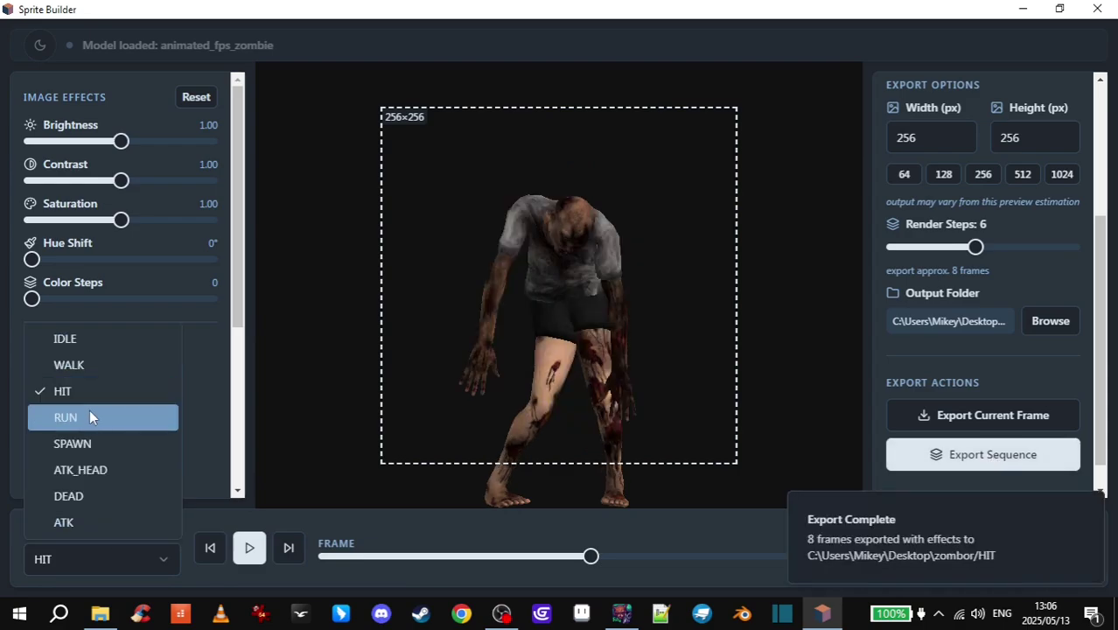
left_click(78, 496)
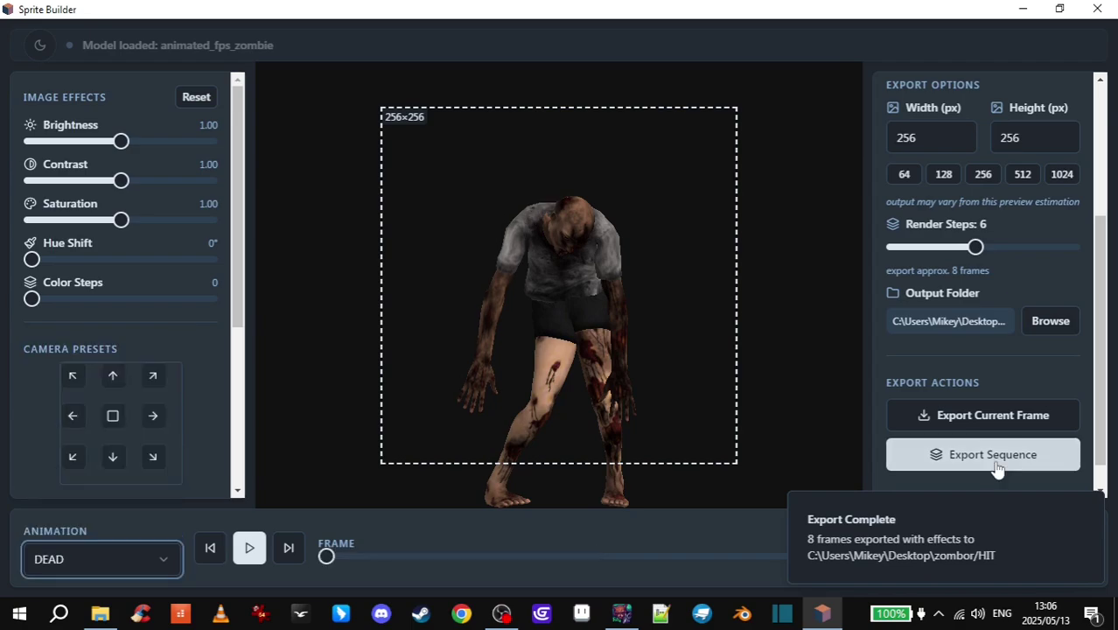
left_click(995, 455)
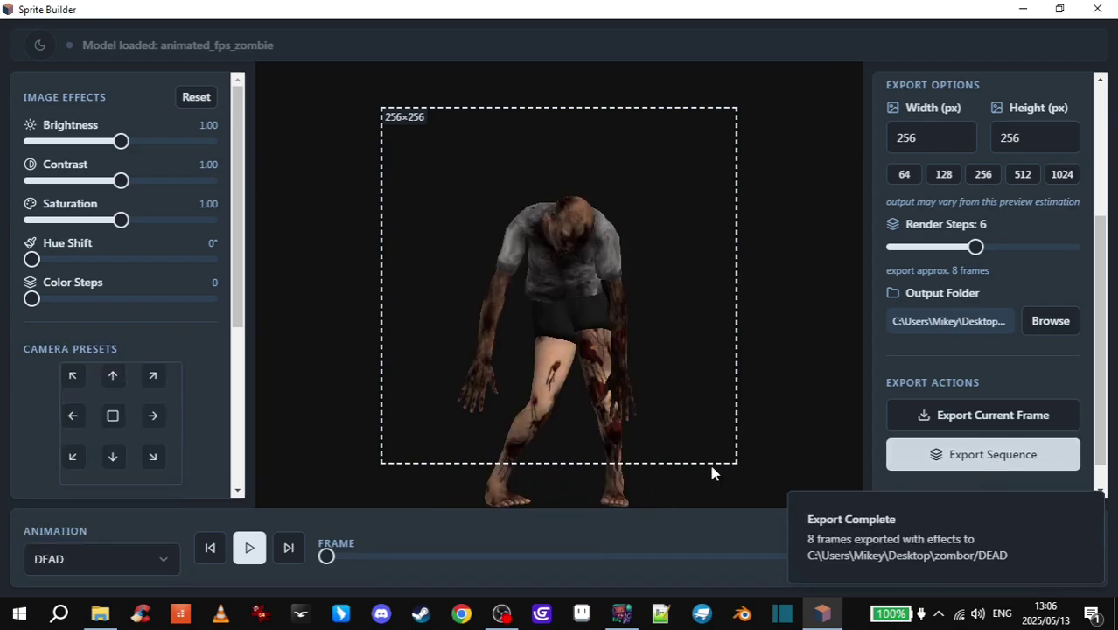
- Preview the zombie's ATK animation and export it as a sprite sequence
left_click(88, 556)
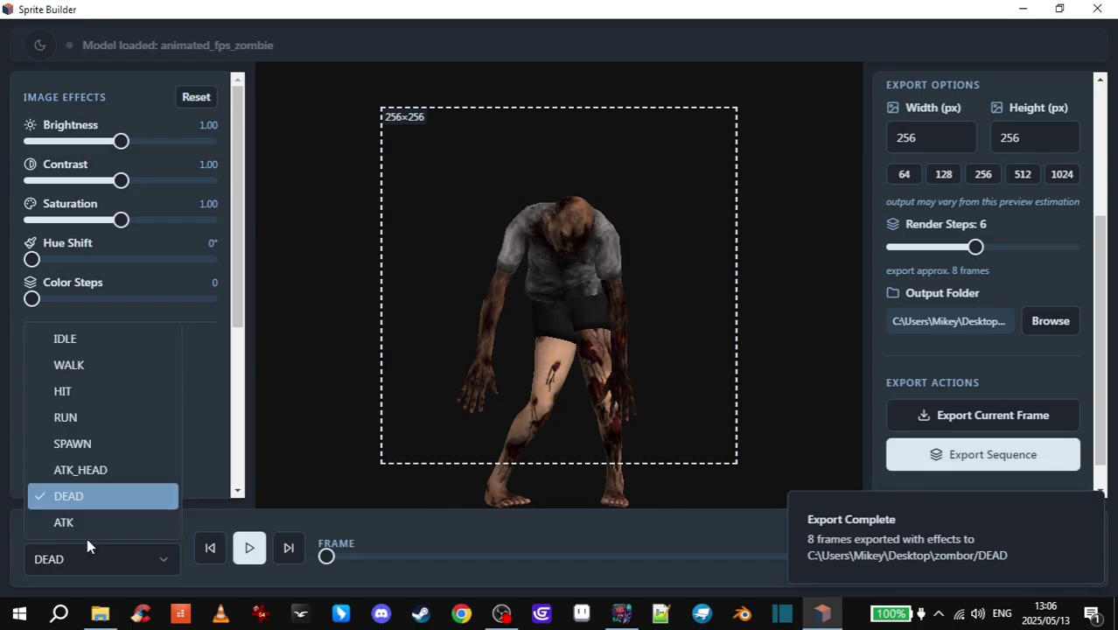
left_click(86, 530)
left_click(253, 550)
left_click(251, 551)
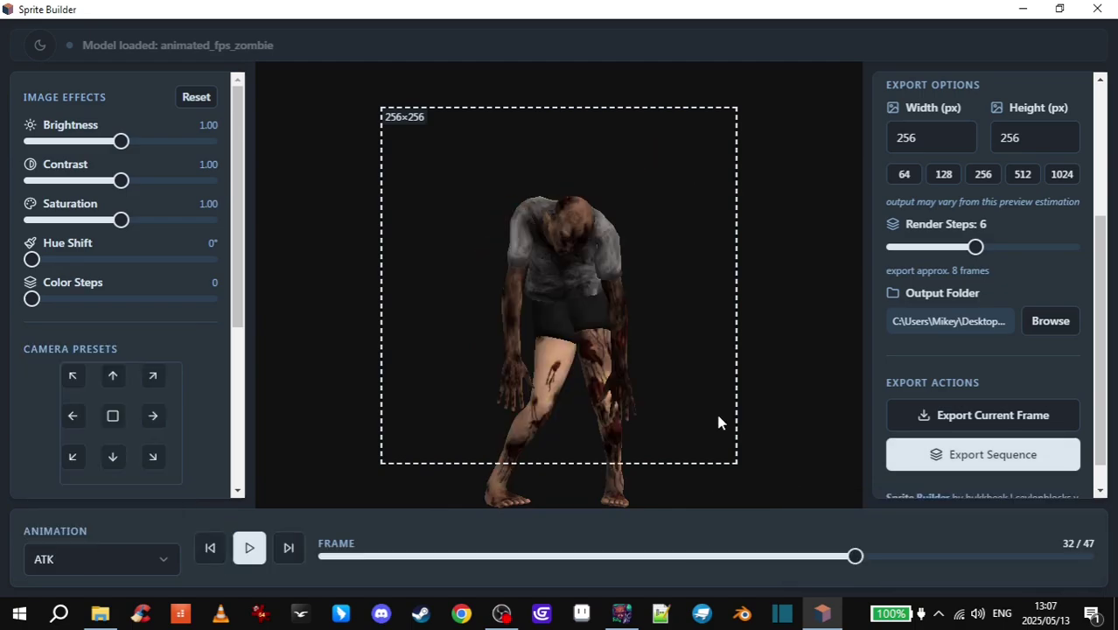
- Play back the DEAD animation to check its motion and export its sprite sequence again
left_click(113, 559)
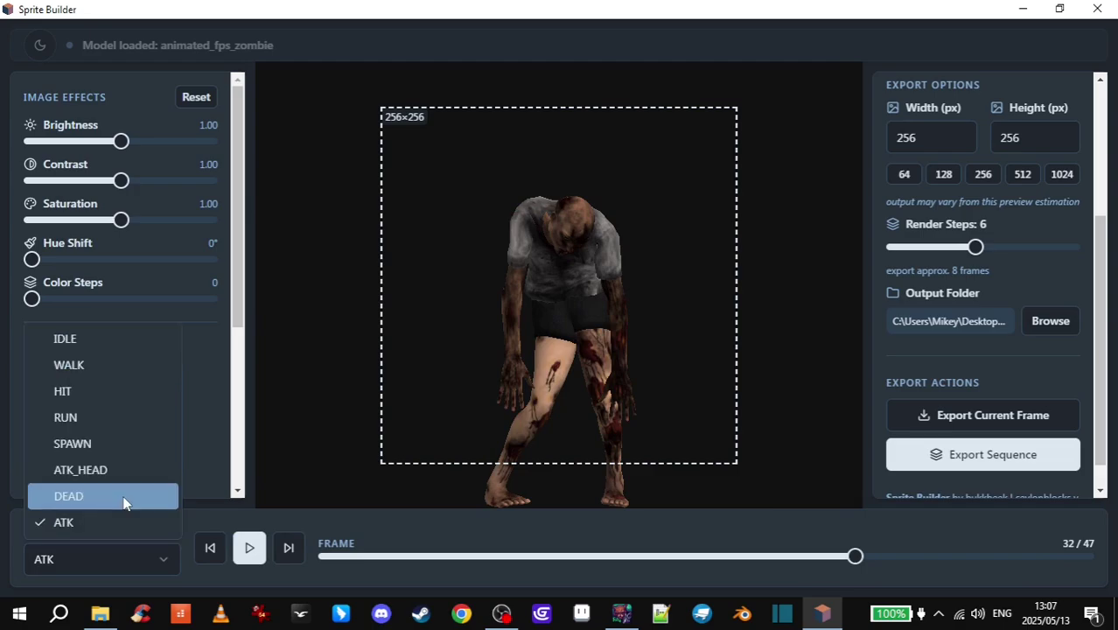
left_click(123, 497)
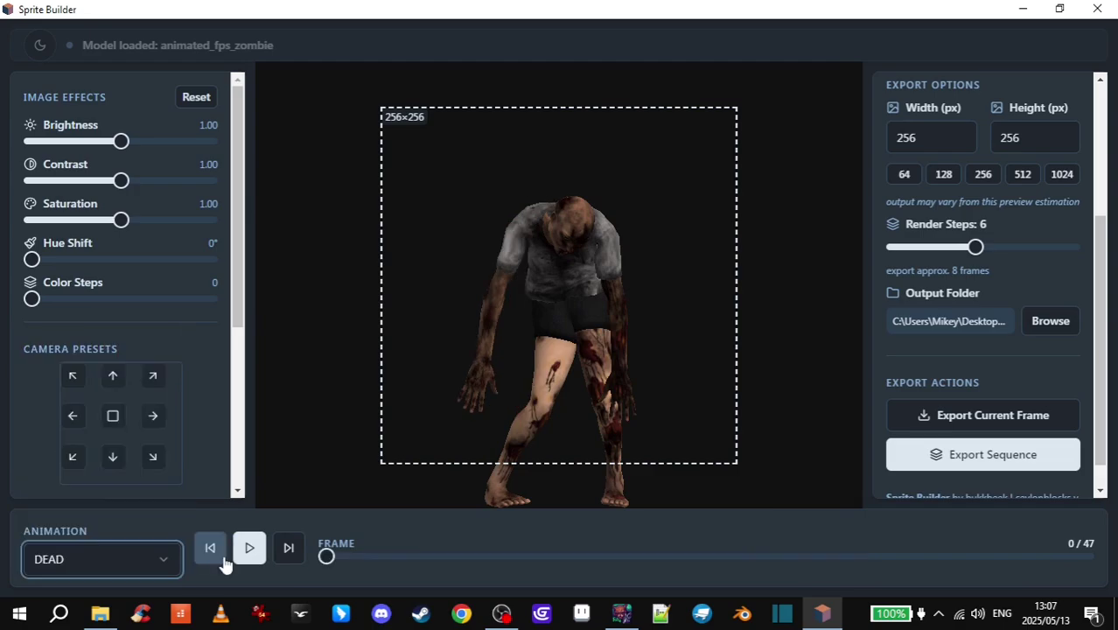
left_click(251, 548)
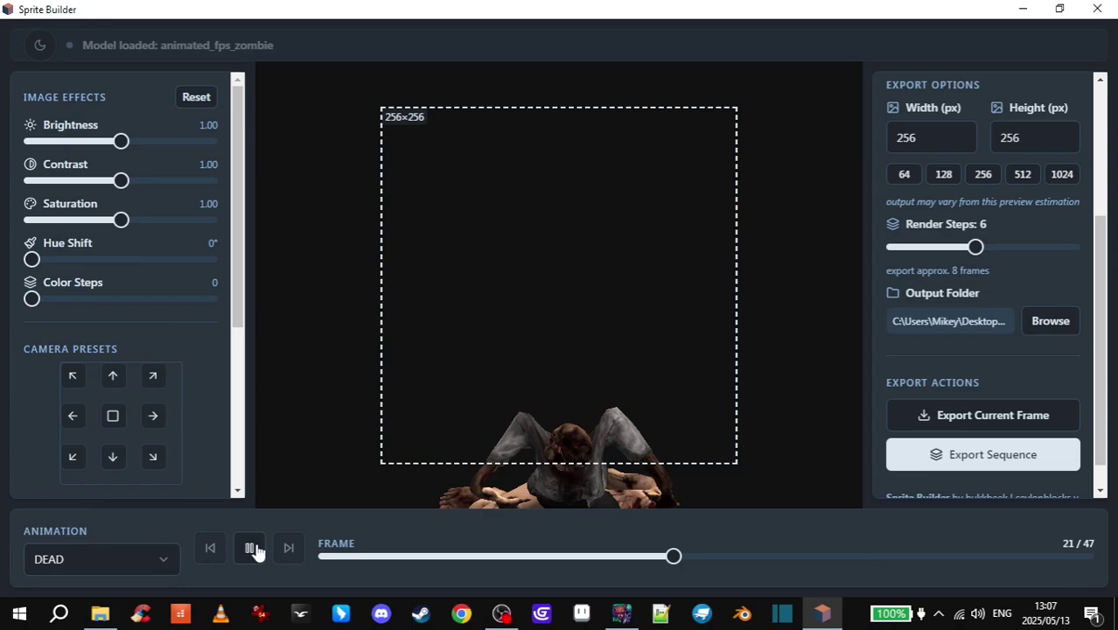
left_click(252, 548)
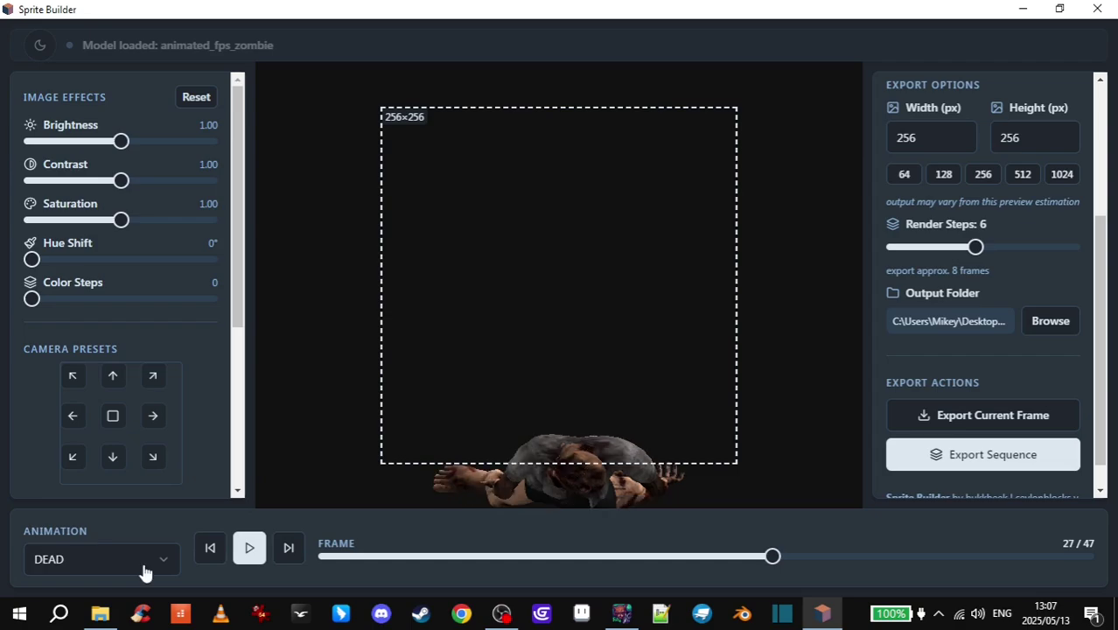
left_click(145, 572)
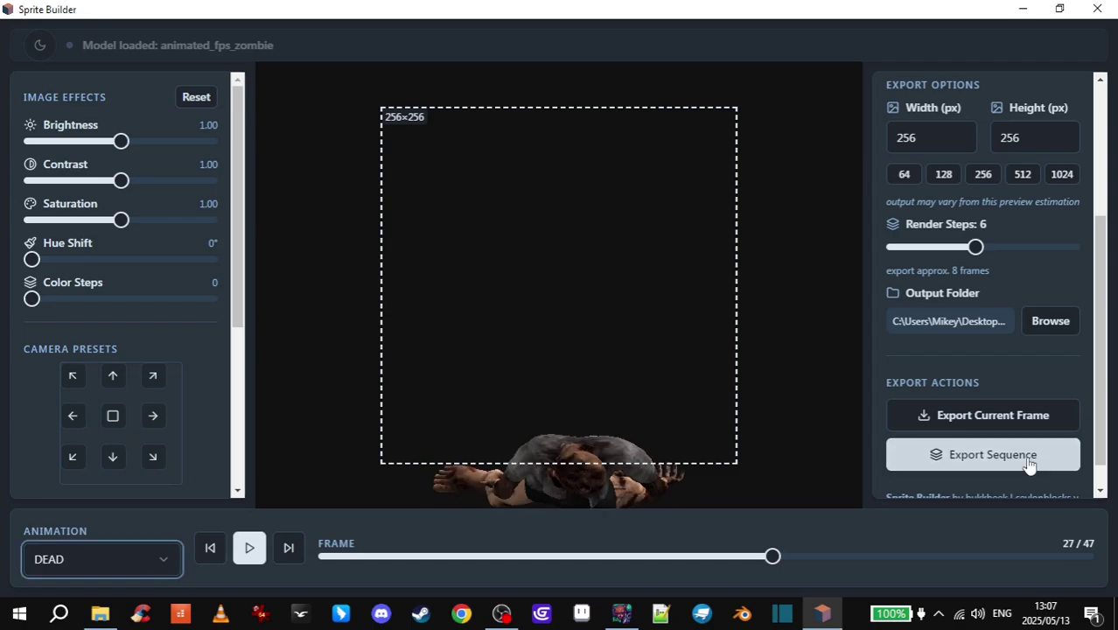
left_click(1018, 463)
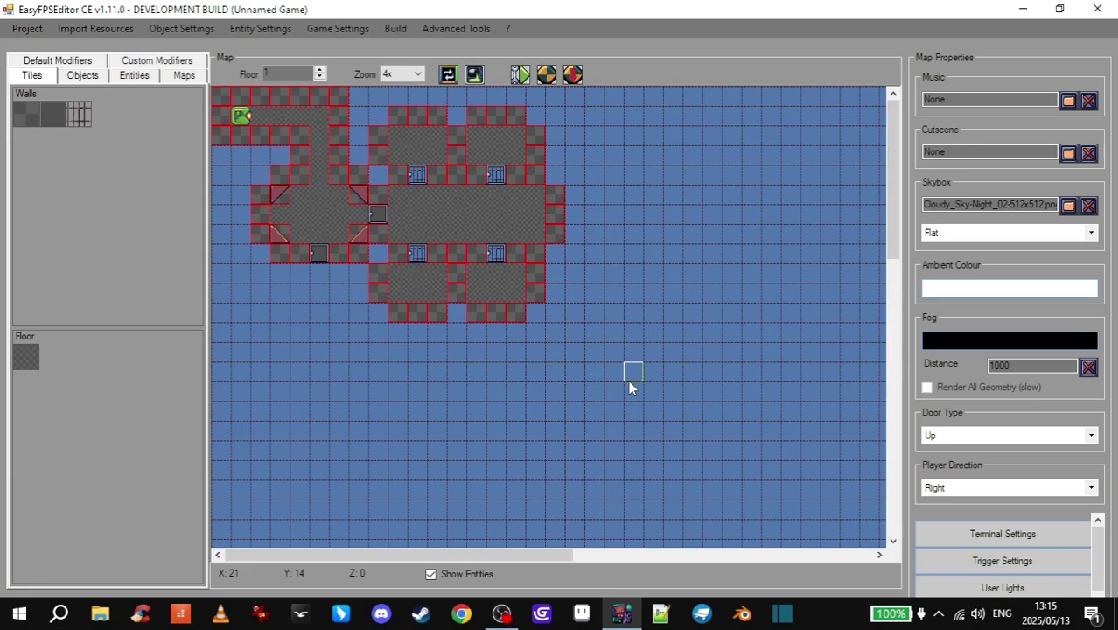
- In EasyFPSEditor's enemy settings, add a new enemy named zombor and turn off Fullbright Projectiles for it
left_click(259, 30)
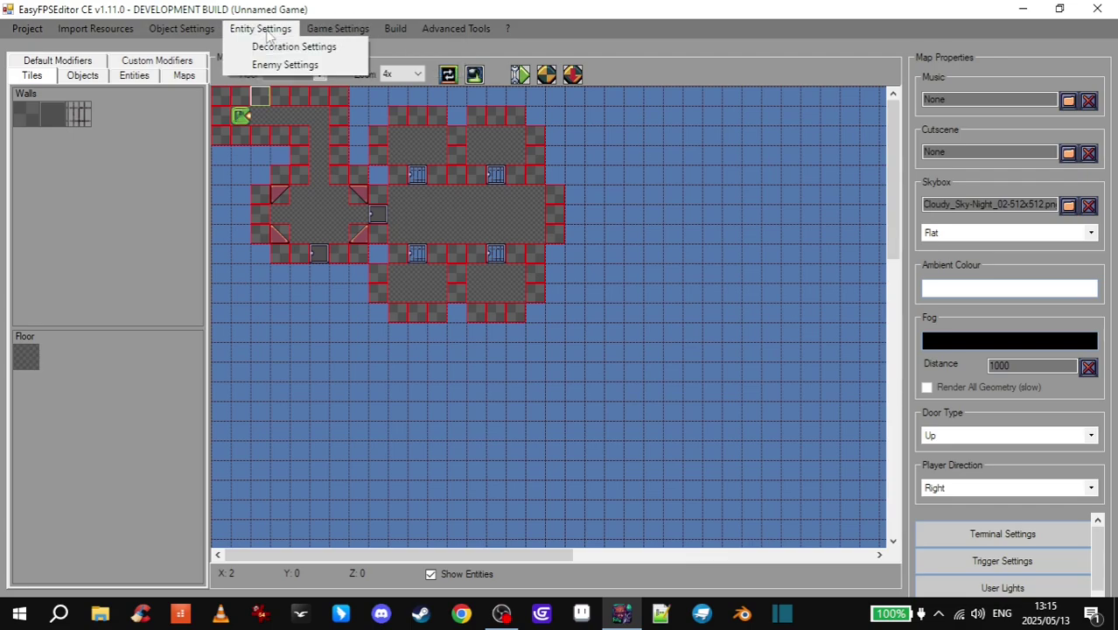
left_click(285, 66)
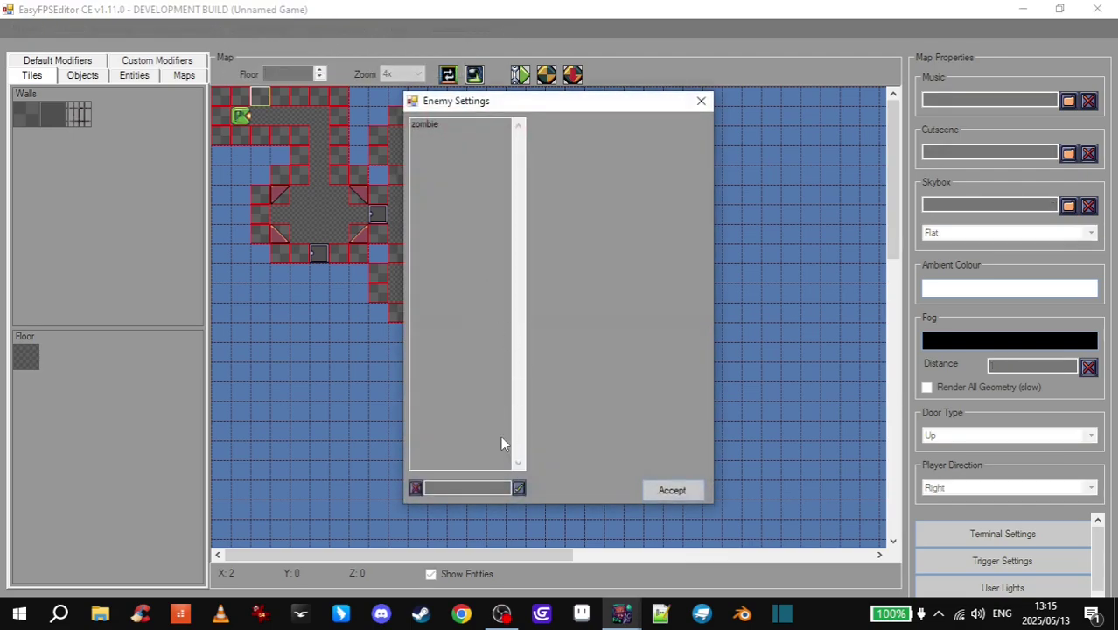
type("zombor")
left_click(518, 488)
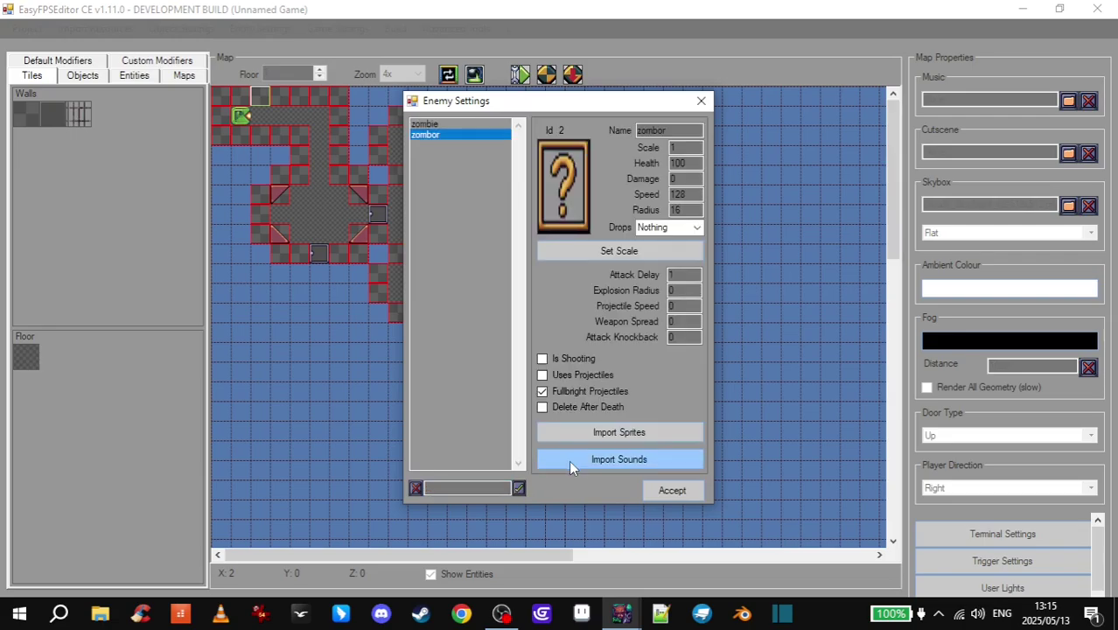
left_click(544, 383)
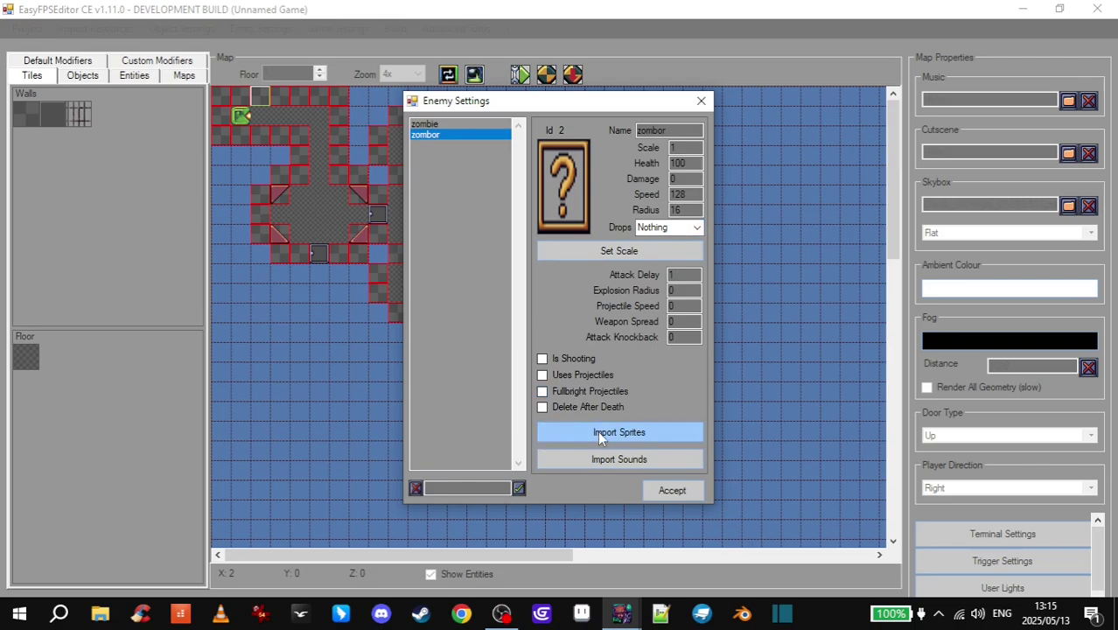
- Open zombor's sprite import and load frame_0000 from the Desktop folder zombor/IDLE as the Idle sprite
left_click(599, 434)
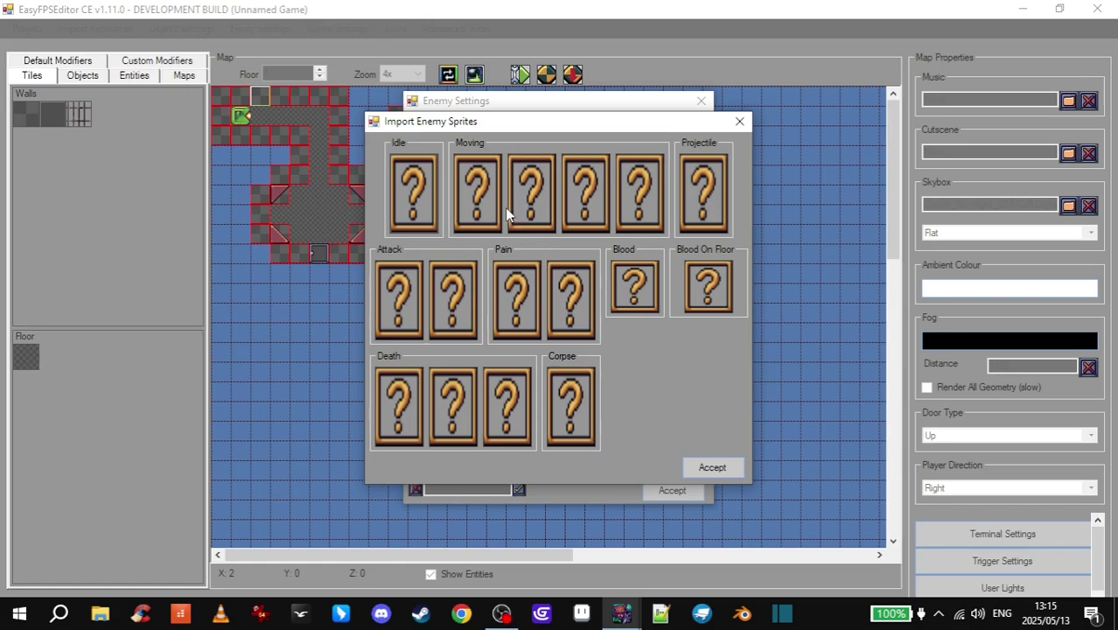
left_click(418, 192)
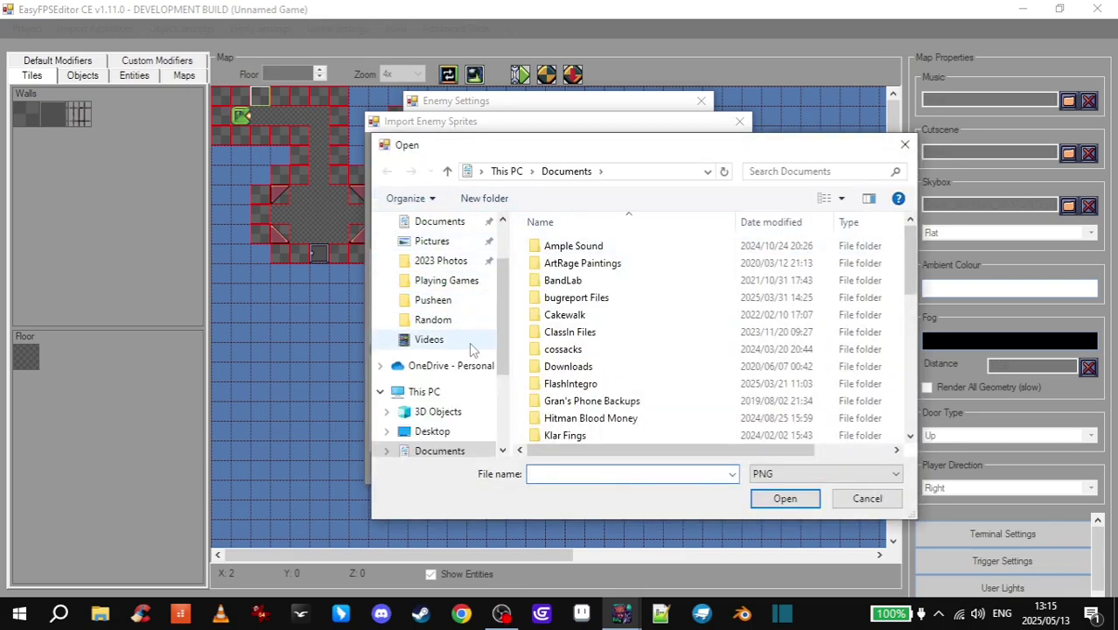
scroll(505, 260, "up", 2)
left_click(432, 254)
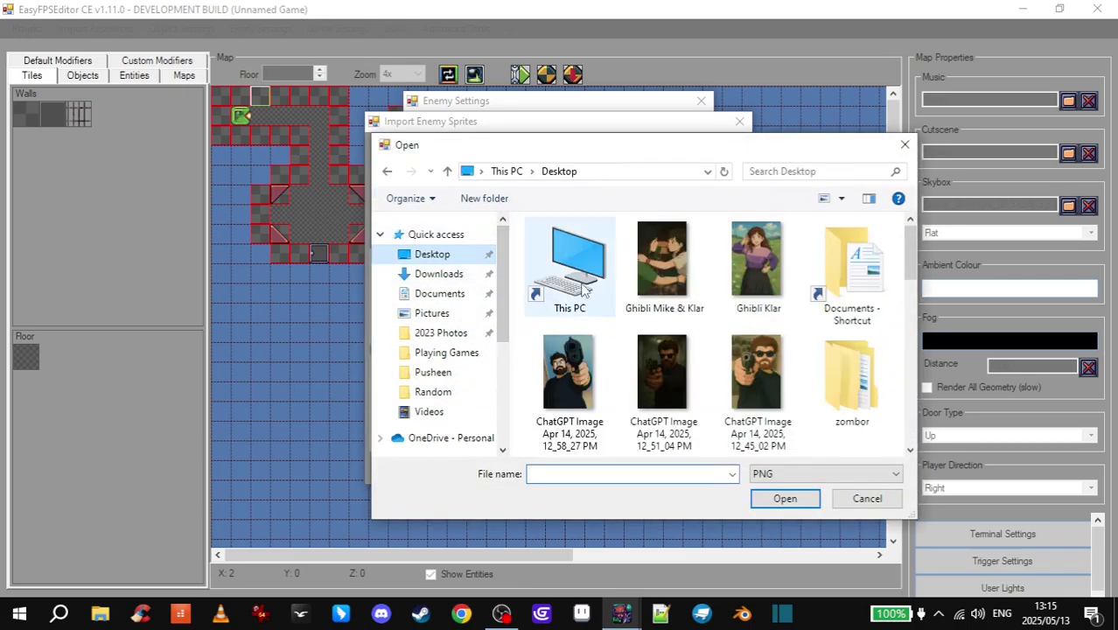
left_click(663, 262)
scroll(794, 302, "down", 2)
double_click(853, 263)
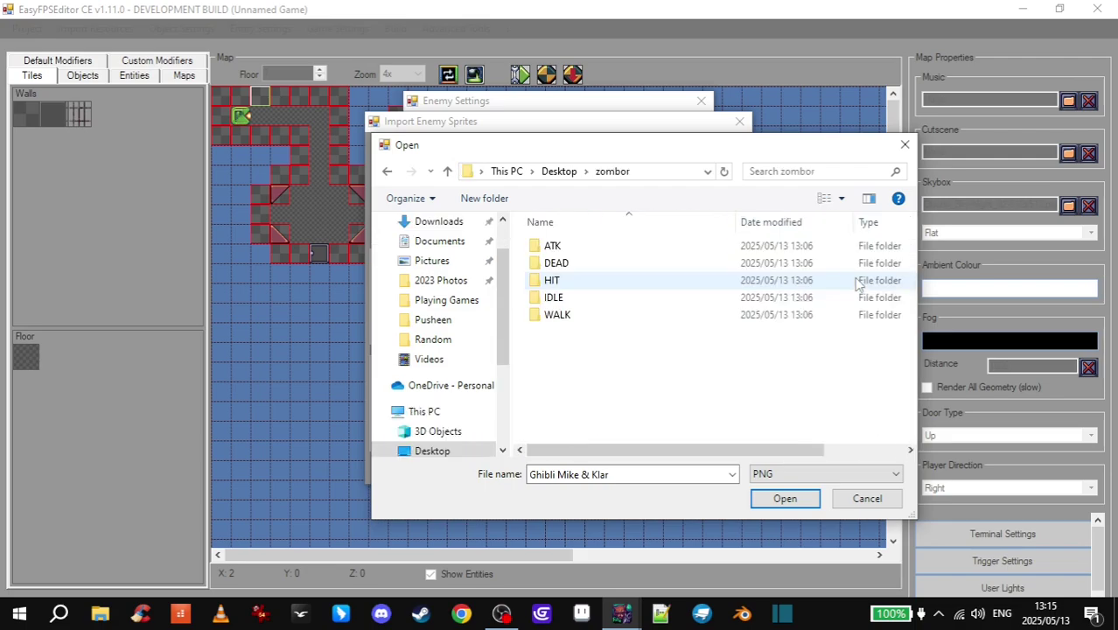
double_click(553, 297)
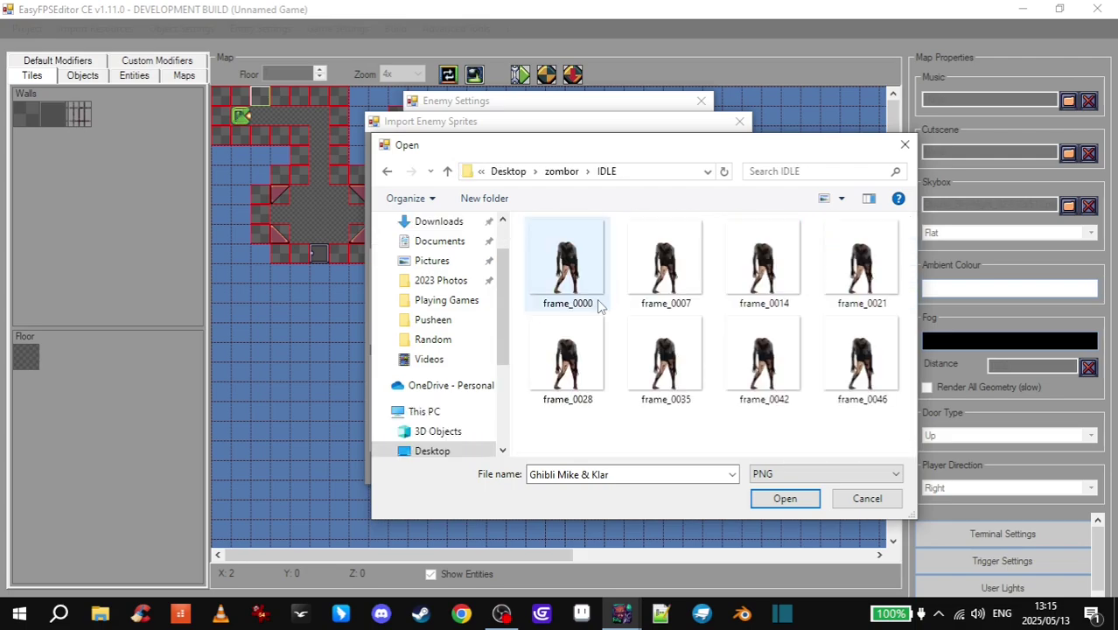
left_click(566, 267)
left_click(784, 497)
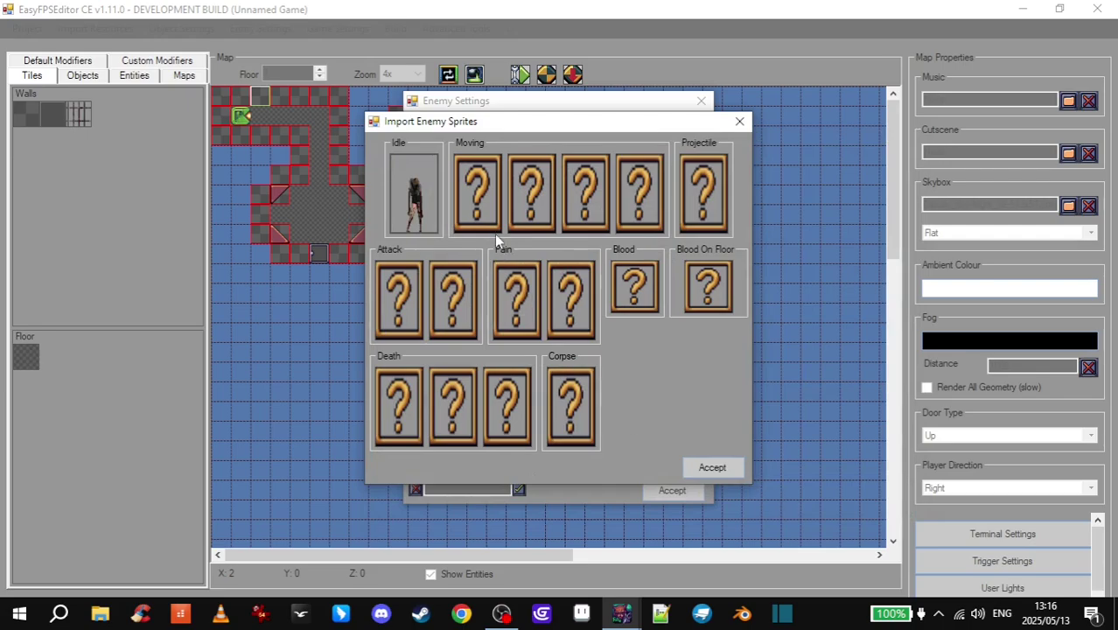
- Load frame_0000 and frame_0014 from the WALK folder as the first and second Moving sprites
left_click(491, 223)
left_click(564, 173)
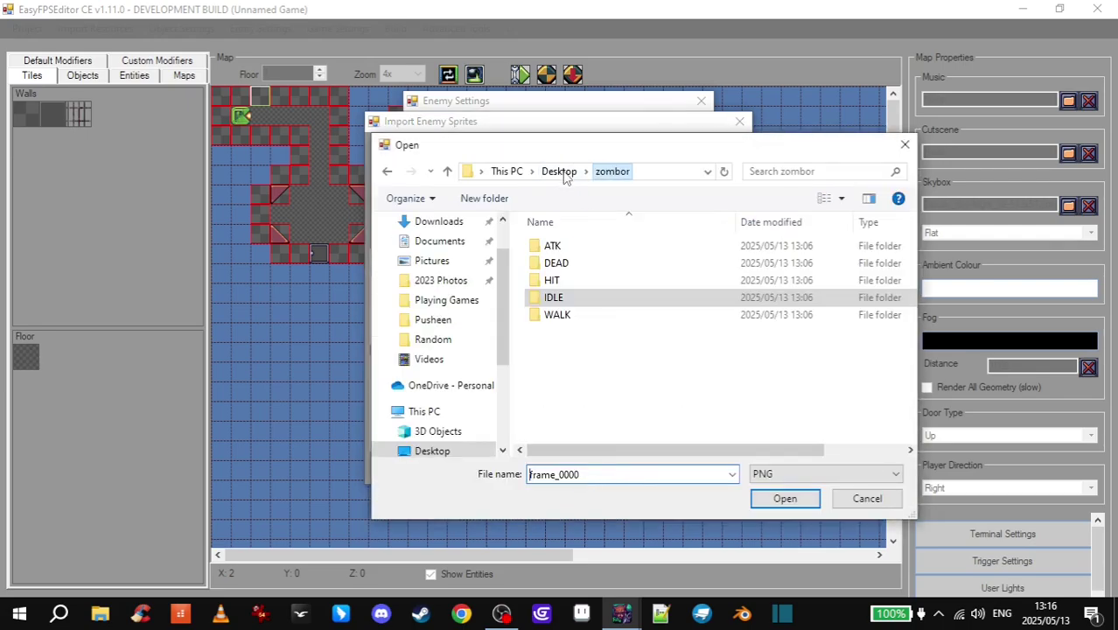
double_click(556, 315)
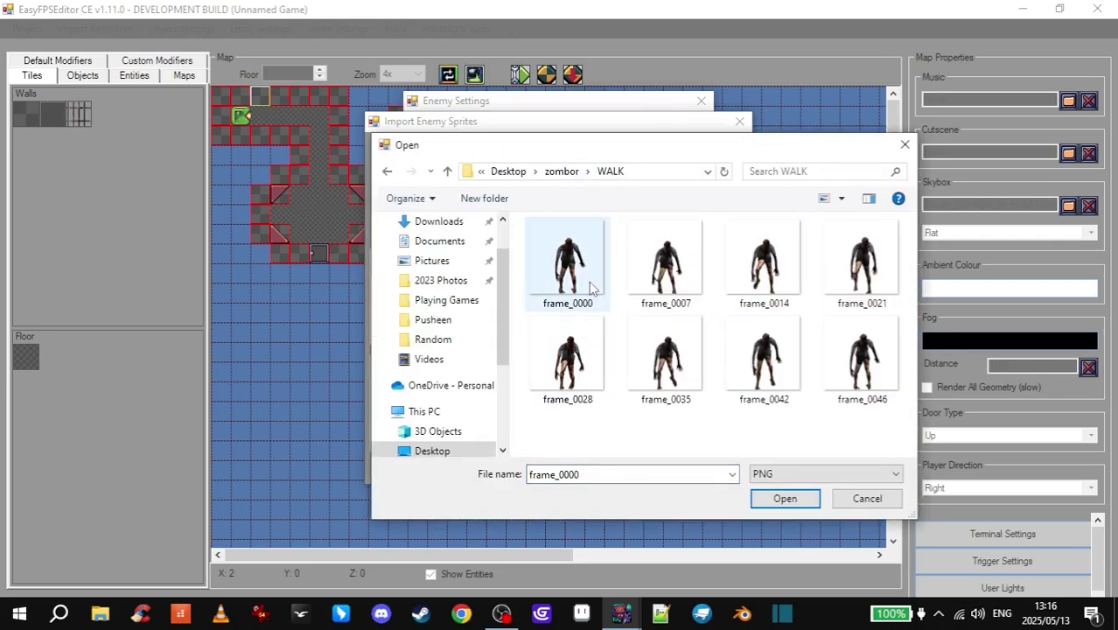
left_click(589, 281)
left_click(779, 500)
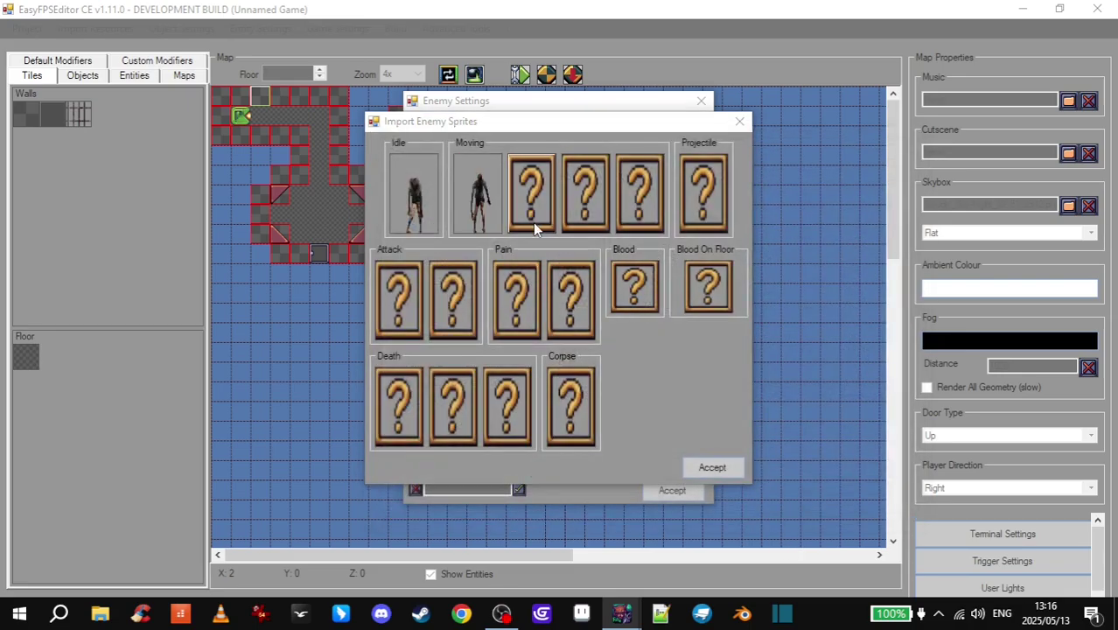
left_click(535, 227)
left_click(764, 262)
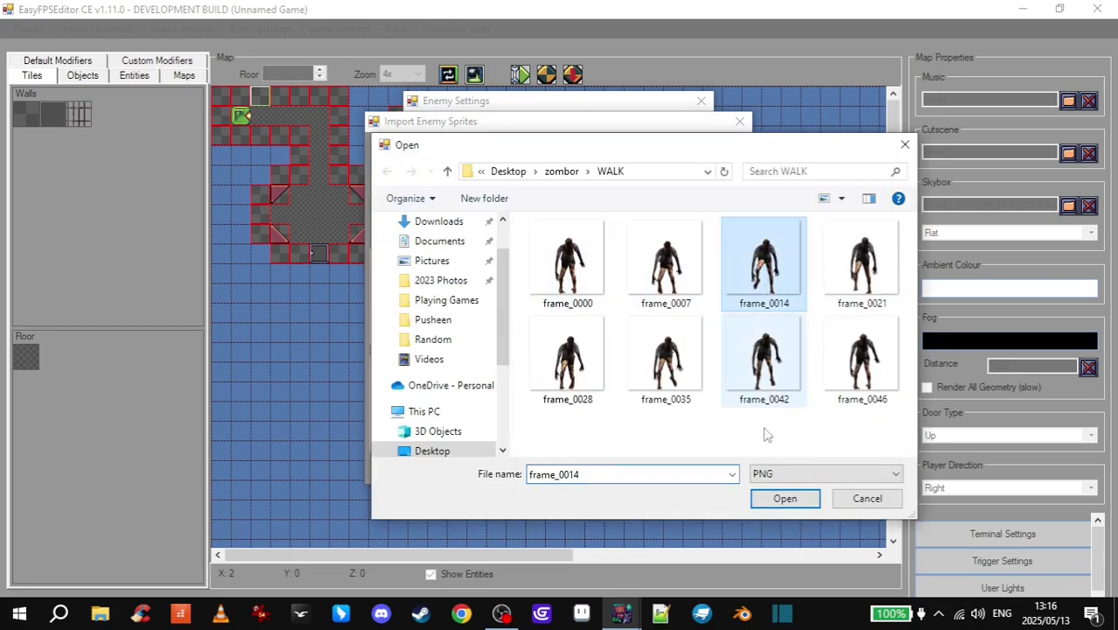
left_click(784, 498)
- Load frame_0028 and frame_0042 from the WALK folder as the third and fourth Moving sprites
left_click(603, 209)
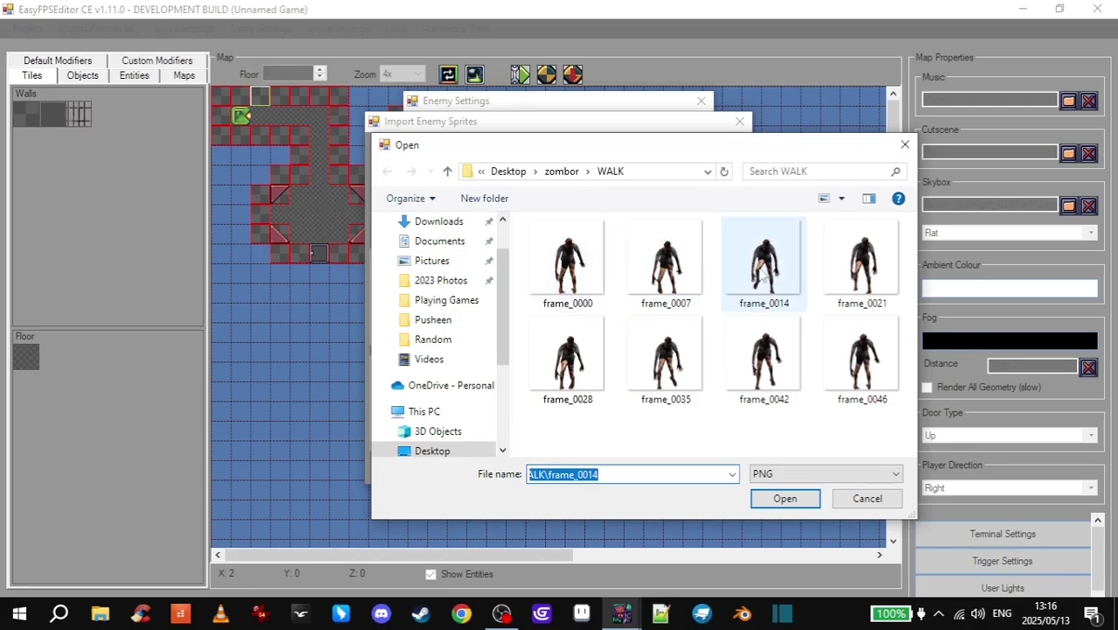
left_click(584, 363)
left_click(755, 497)
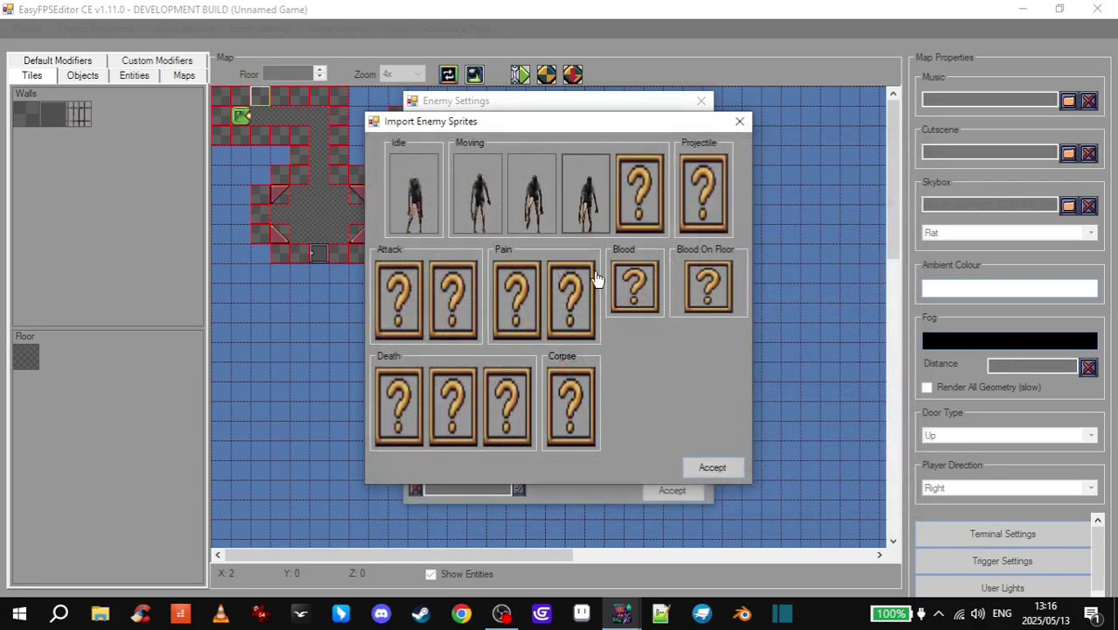
left_click(639, 189)
left_click(763, 358)
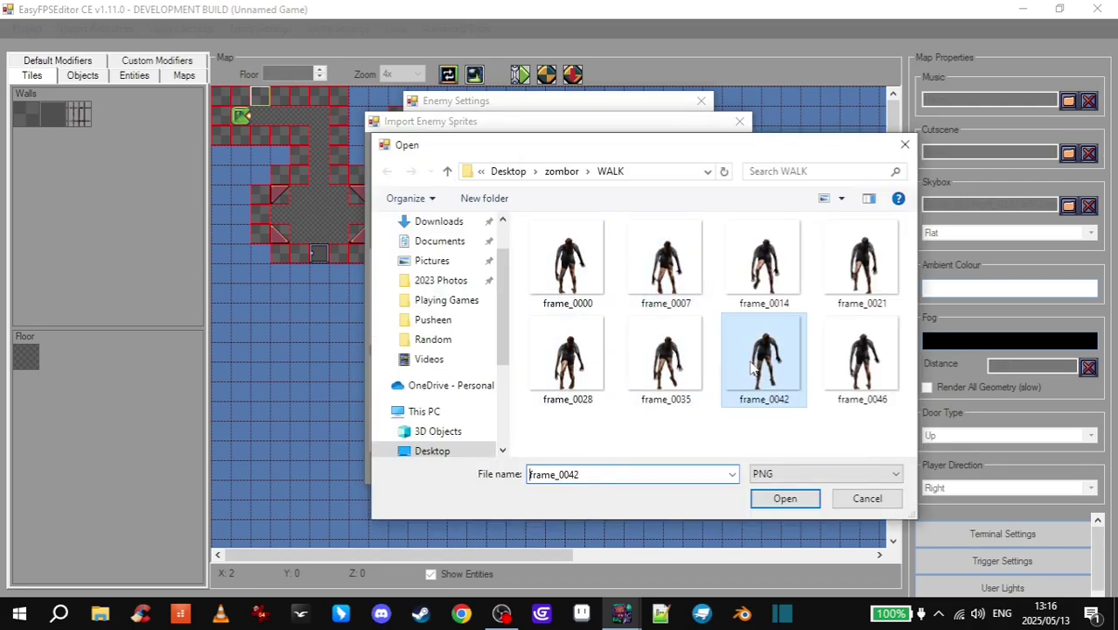
left_click(785, 497)
- Load frame_0007 and frame_0014 from the ATK folder as the two Attack sprites
left_click(400, 299)
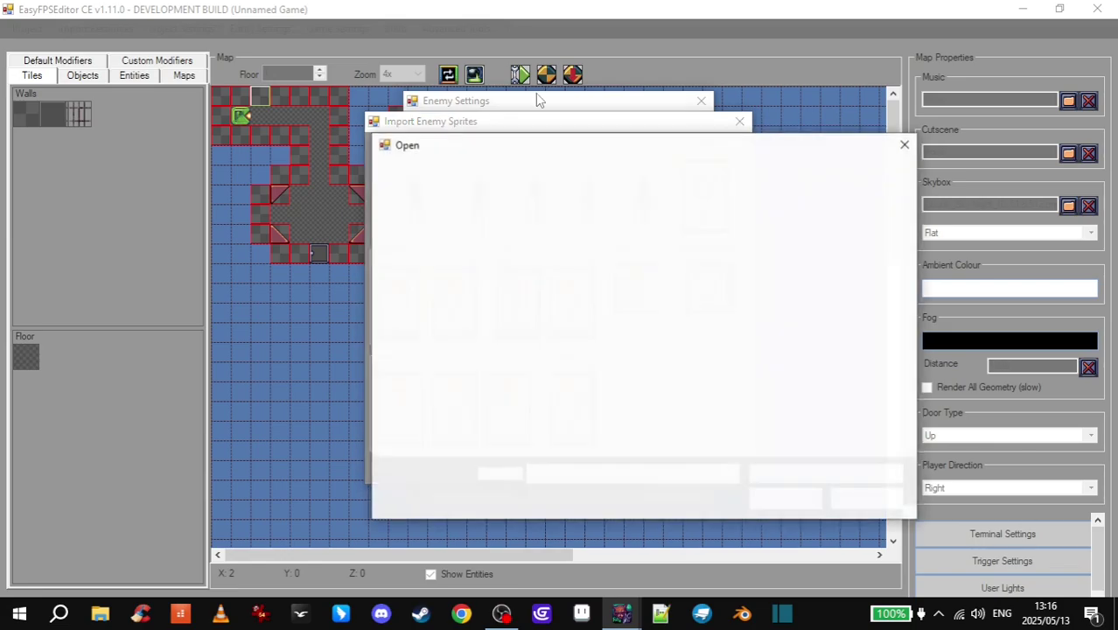
left_click(565, 173)
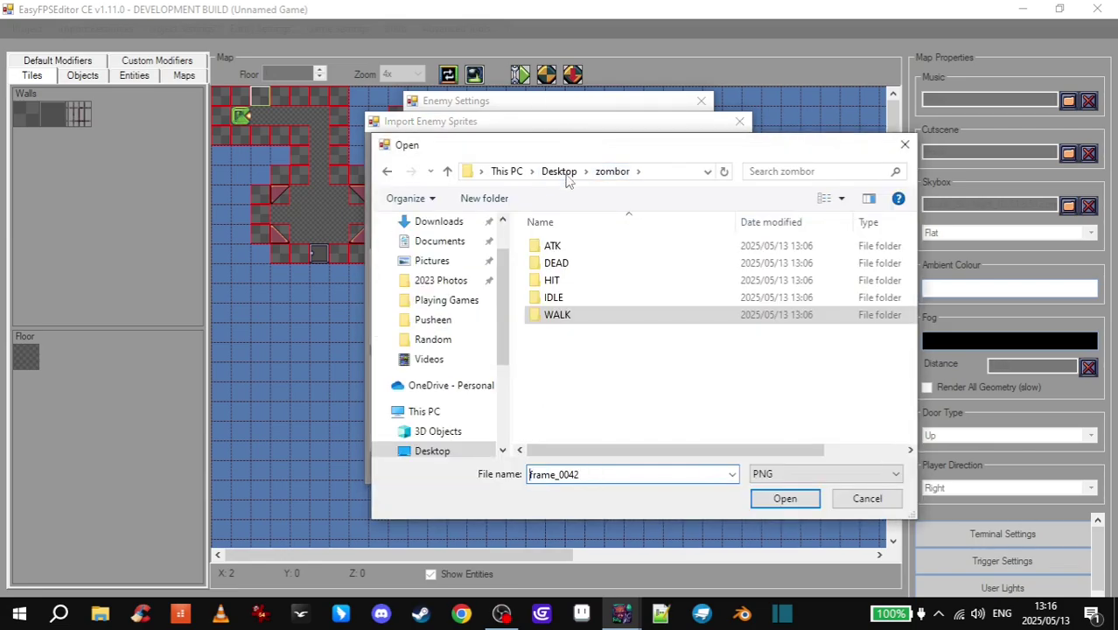
double_click(559, 247)
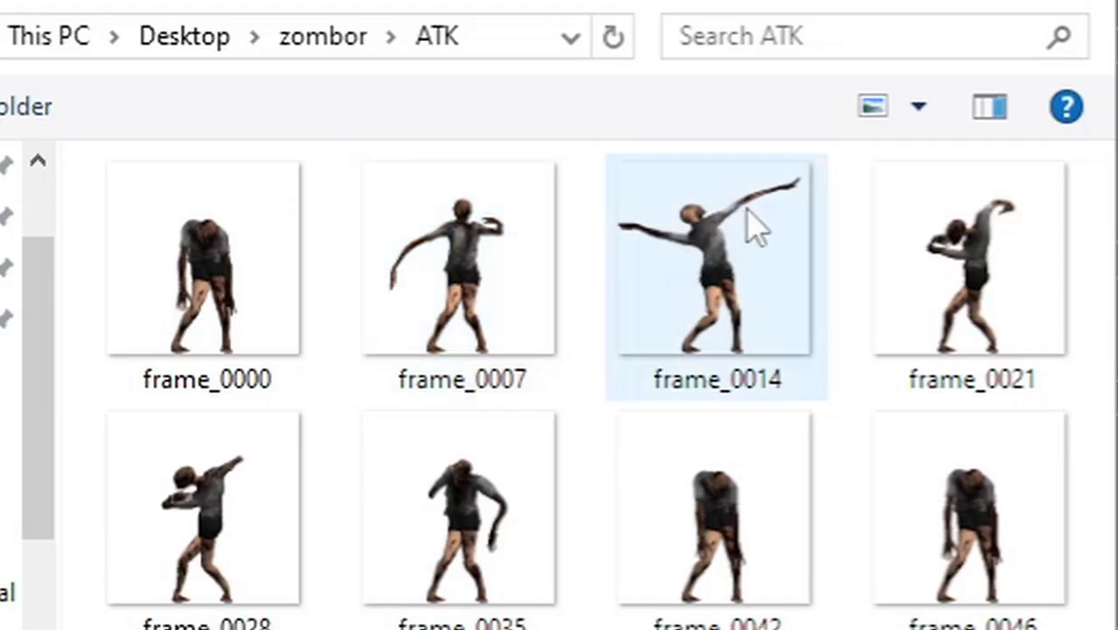
left_click(458, 262)
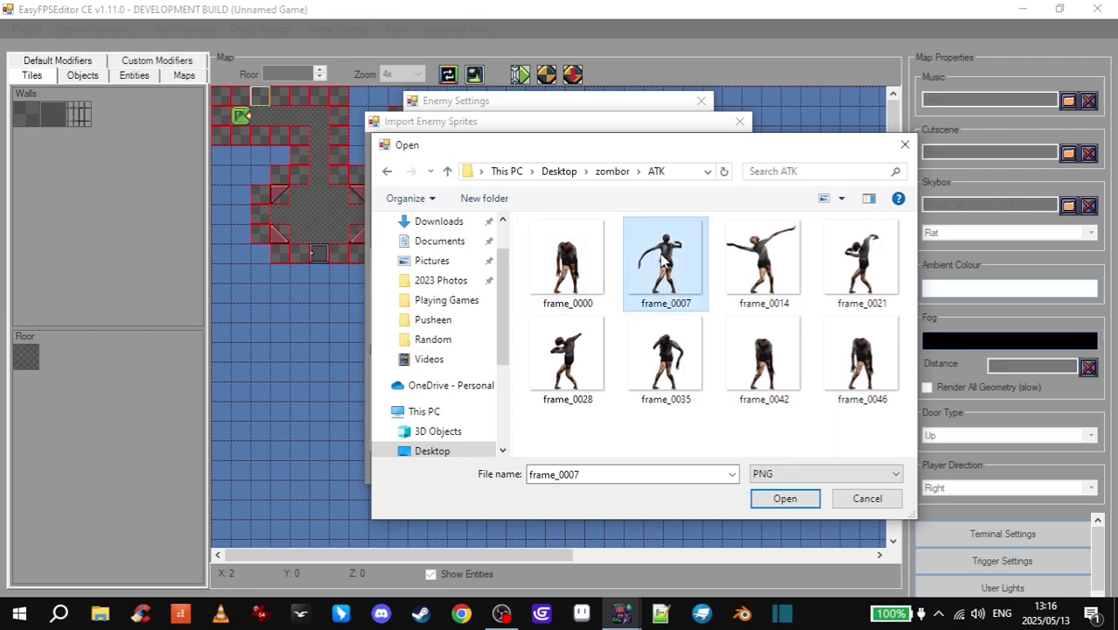
left_click(781, 497)
left_click(456, 302)
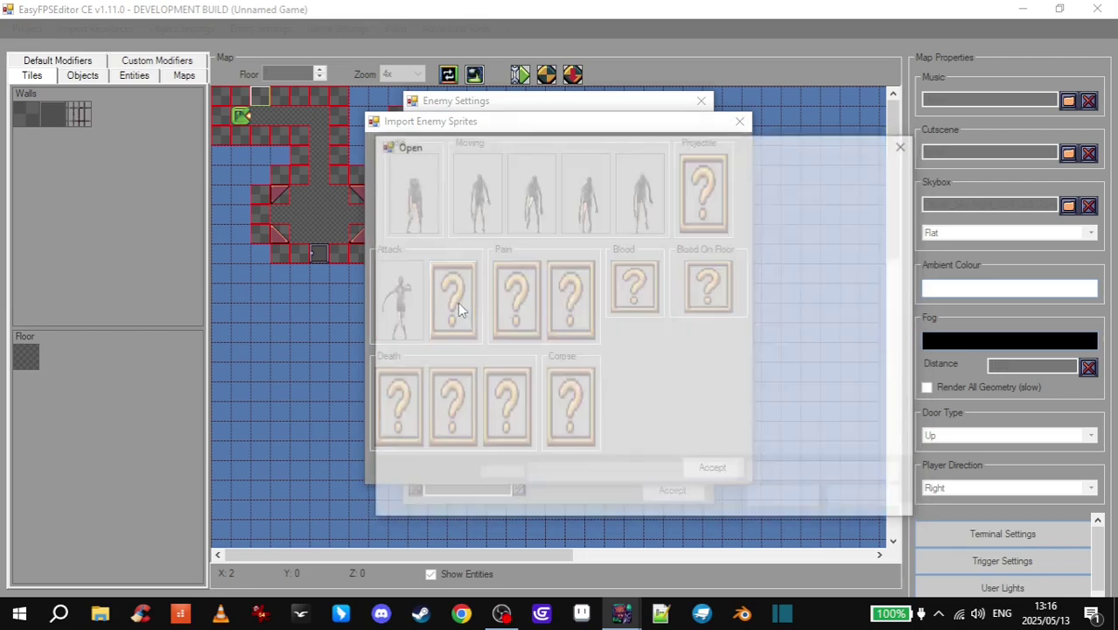
left_click(768, 273)
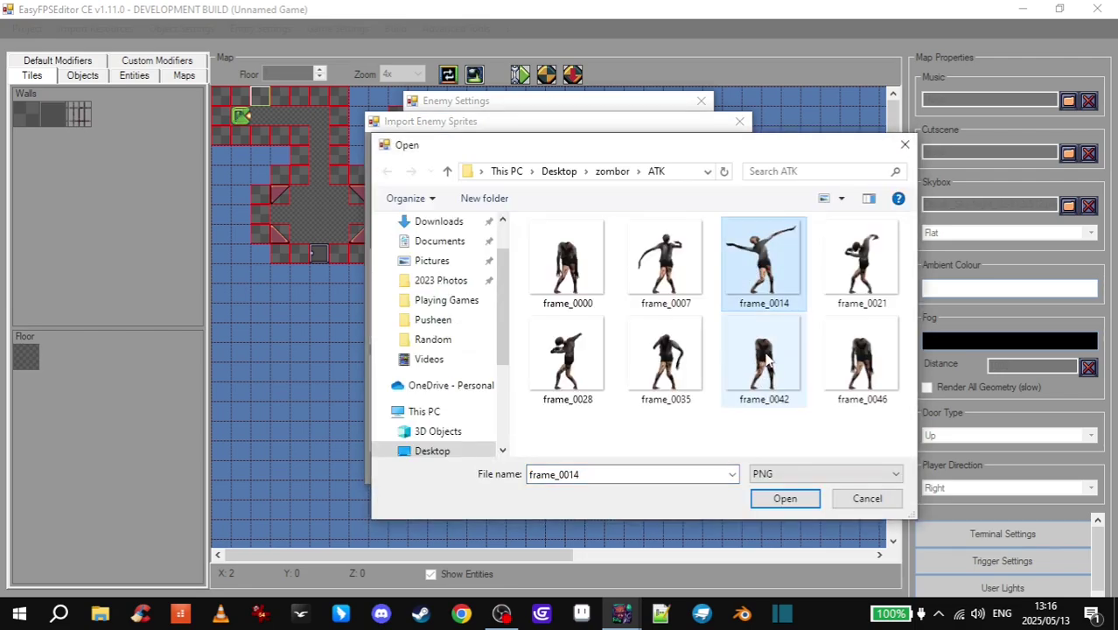
left_click(809, 504)
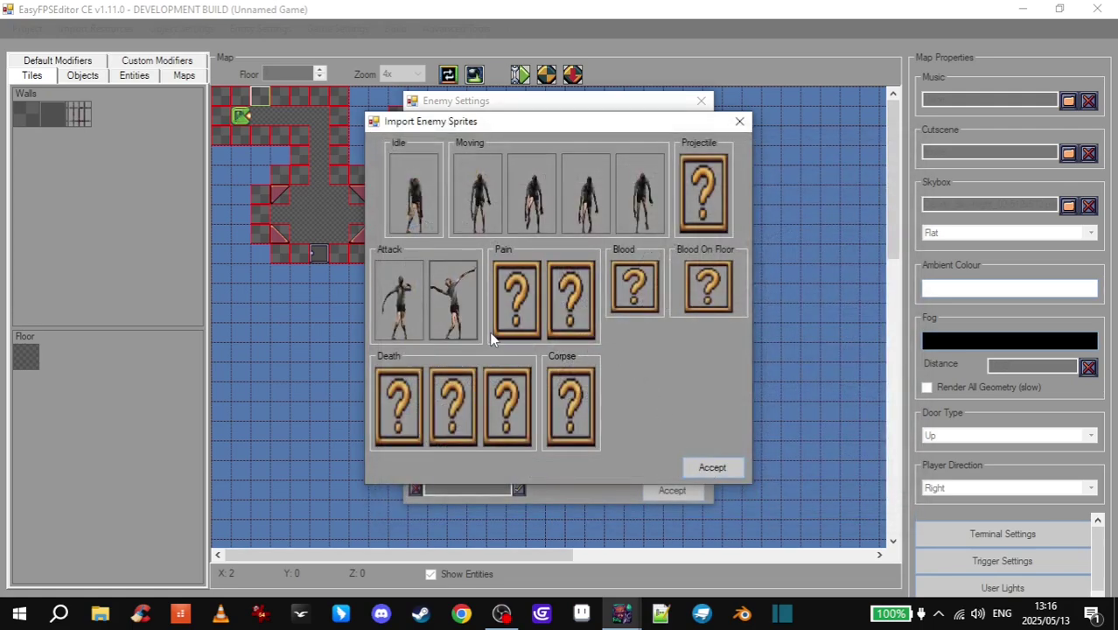
- Load frame_0007 and frame_0021 from the HIT folder as the two Pain sprites
left_click(505, 323)
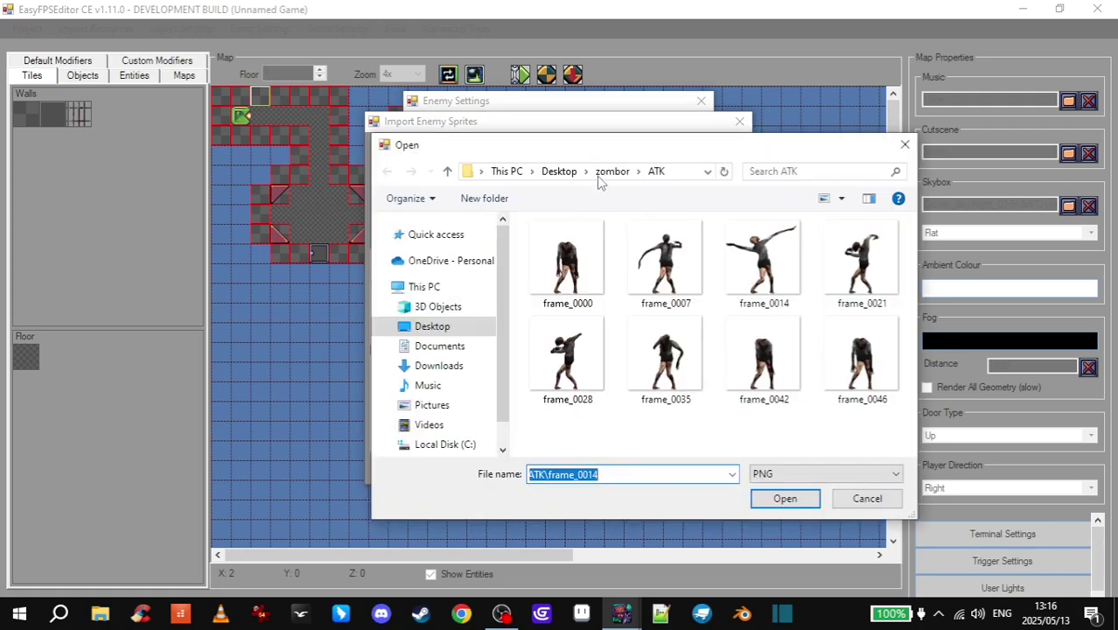
left_click(612, 171)
double_click(562, 282)
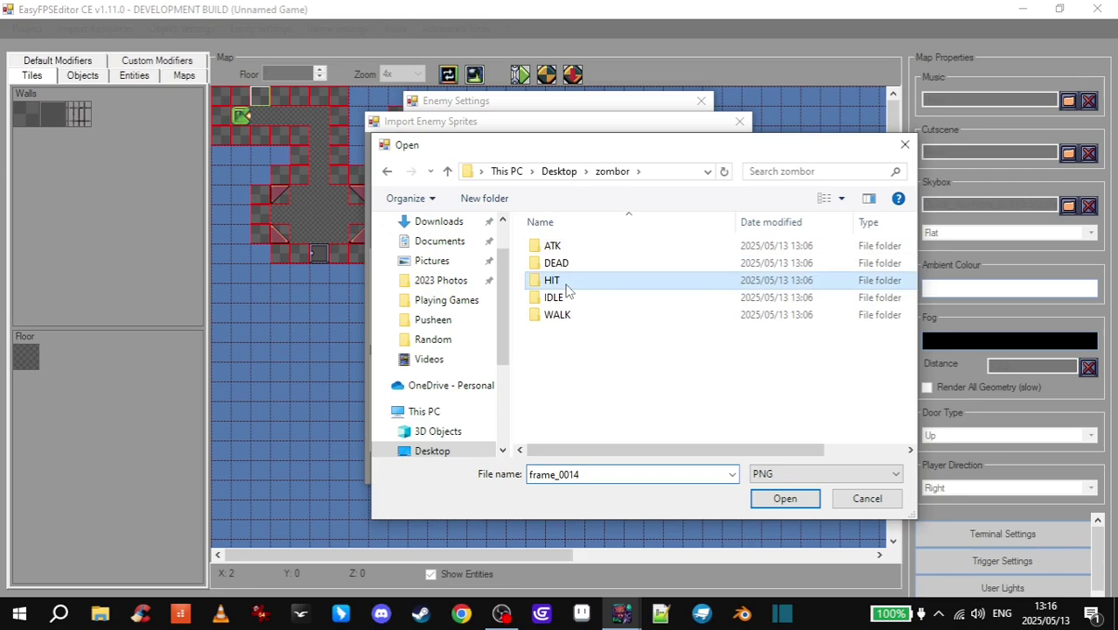
left_click(654, 271)
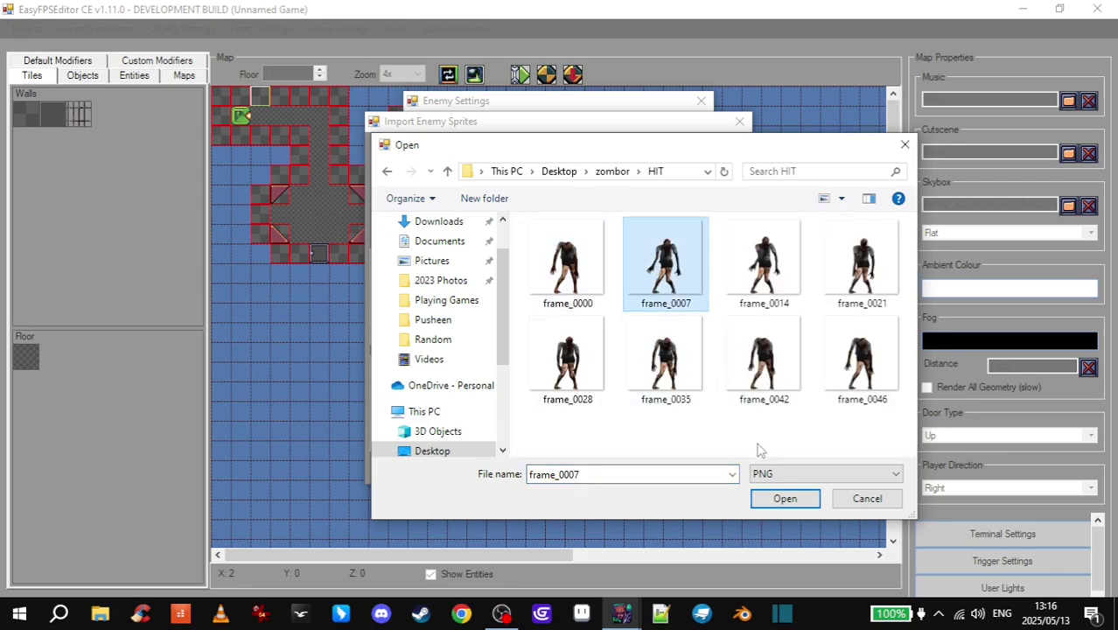
left_click(783, 498)
left_click(569, 301)
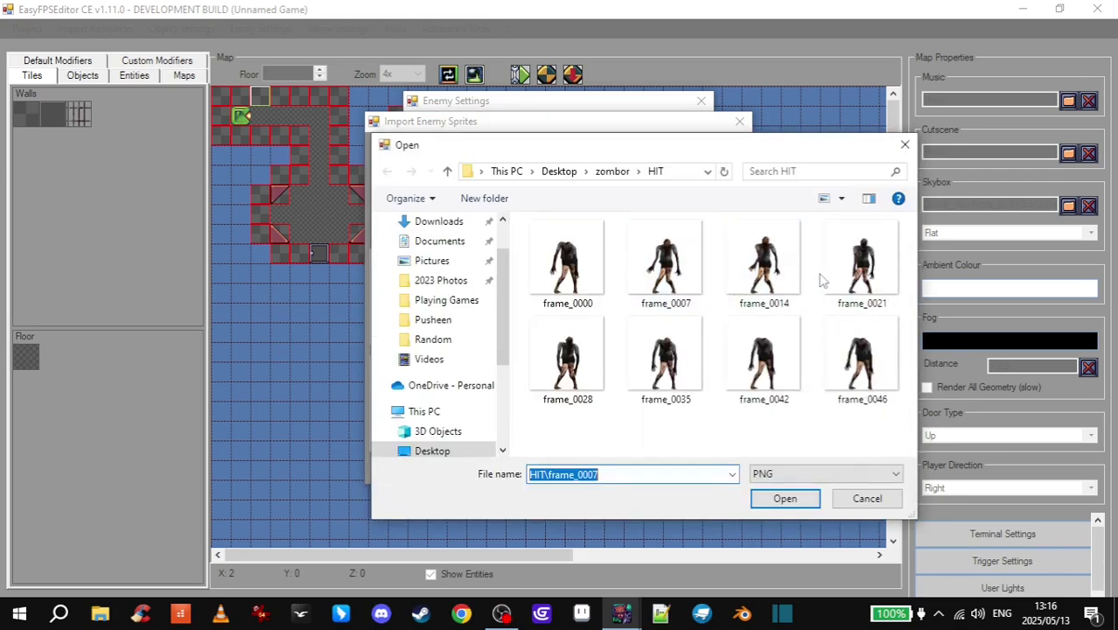
left_click(766, 287)
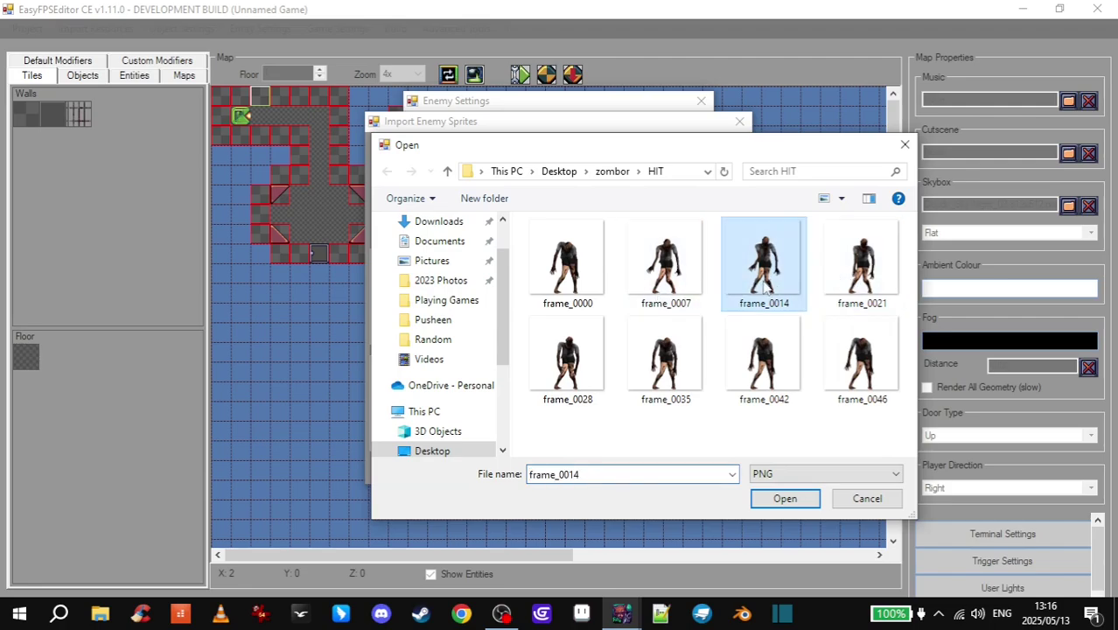
left_click(868, 299)
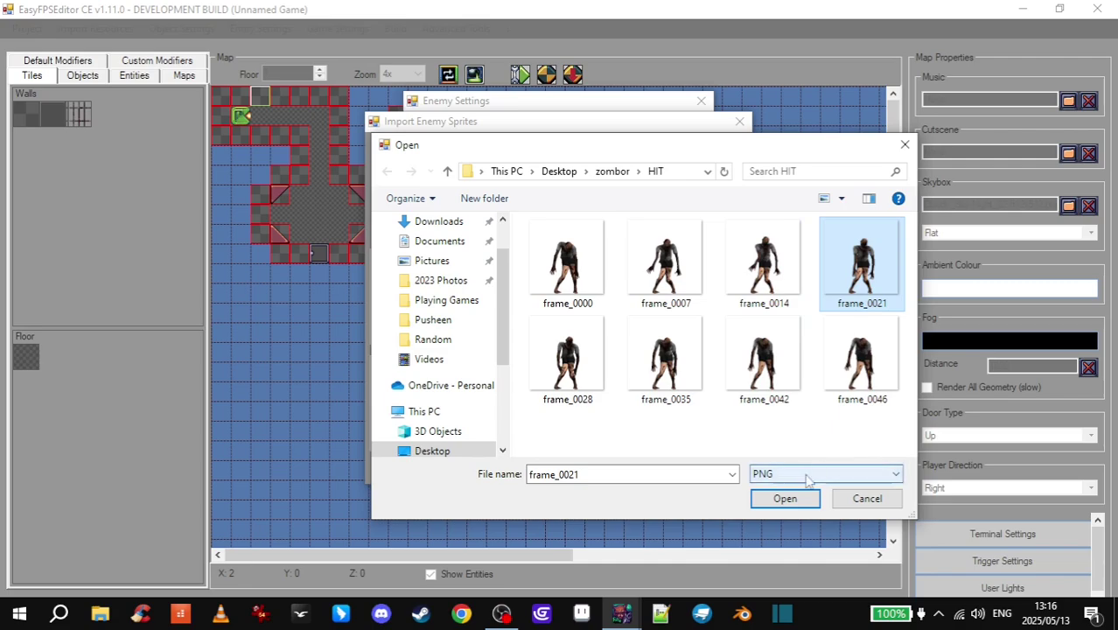
left_click(789, 498)
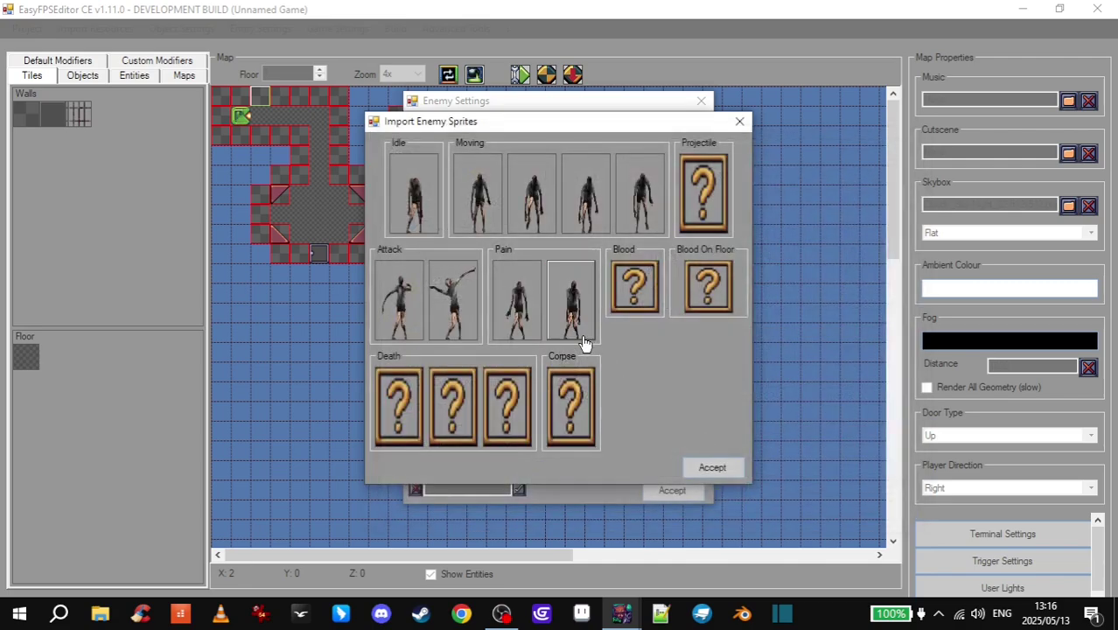
- Load frame_0007, frame_0014 and frame_0021 from the DEAD folder as the three Death sprites
left_click(402, 423)
left_click(612, 171)
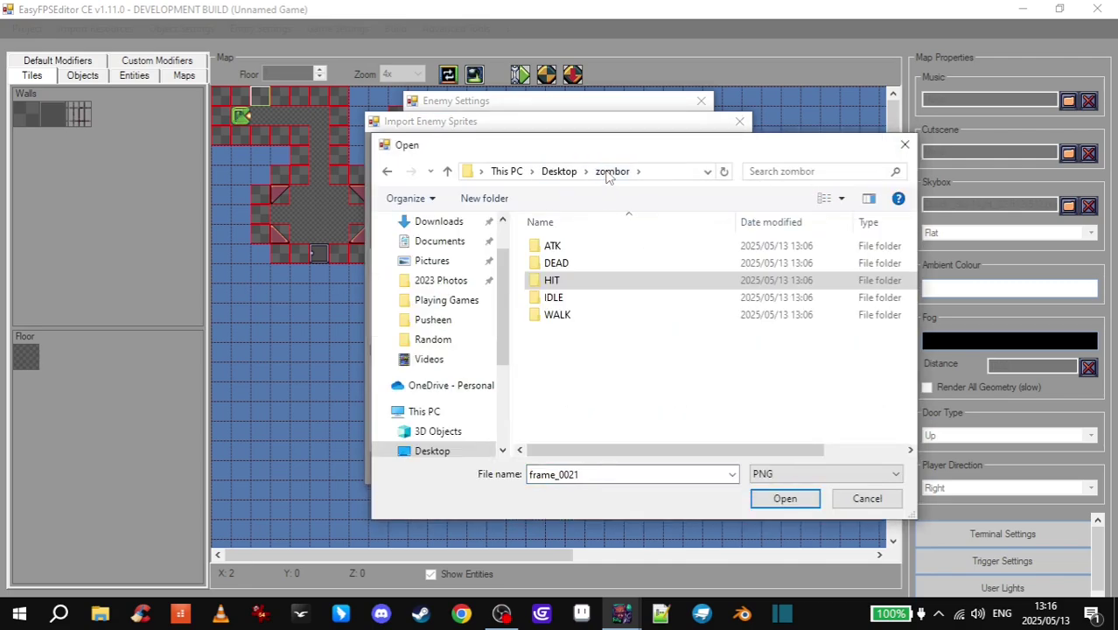
double_click(559, 262)
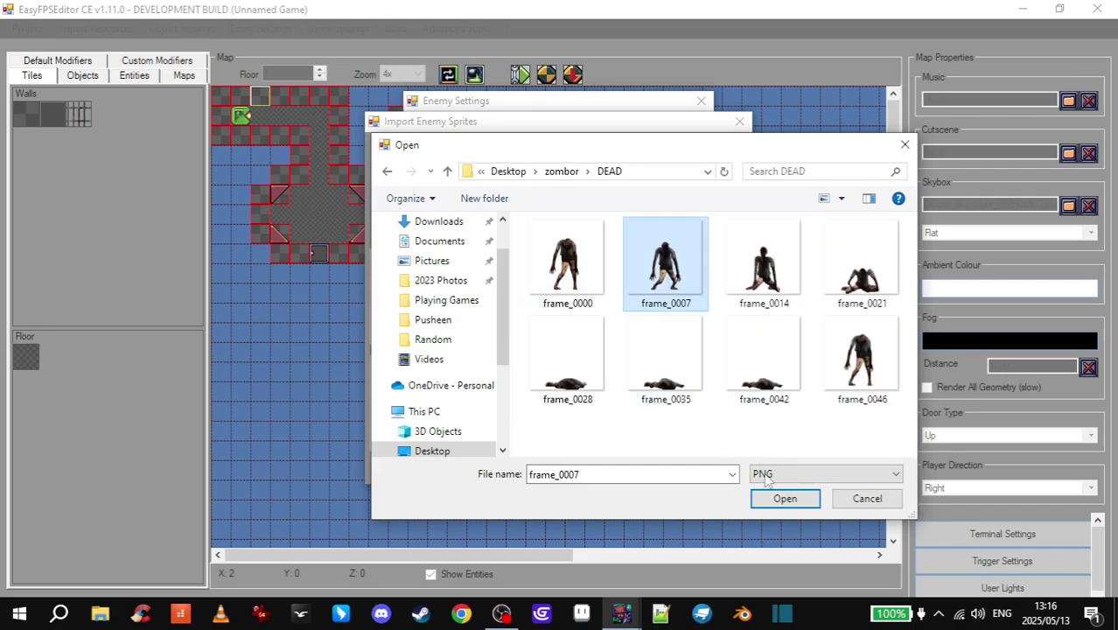
left_click(784, 498)
left_click(687, 284)
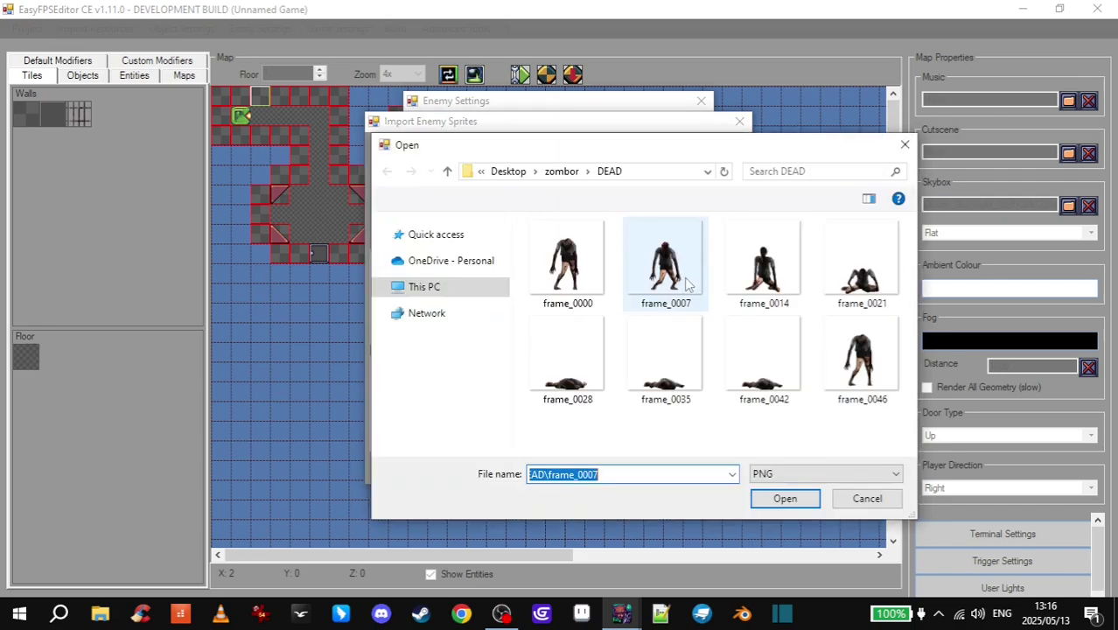
left_click(839, 282)
left_click(788, 279)
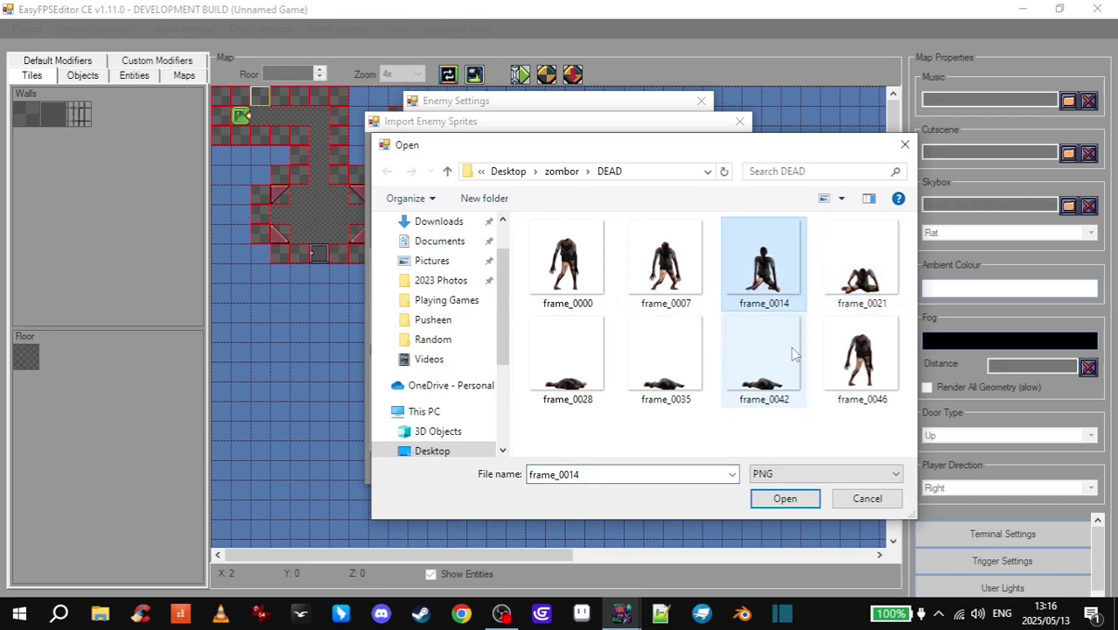
left_click(781, 498)
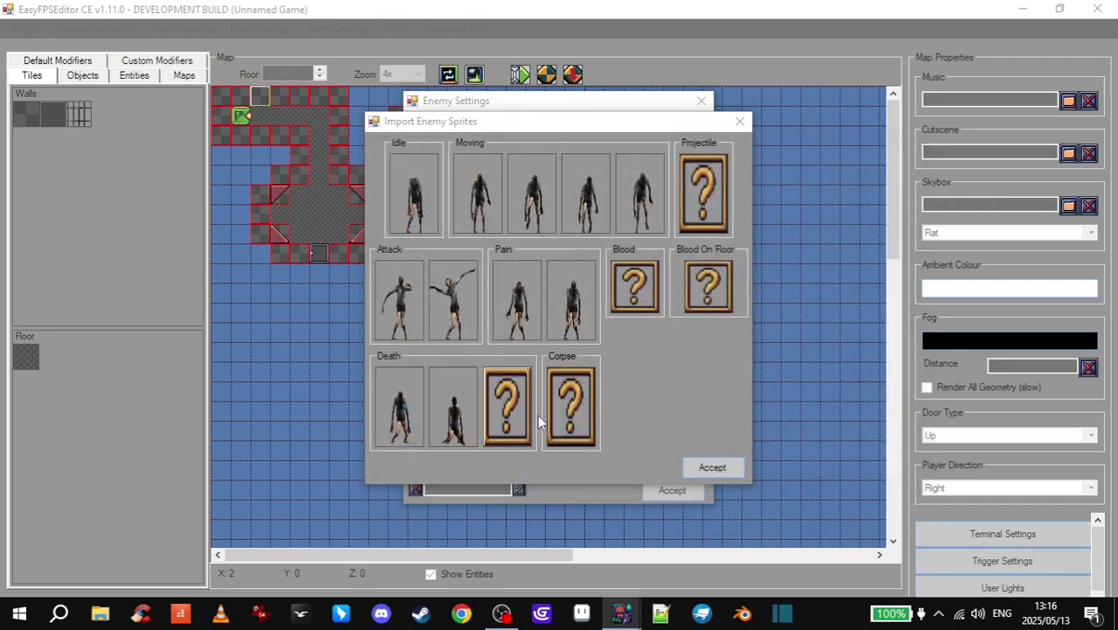
left_click(507, 407)
left_click(859, 275)
left_click(769, 498)
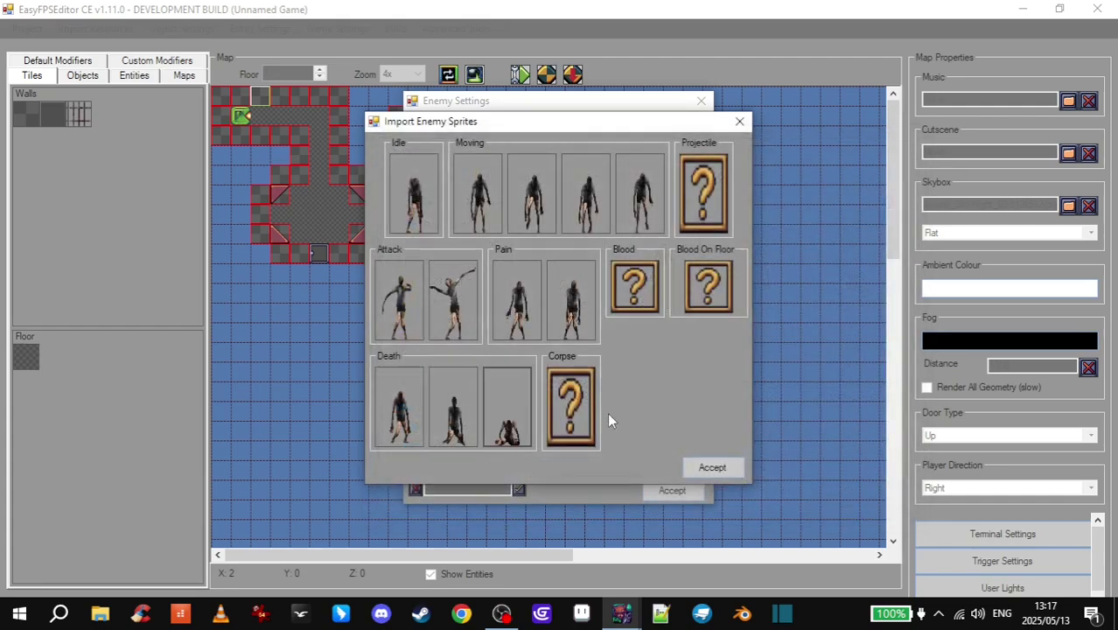
- Load frame_0042 from the DEAD folder as the Corpse sprite
left_click(564, 410)
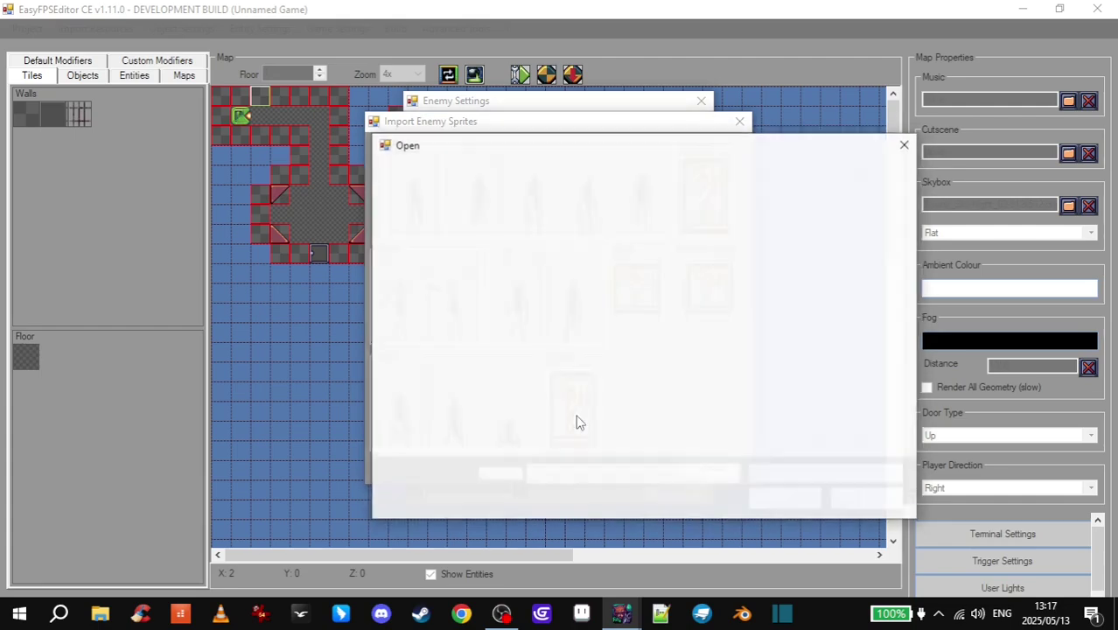
left_click(764, 358)
left_click(782, 498)
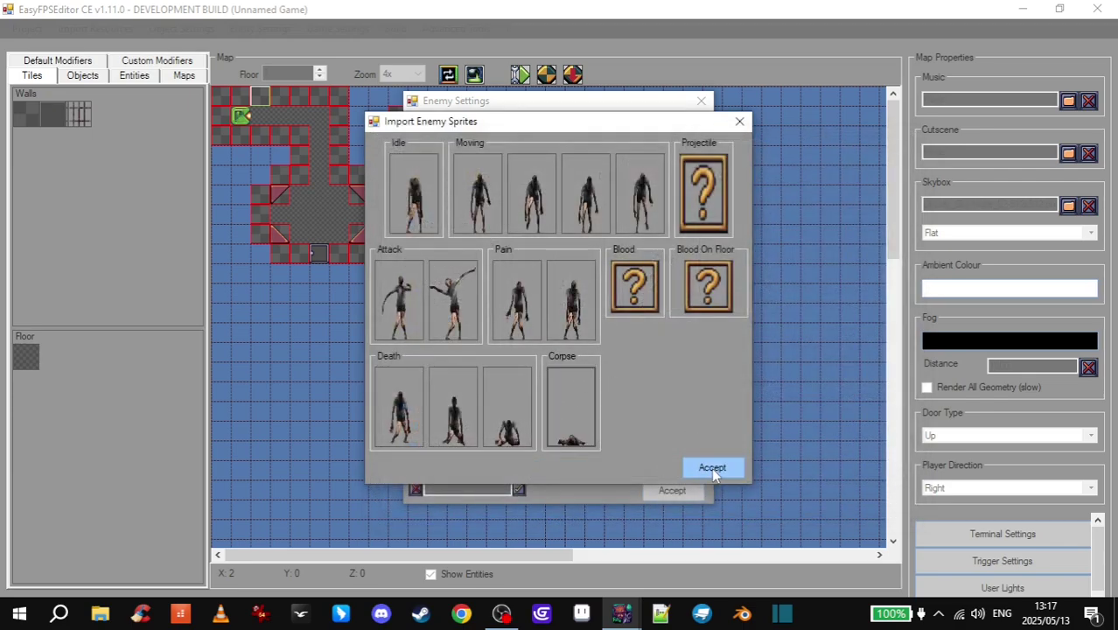
- Confirm the imported zombor sprites and set the enemy's attack delay to 0.5 and its damage to 5
left_click(712, 467)
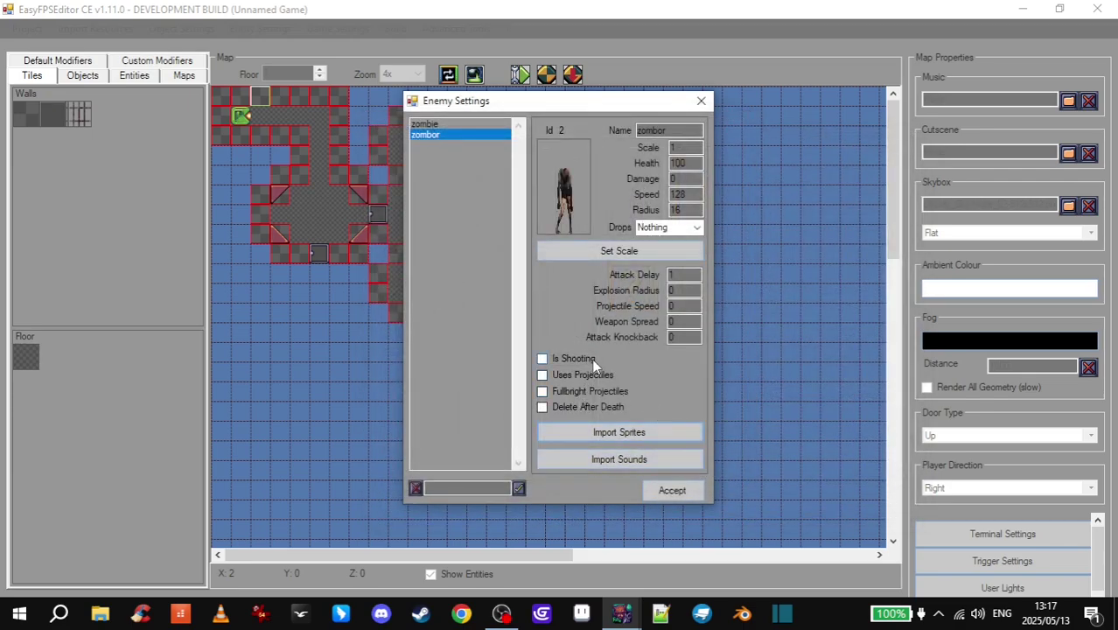
left_click_drag(685, 278, 658, 278)
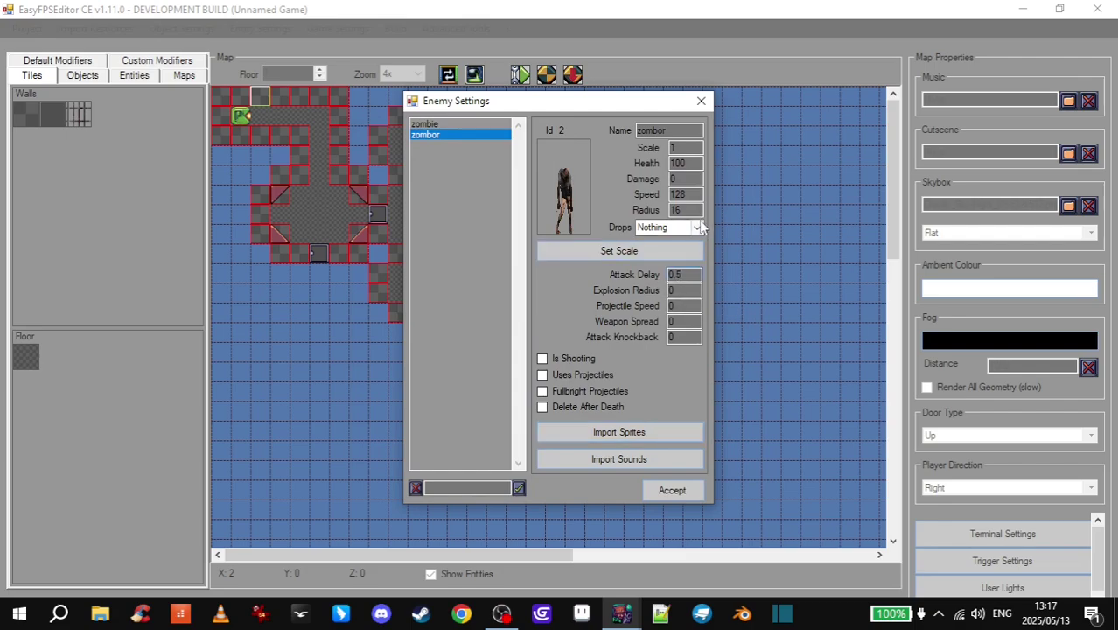
left_click_drag(687, 180, 673, 176)
- Set zombor's sprite scale to 0.5 and accept the enemy settings
left_click(628, 252)
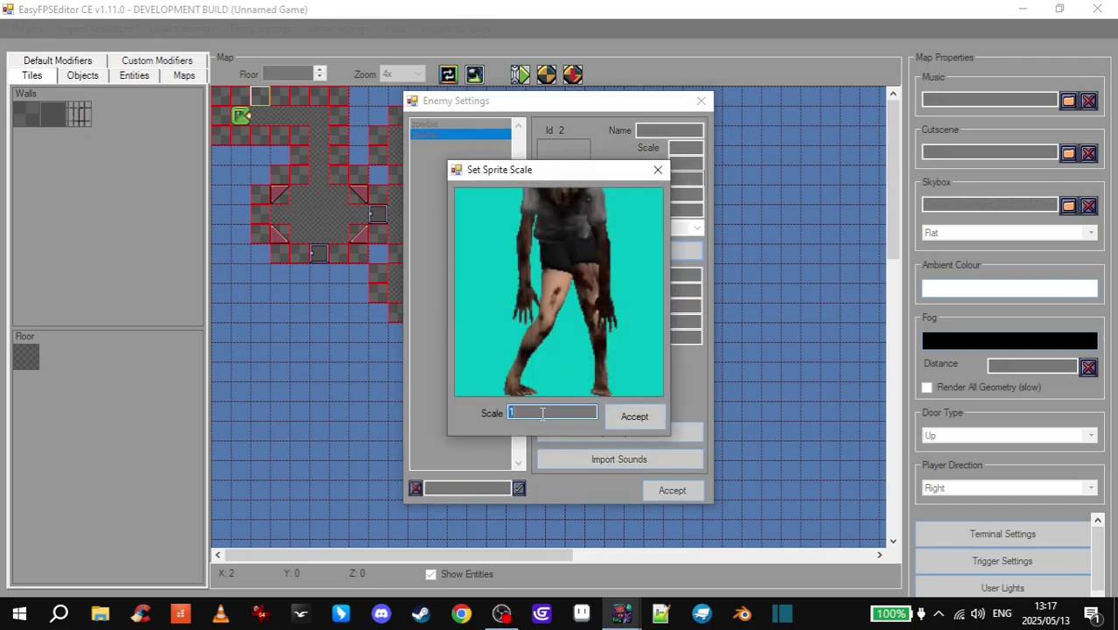
type("0.")
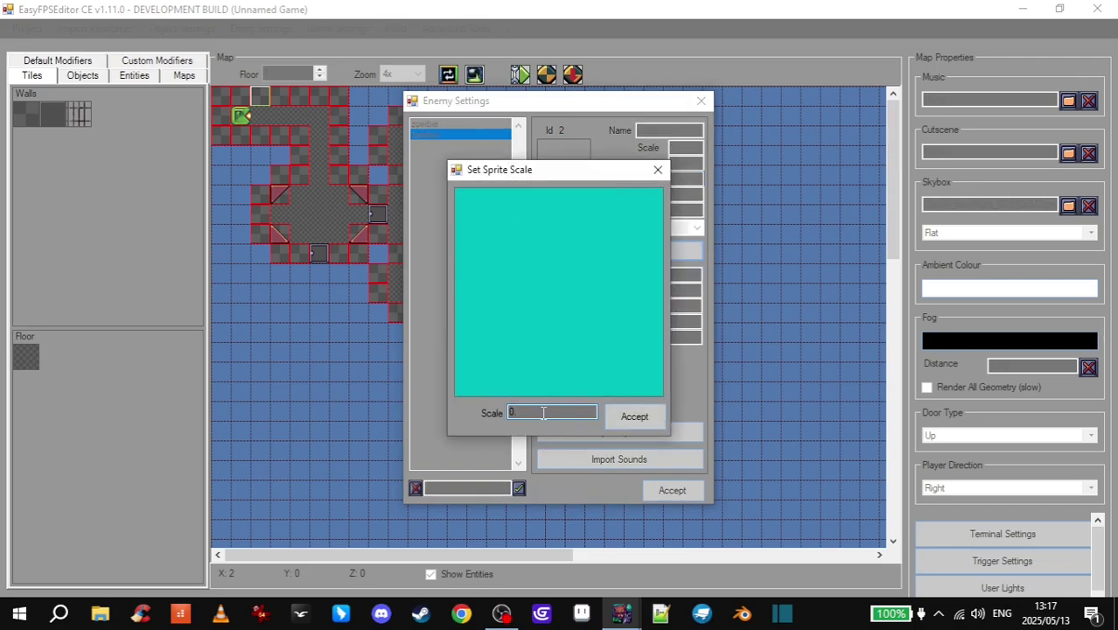
type("4")
type("5")
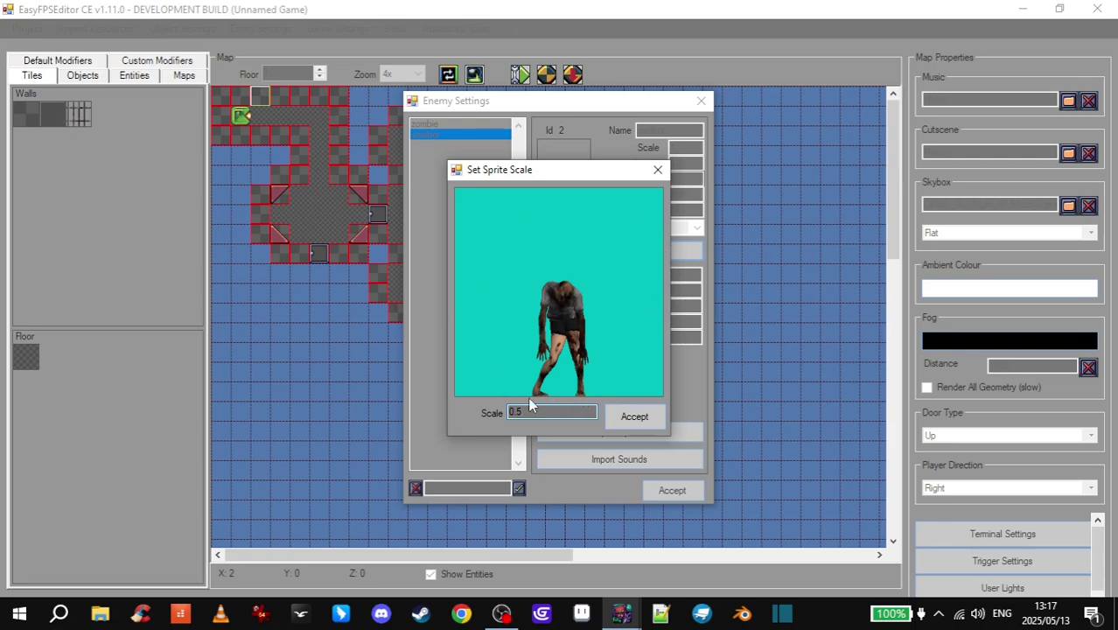
left_click(629, 418)
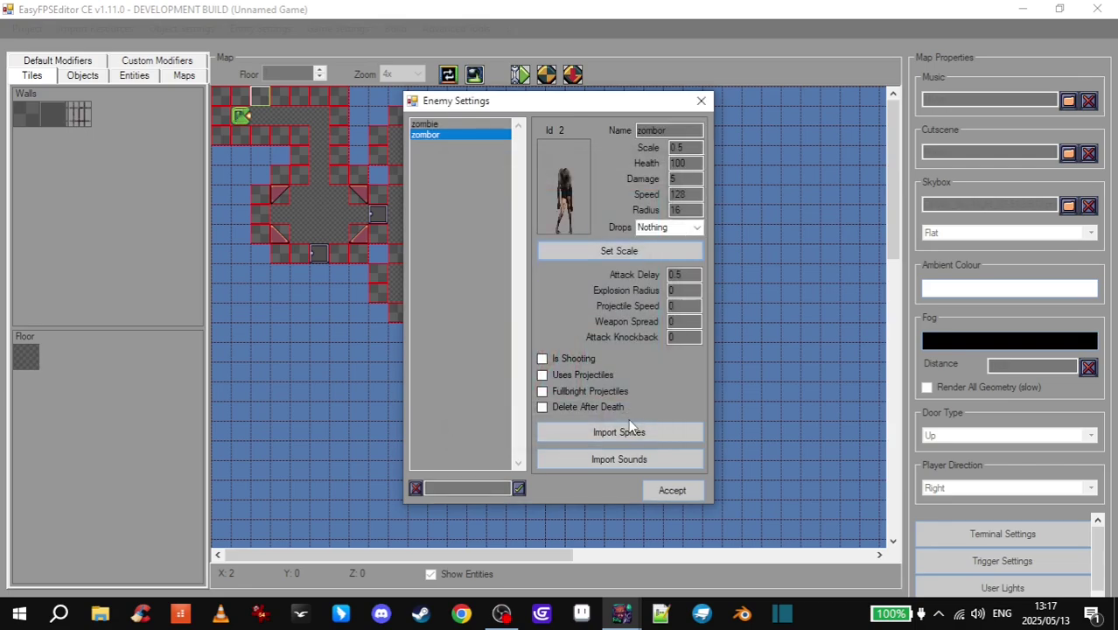
left_click(683, 493)
- Place a zombor enemy at X 5, Y 6 in the middle of the corner-walled room and run the game
left_click(130, 75)
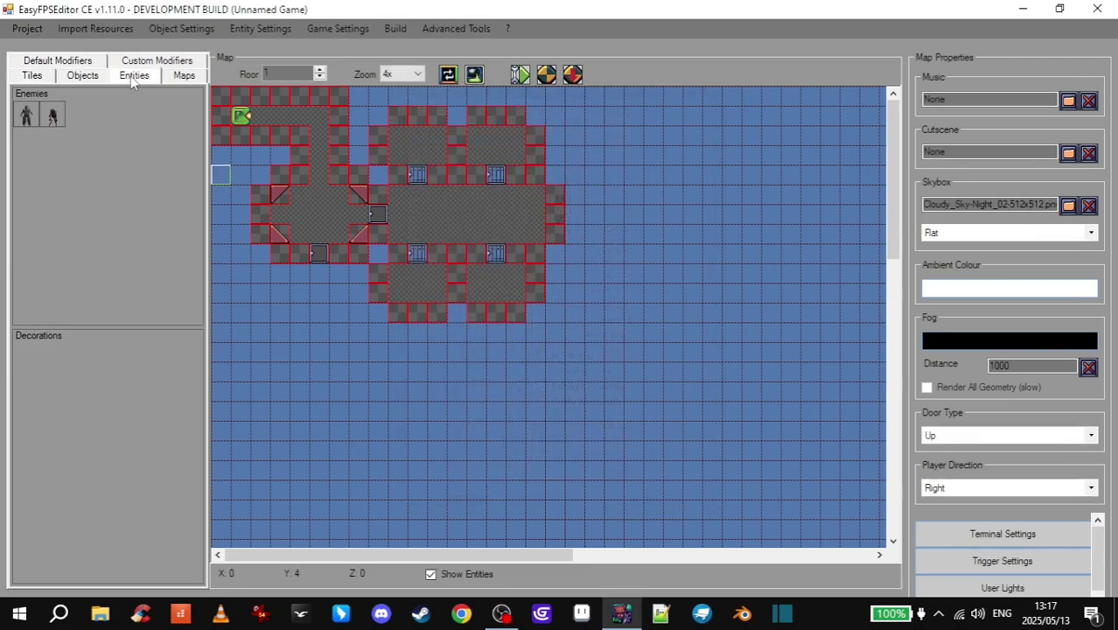
left_click(52, 114)
left_click(320, 178)
left_click_drag(331, 198, 318, 217)
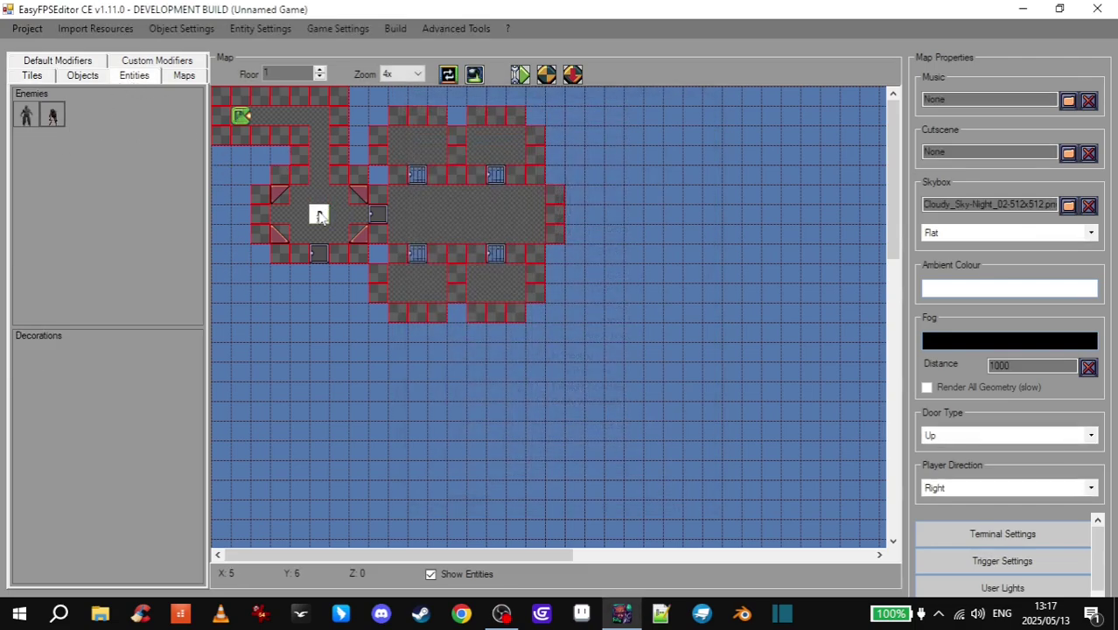
left_click(572, 76)
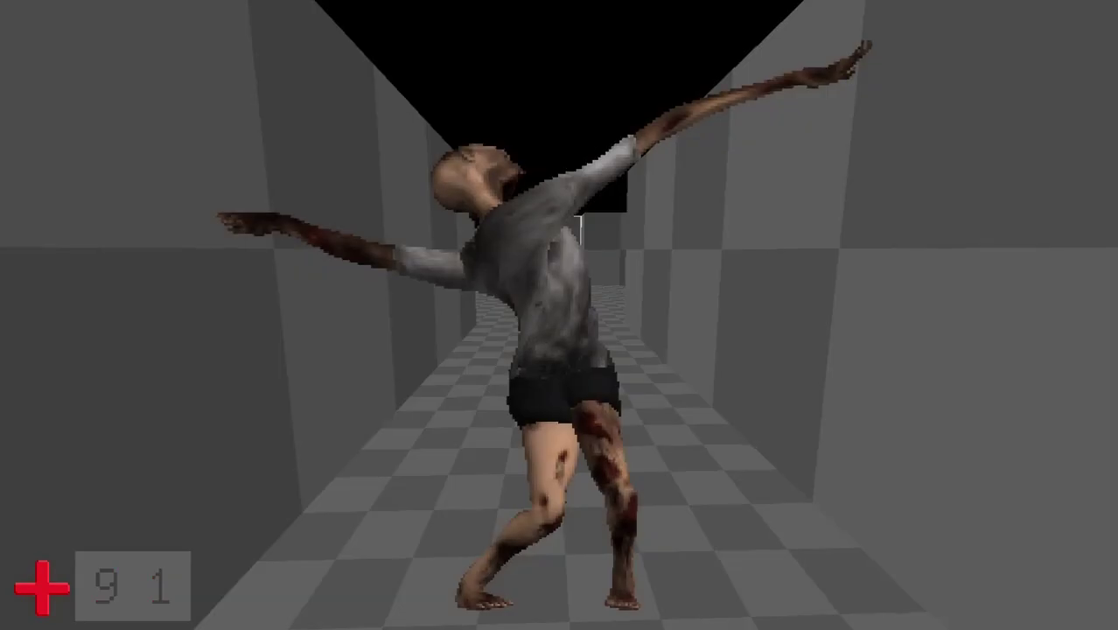
- Playtest the map, backing away from and approaching zombor to examine its walking and attack animations
key("s")
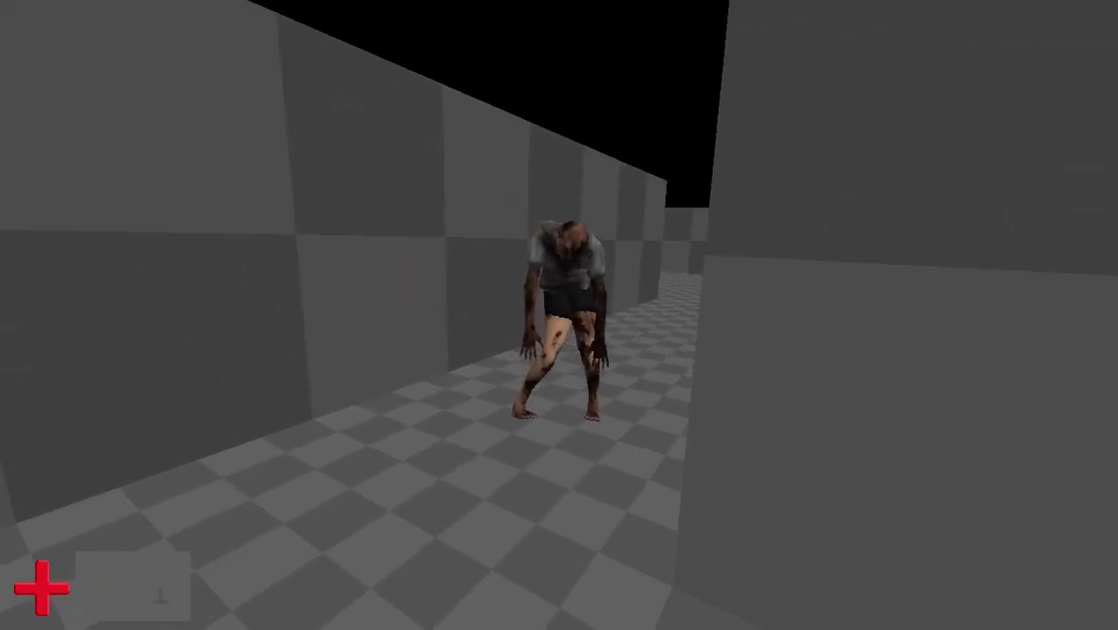
key("s")
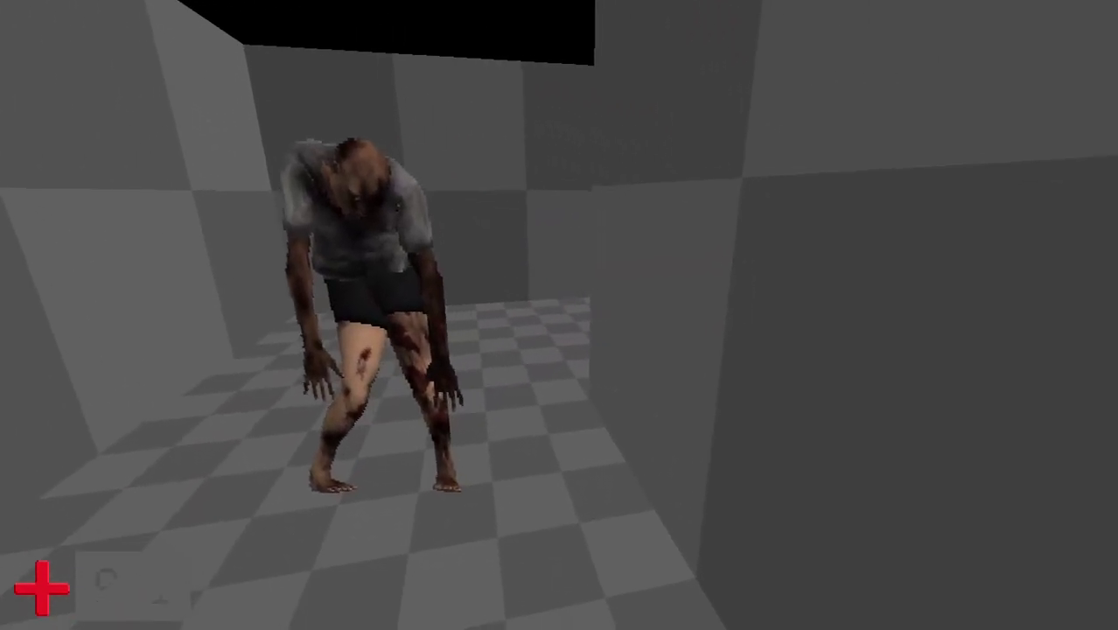
key("s")
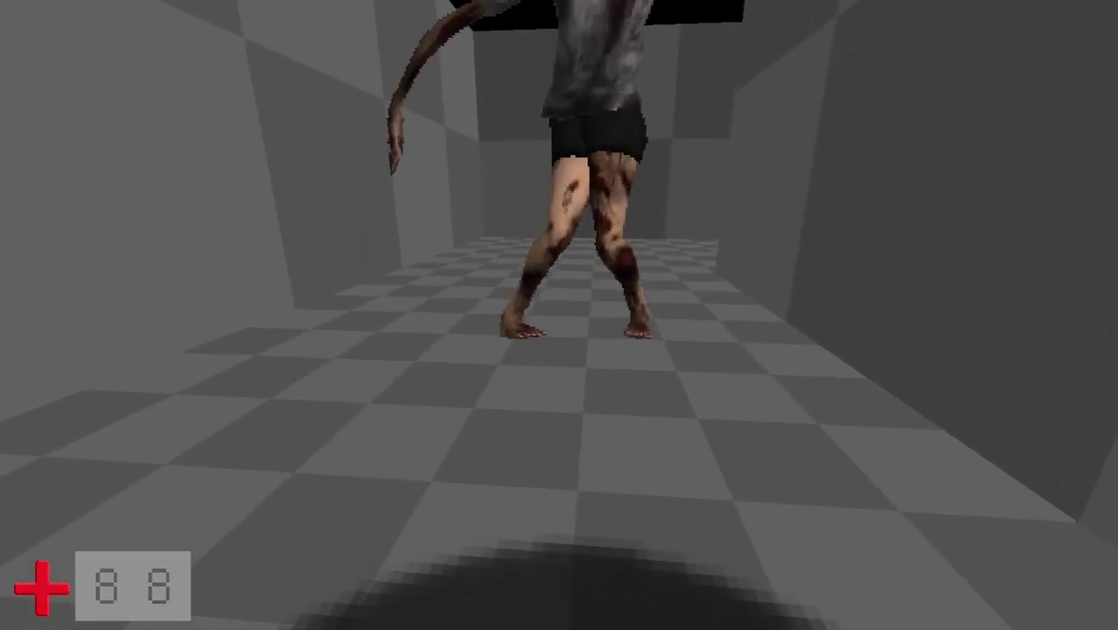
key("Down")
key("Right")
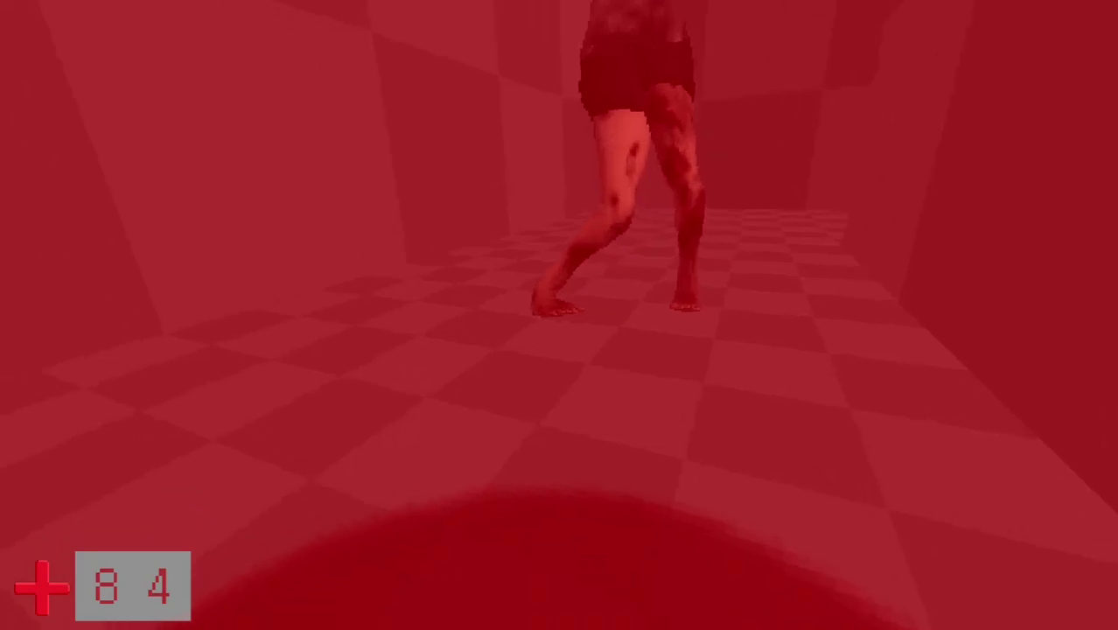
key("s")
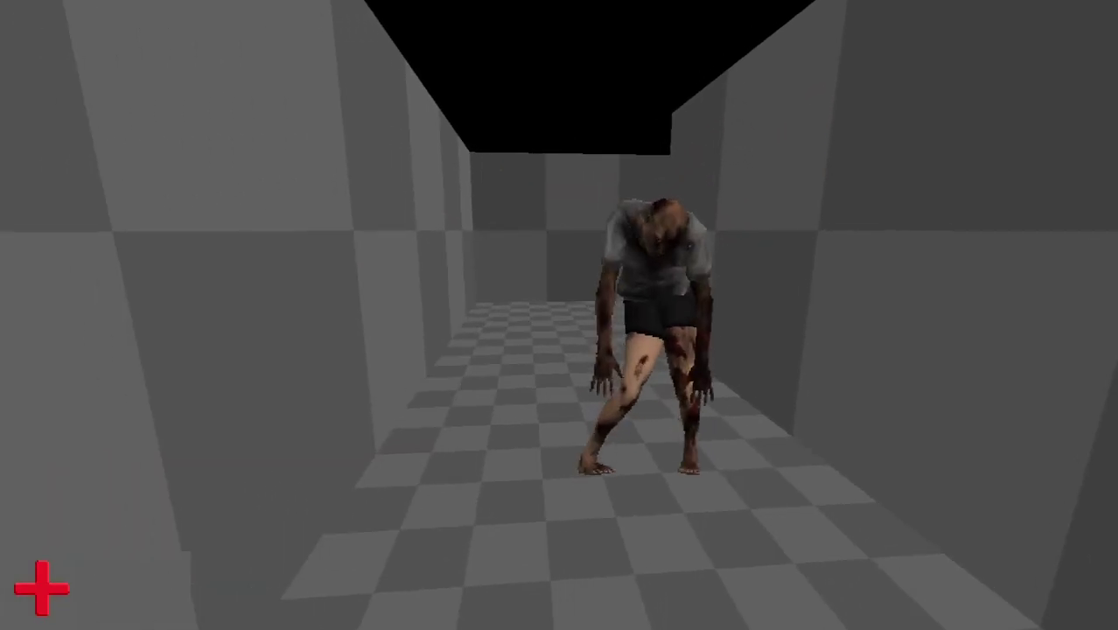
key("Down")
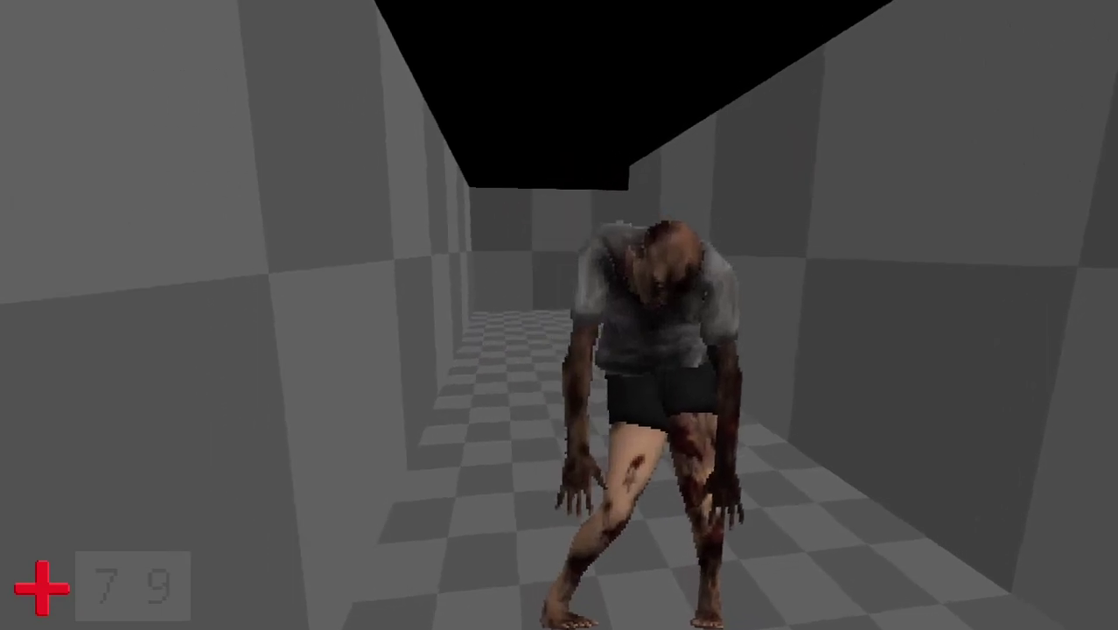
key("s")
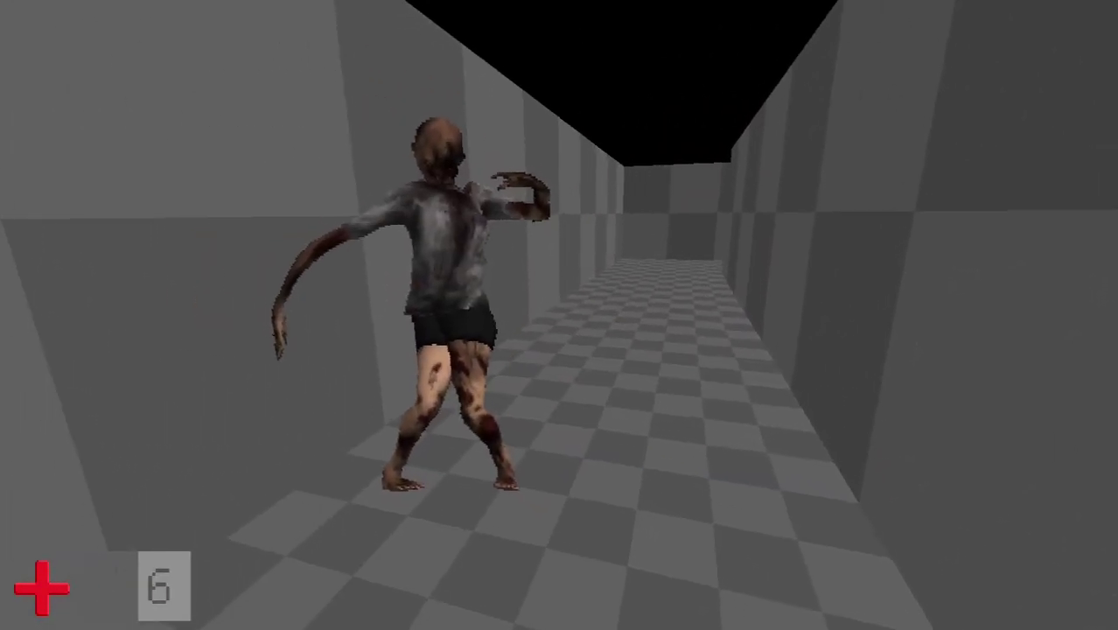
key("w")
key("w")
key("s")
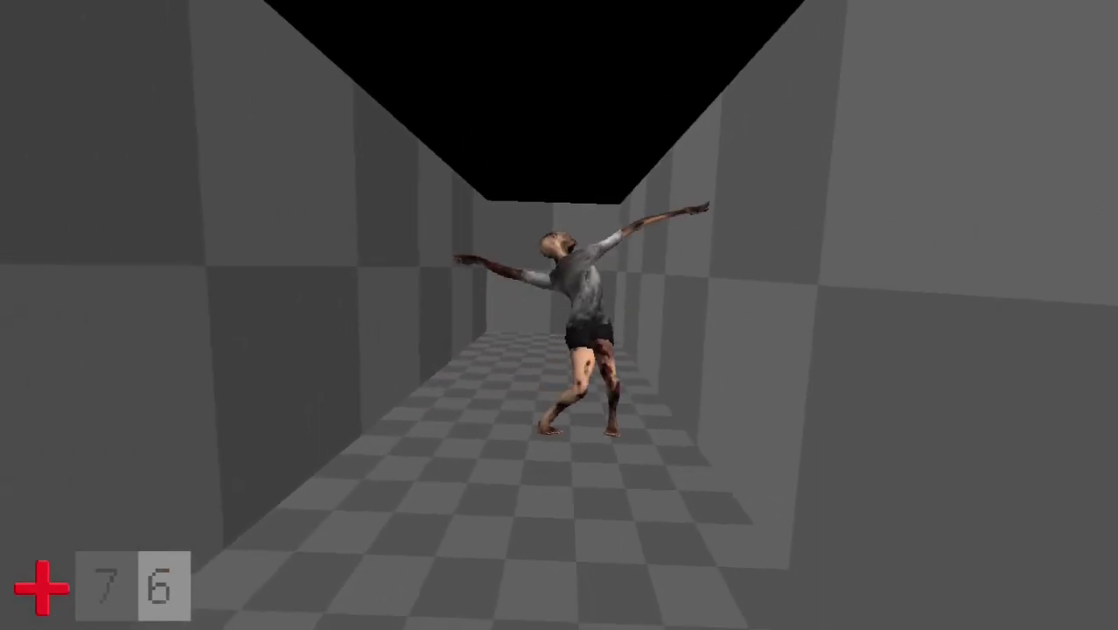
key("s")
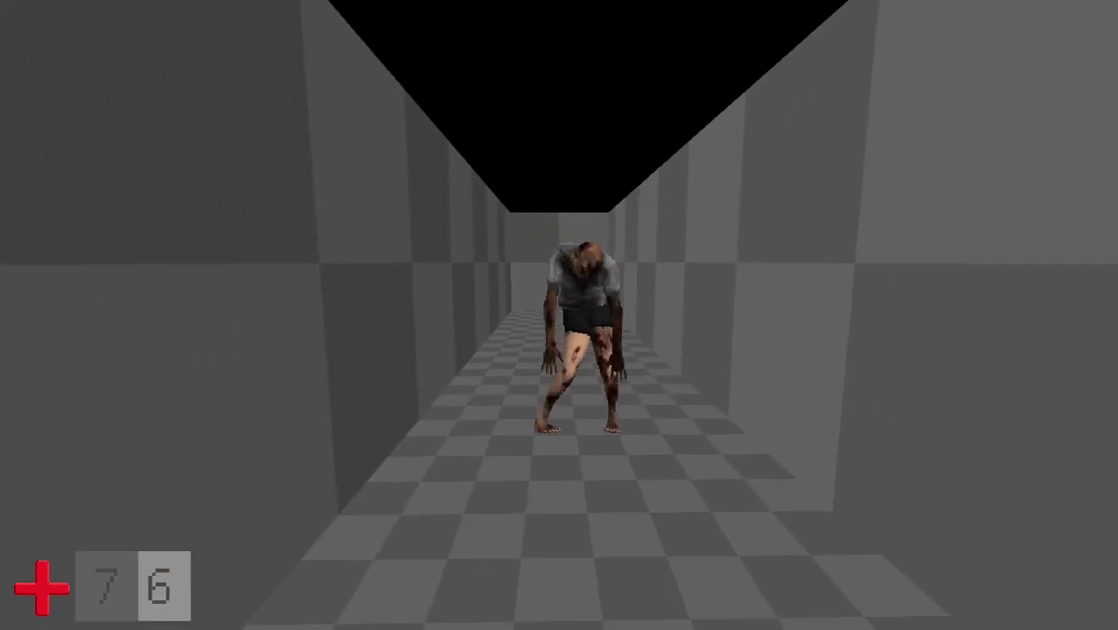
key("w")
key("s")
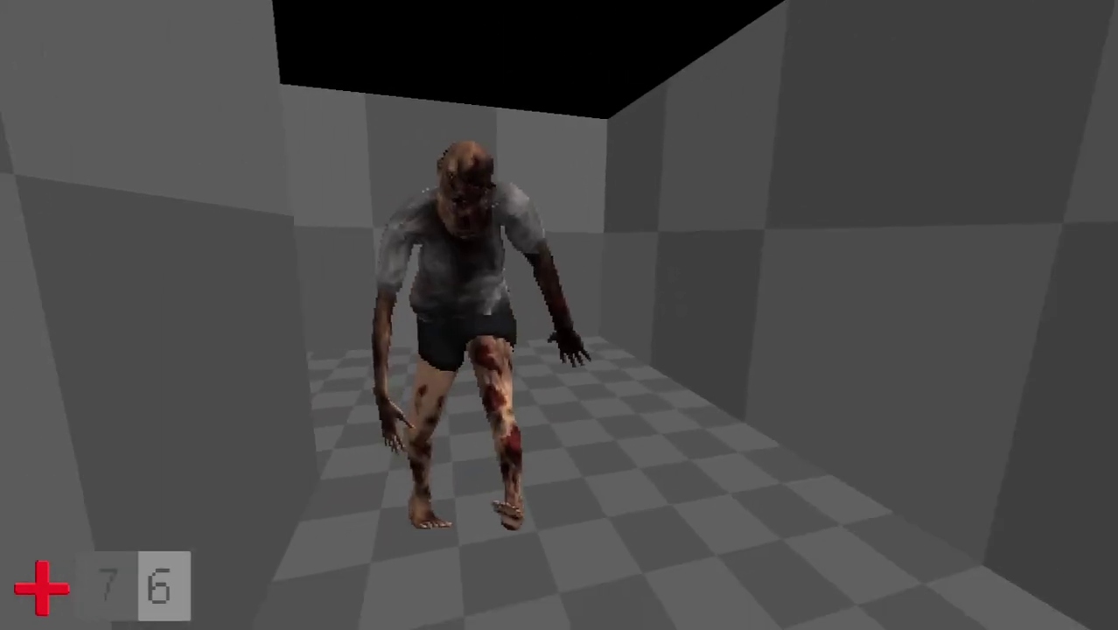
key("s")
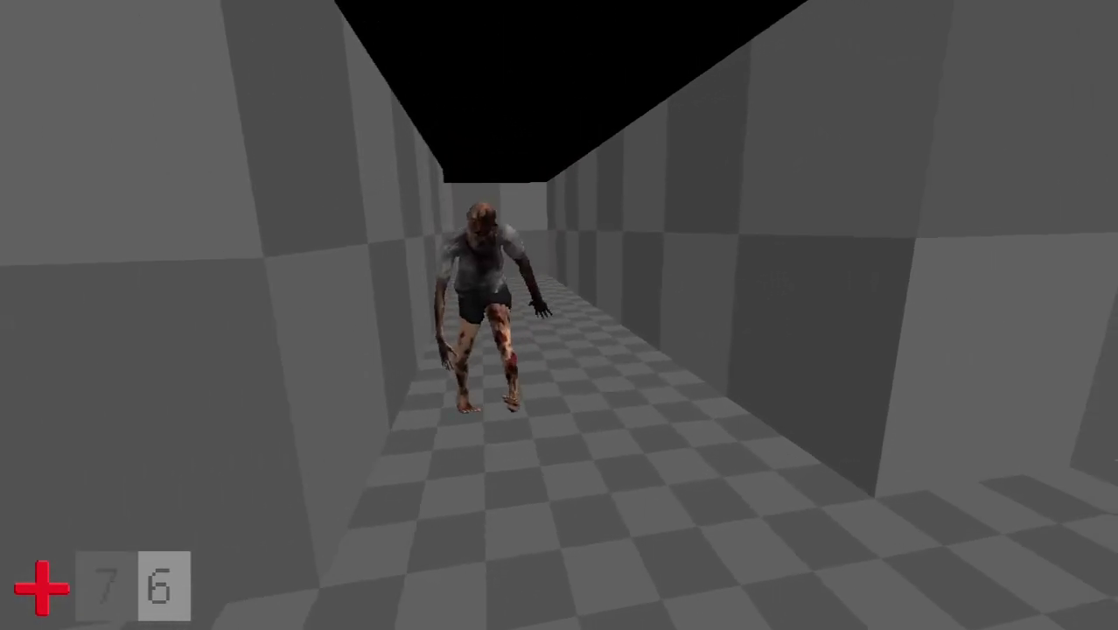
key("s")
key("s")
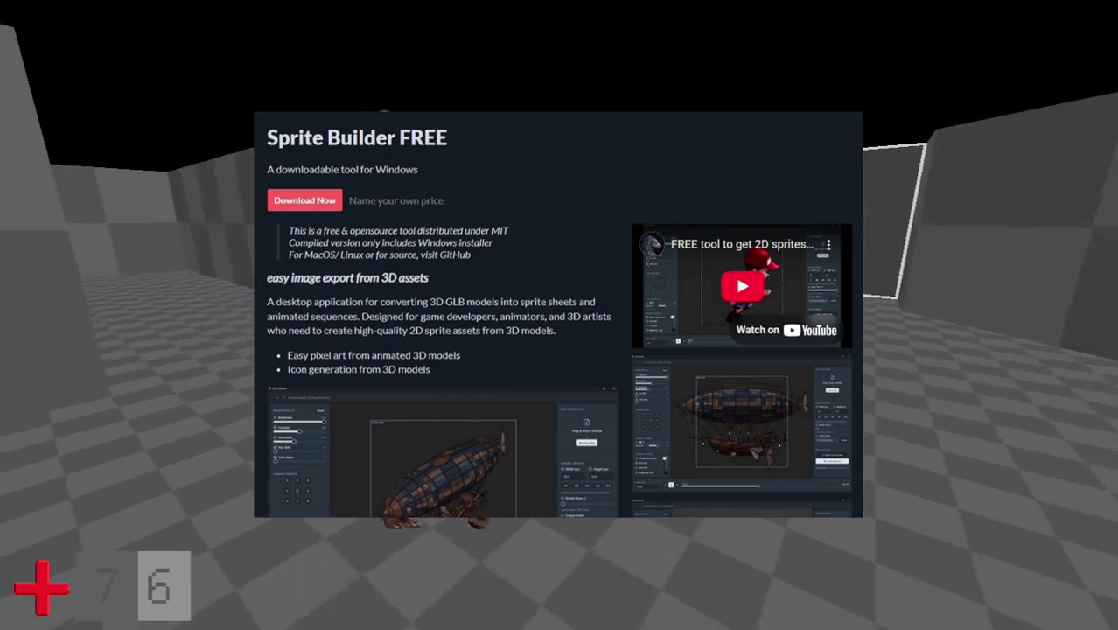
key("s")
key("s")
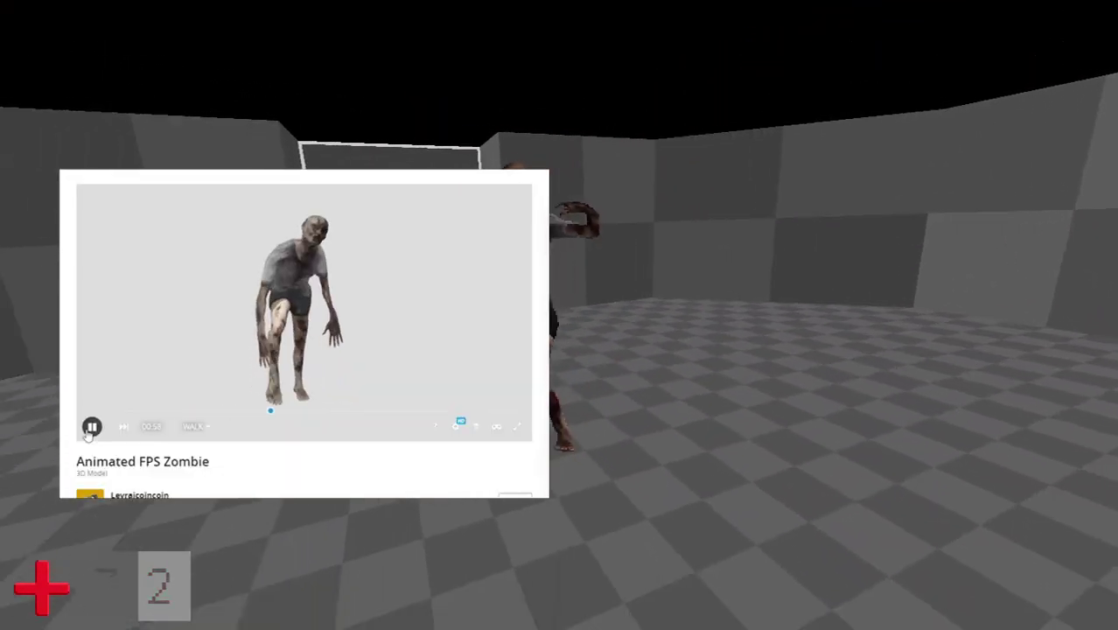
key("Left")
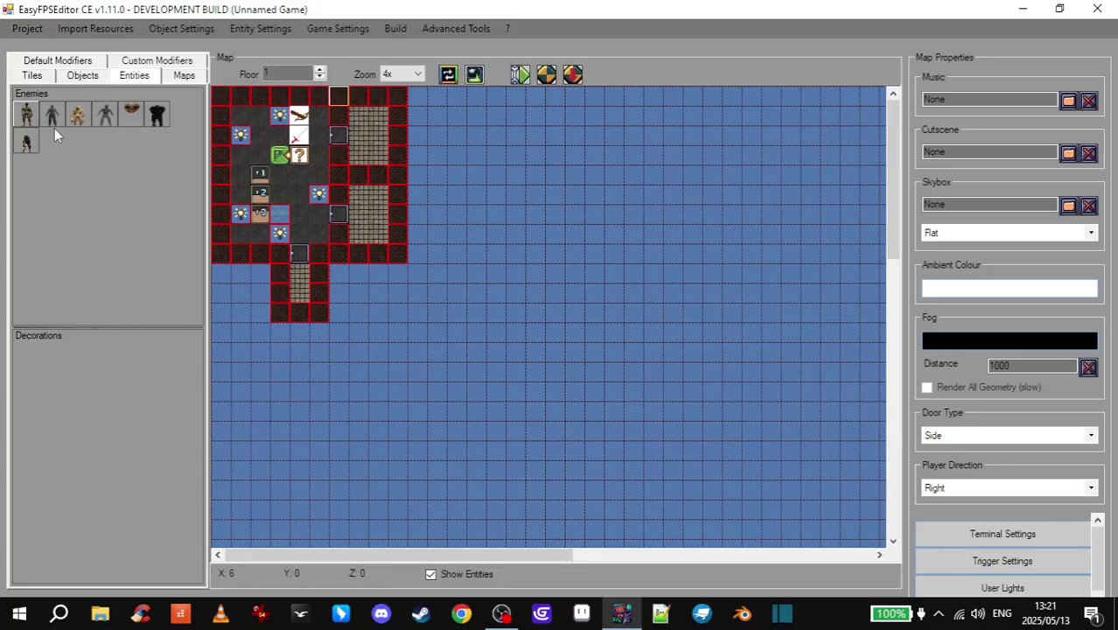
- Place a zombor enemy on the floor tile beside the light in the starting room and run the game
left_click(26, 141)
left_click(298, 194)
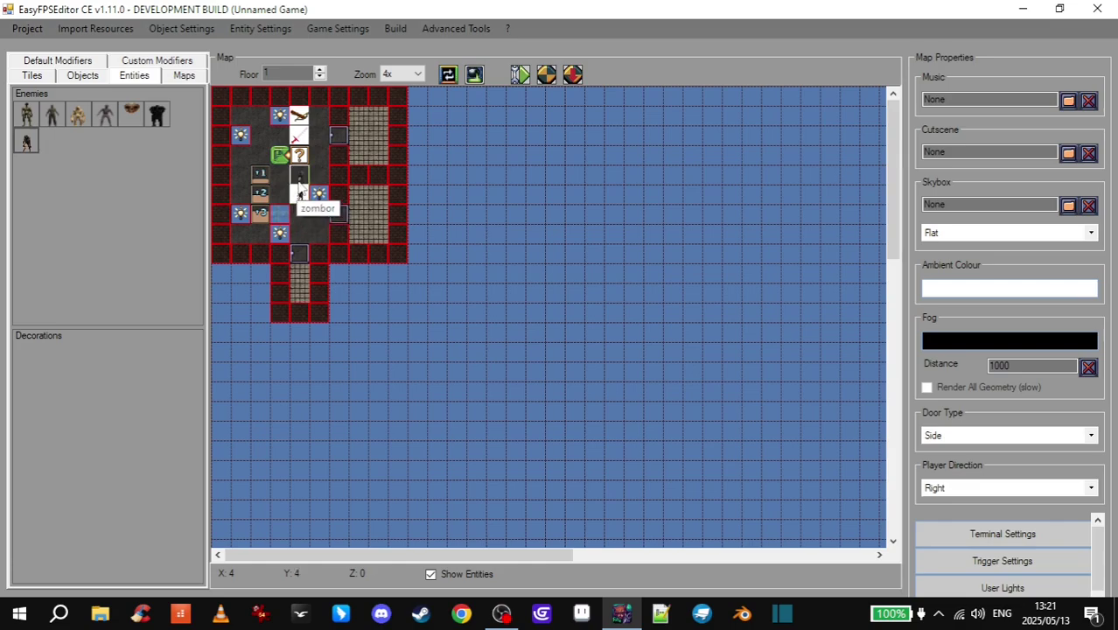
left_click(575, 77)
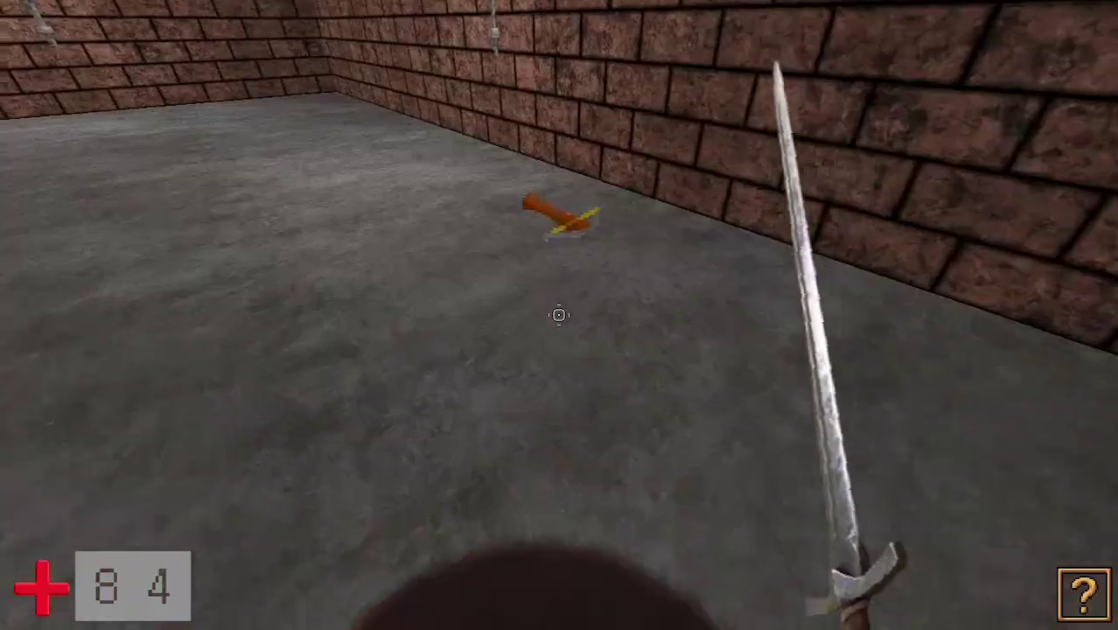
- Fight zombor with the crossbow, bow and sword in the test game to check its pain and death sprites
left_click(558, 314)
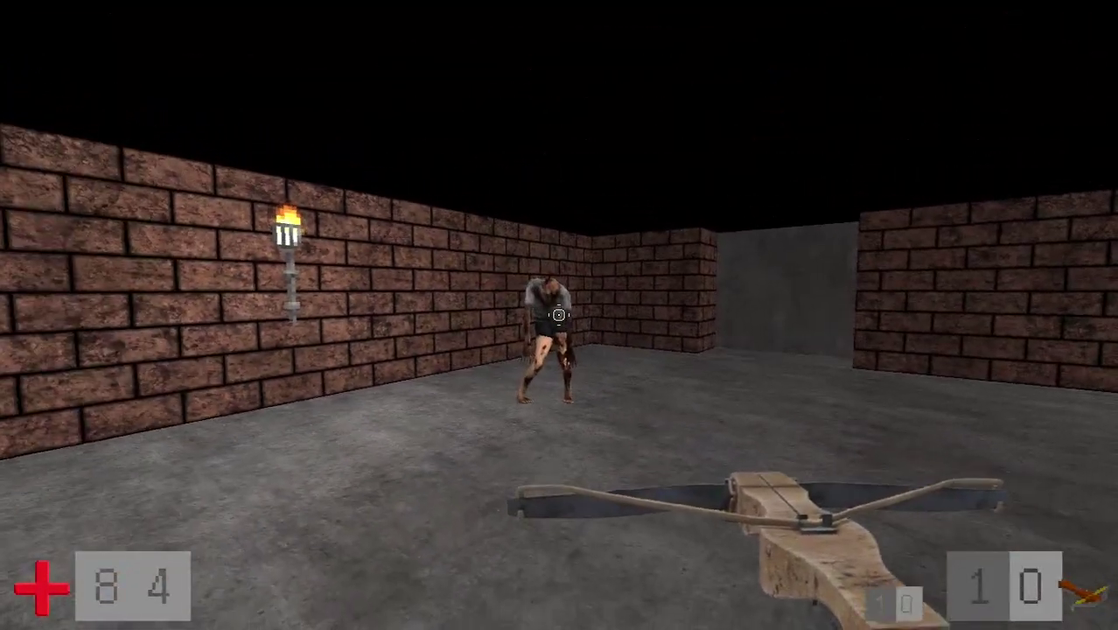
left_click(559, 315)
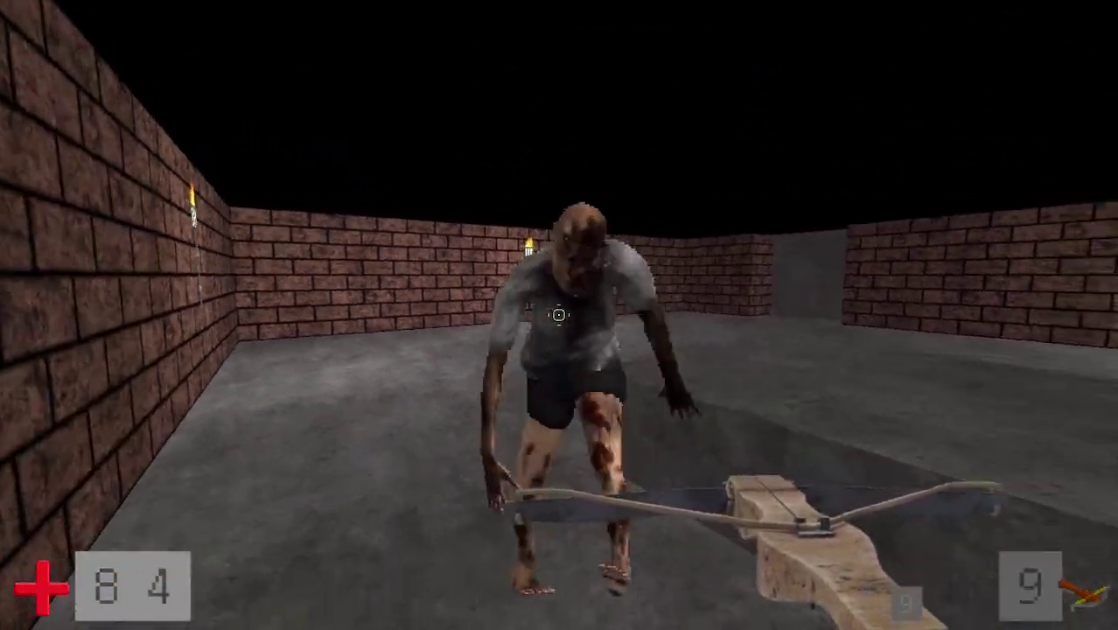
left_click(559, 314)
key("s")
key("3")
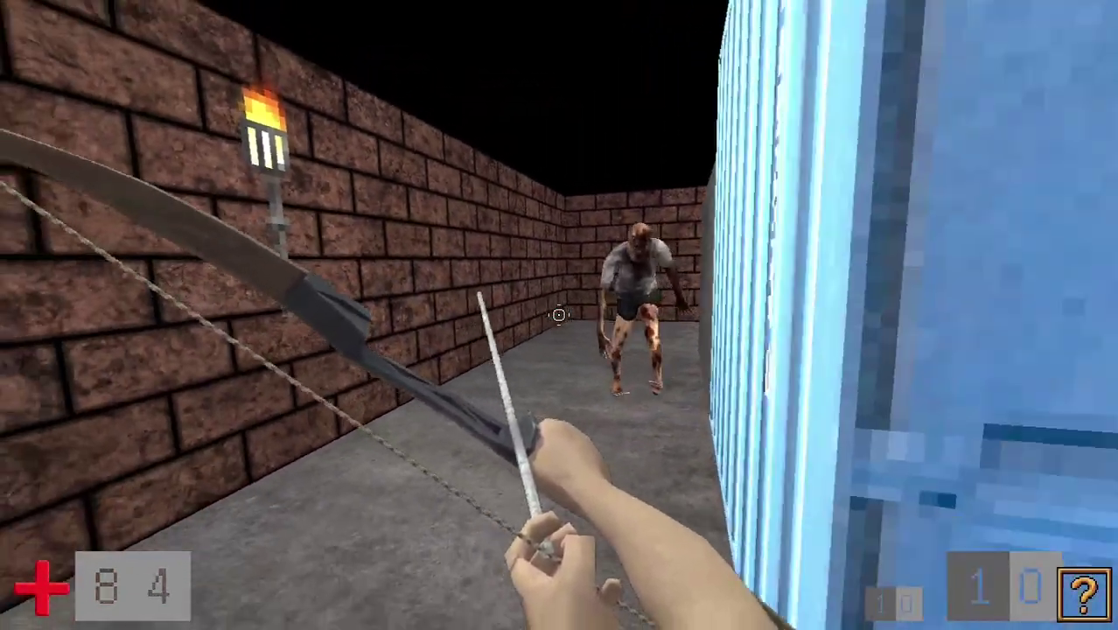
left_click(559, 315)
key("s")
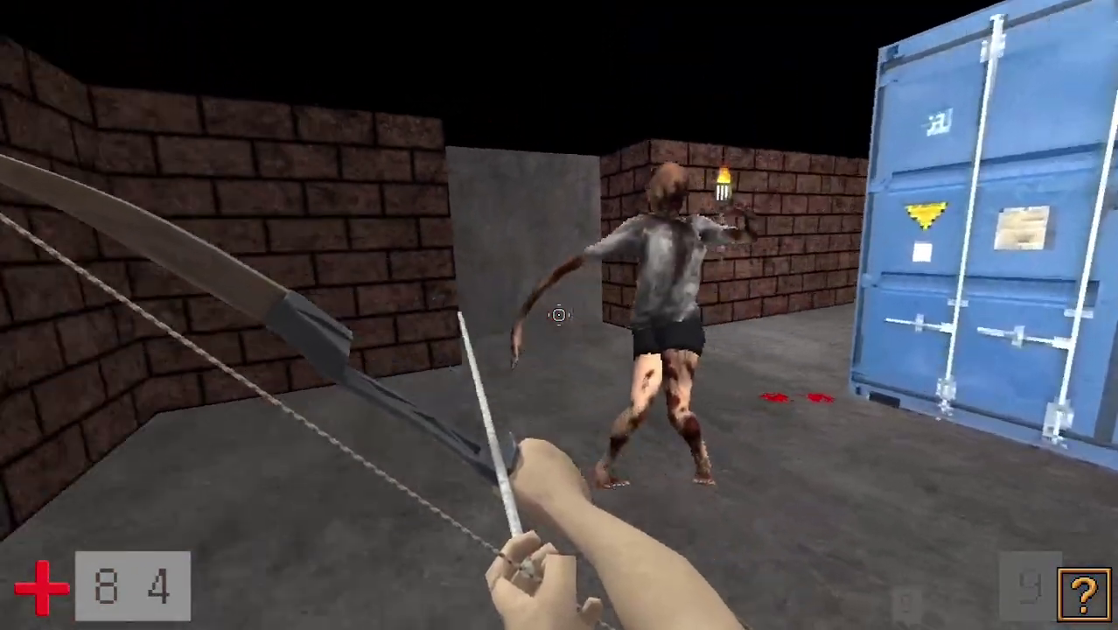
key("2")
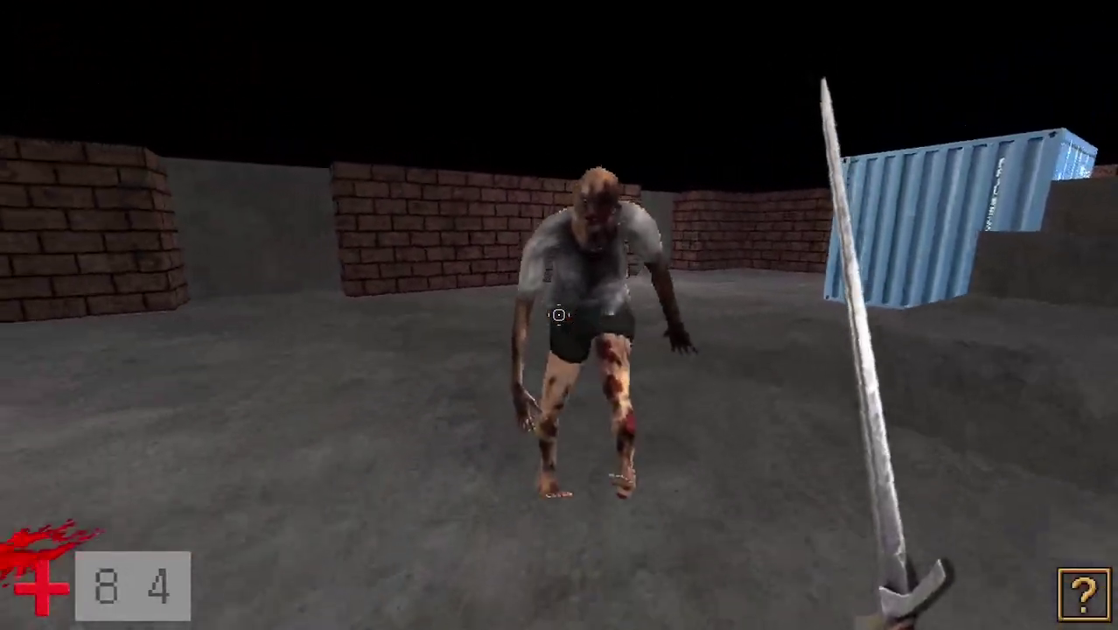
left_click(559, 314)
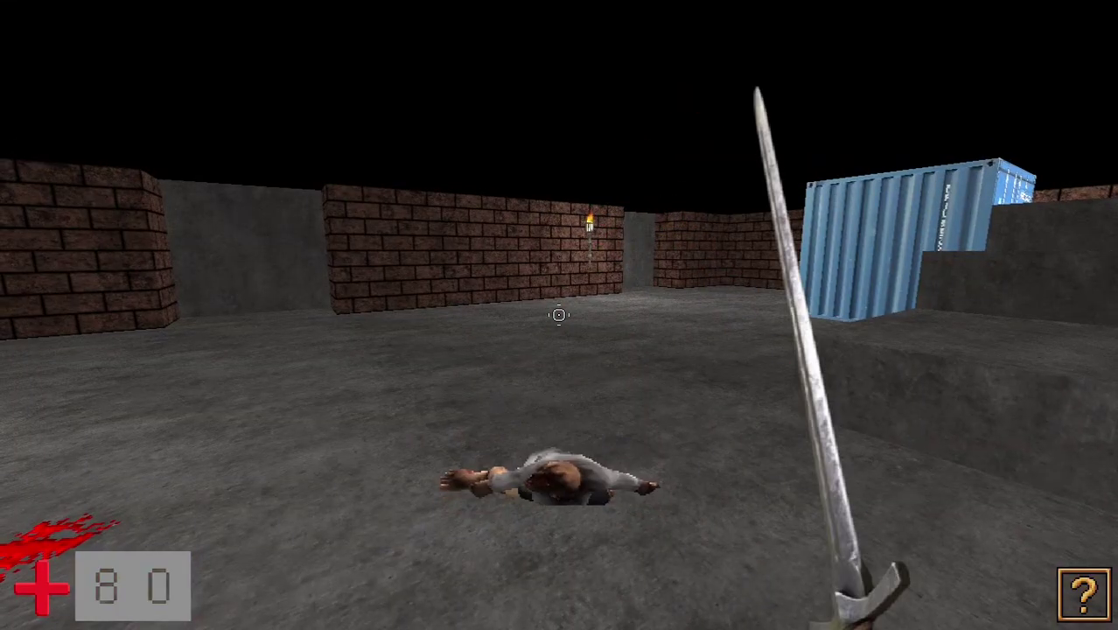
- Move around the dead zombor to examine its corpse sprite on the floor
key("w")
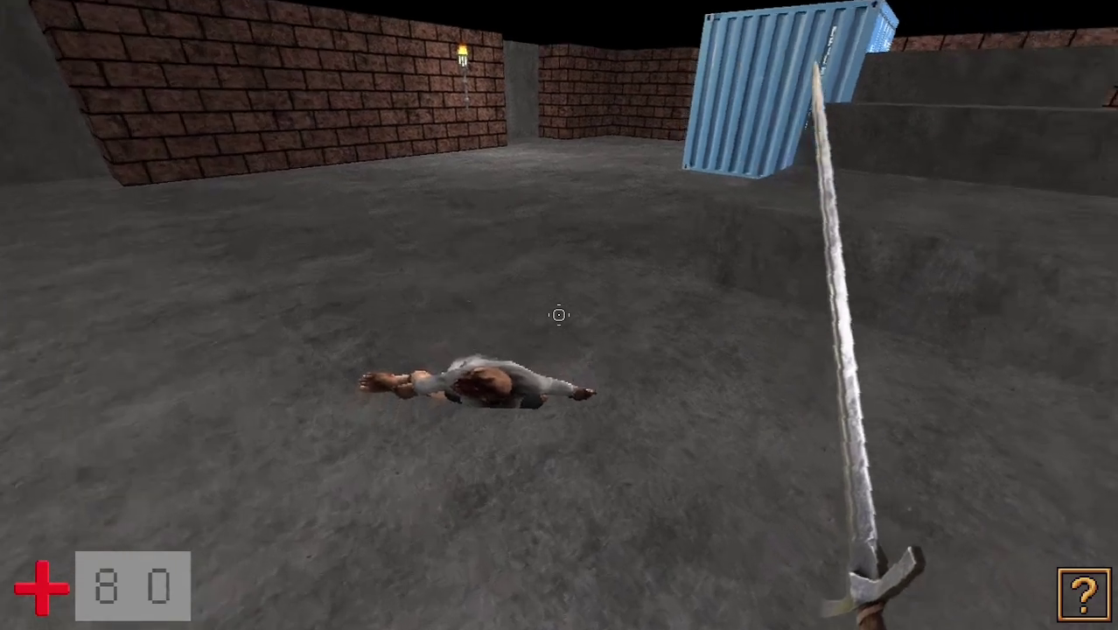
key("w")
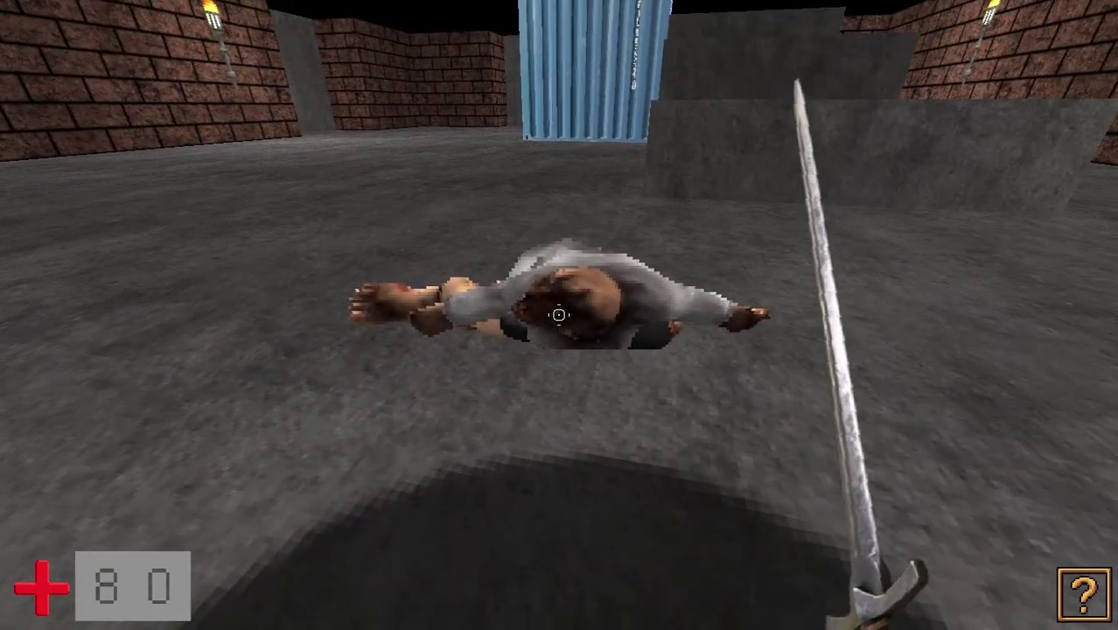
key("d")
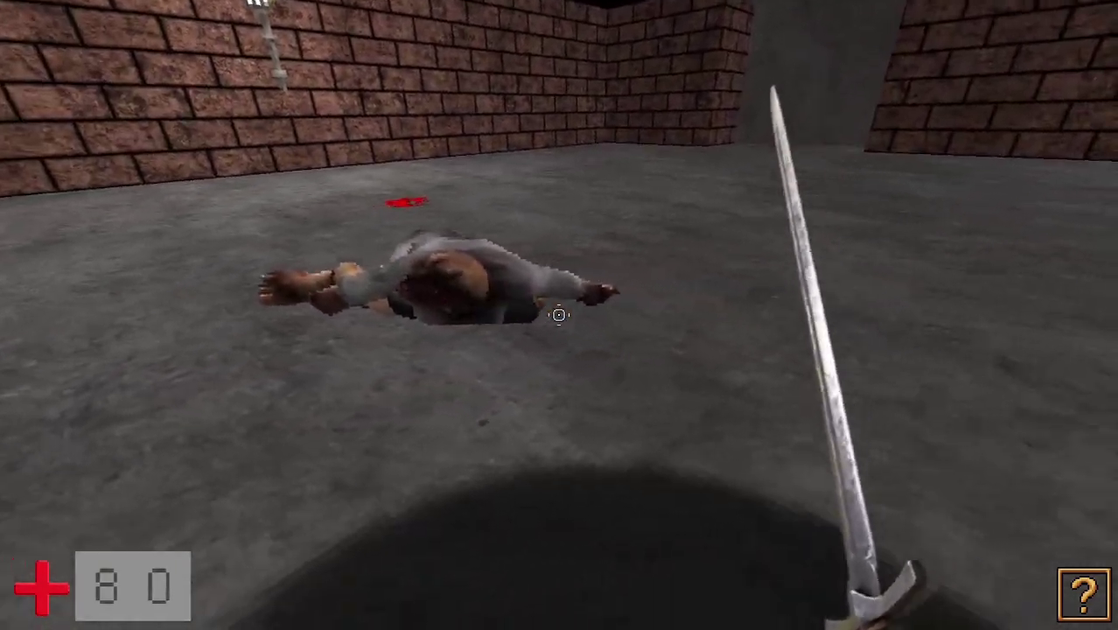
key("a")
key("a")
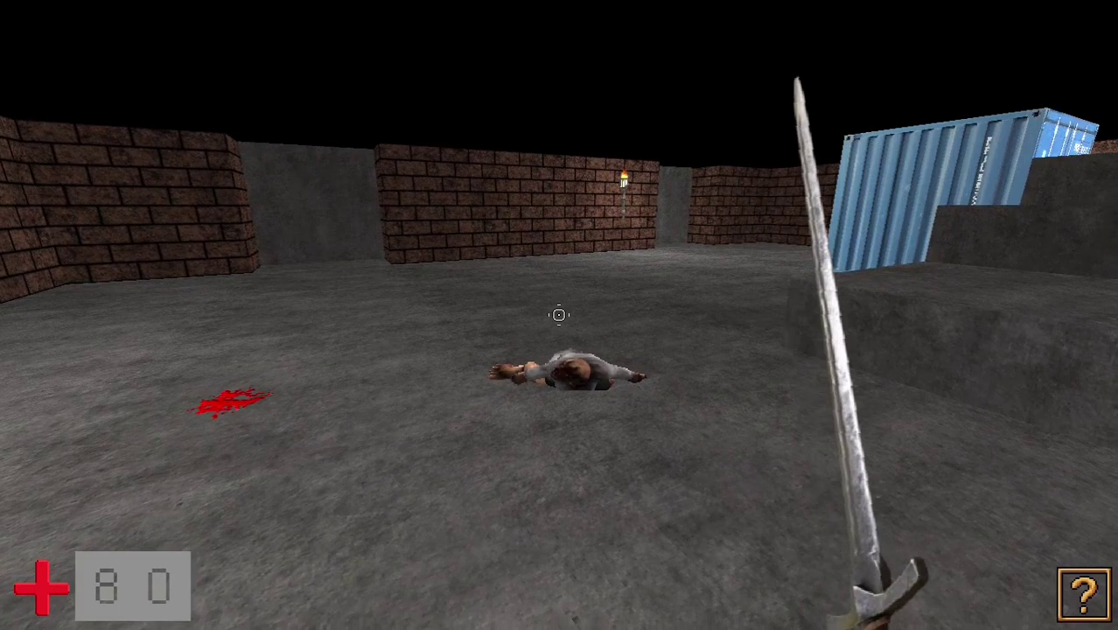
- Circle the zombor corpse from side to side at varying distances to check how its sprite displays from different angles
key("a")
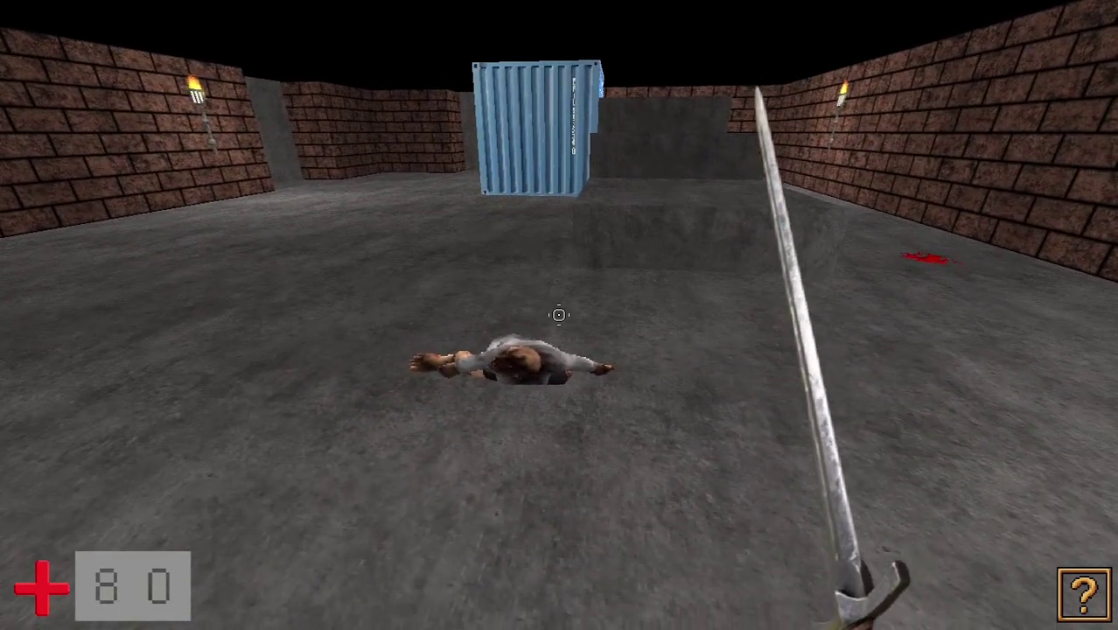
key("d")
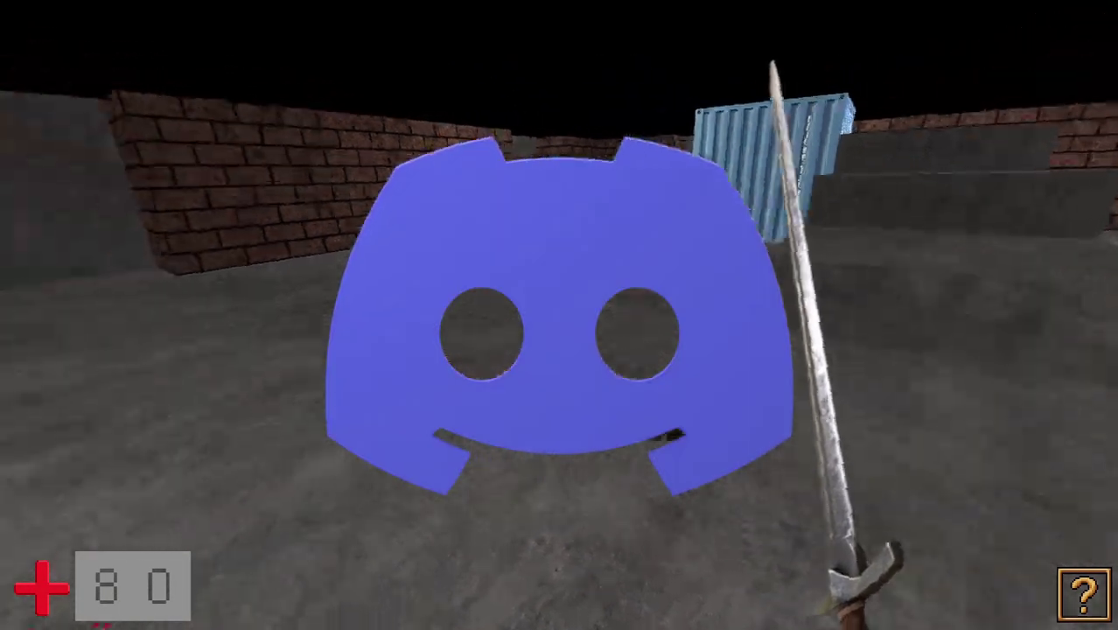
key("d")
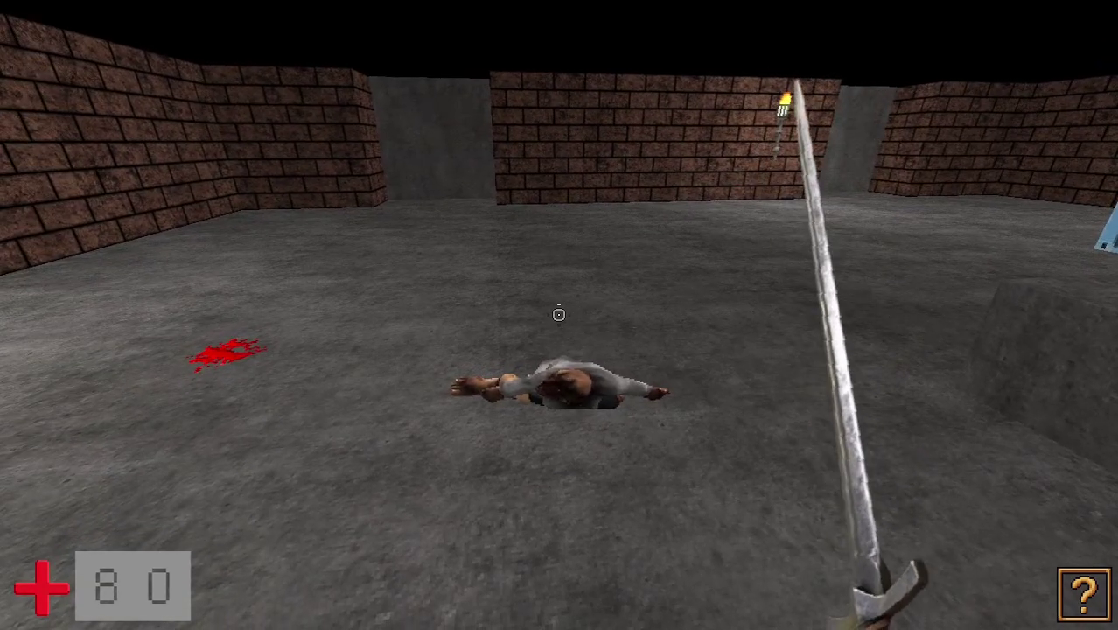
key("s")
key("a")
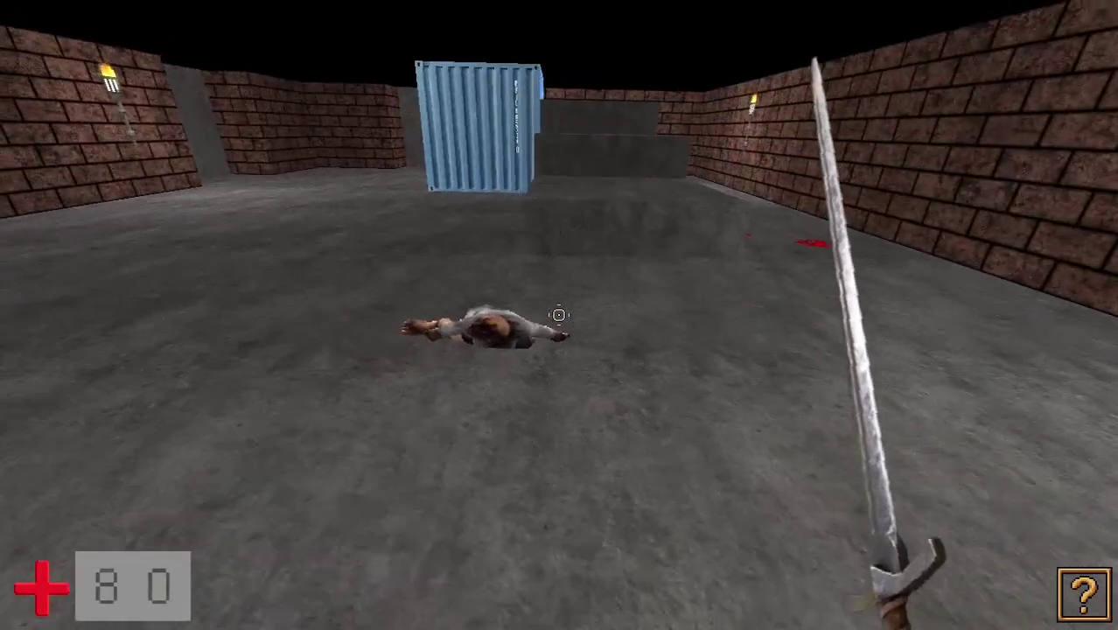
key("w")
key("d")
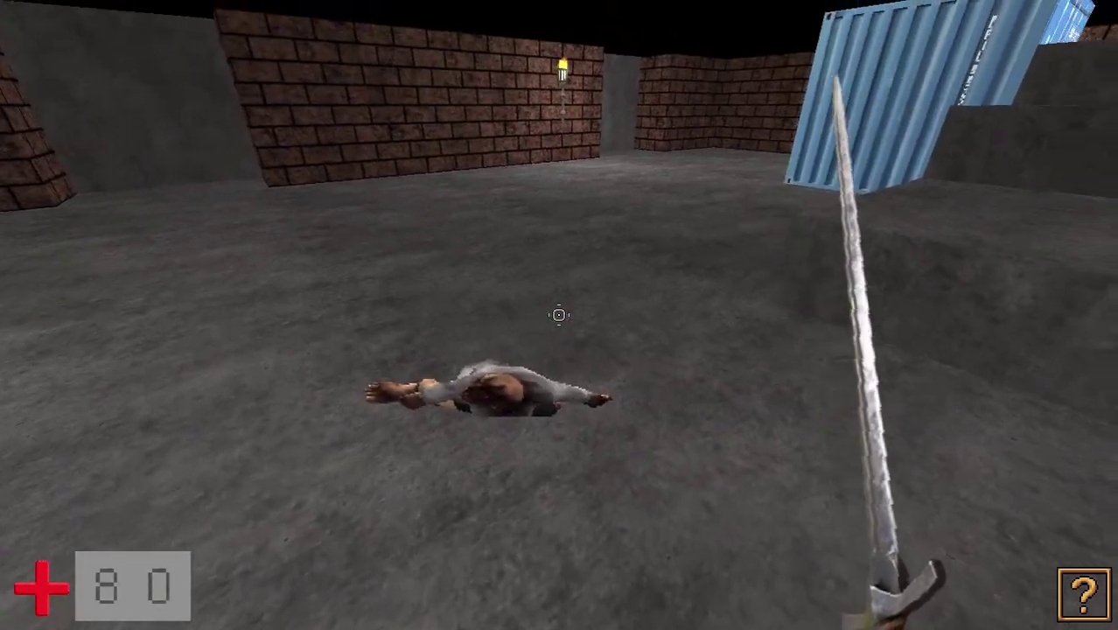
key("s")
key("a")
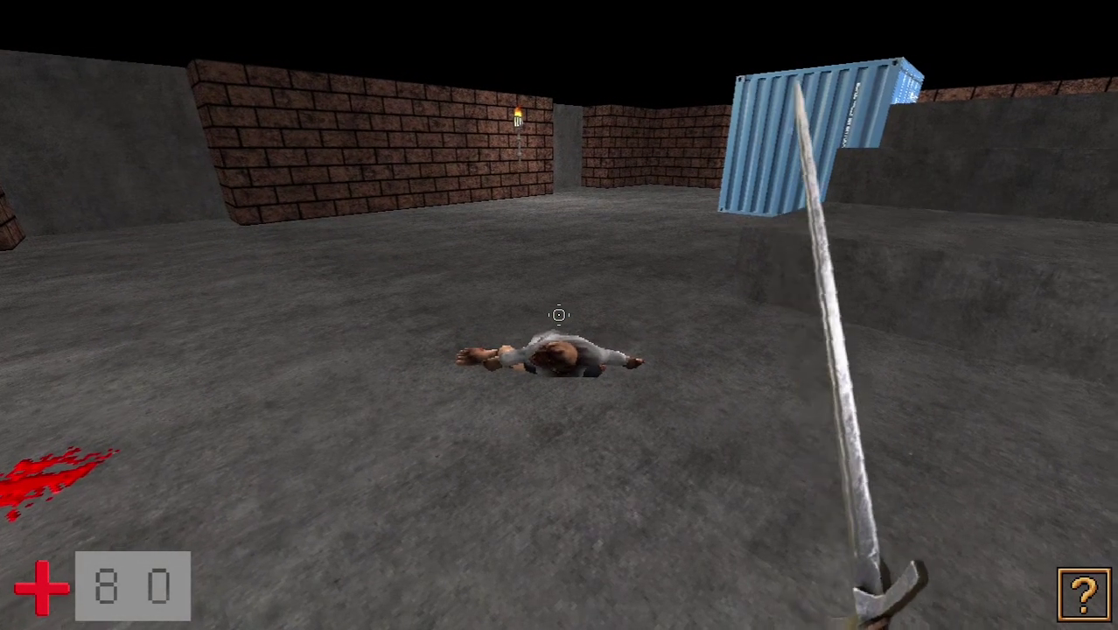
key("w")
key("d")
key("s")
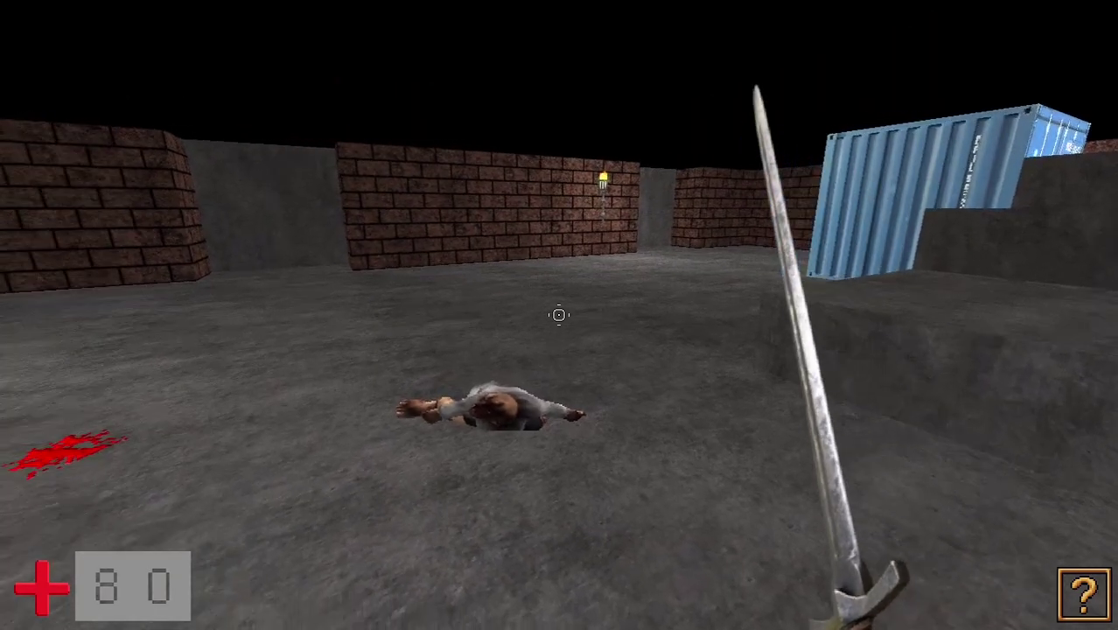